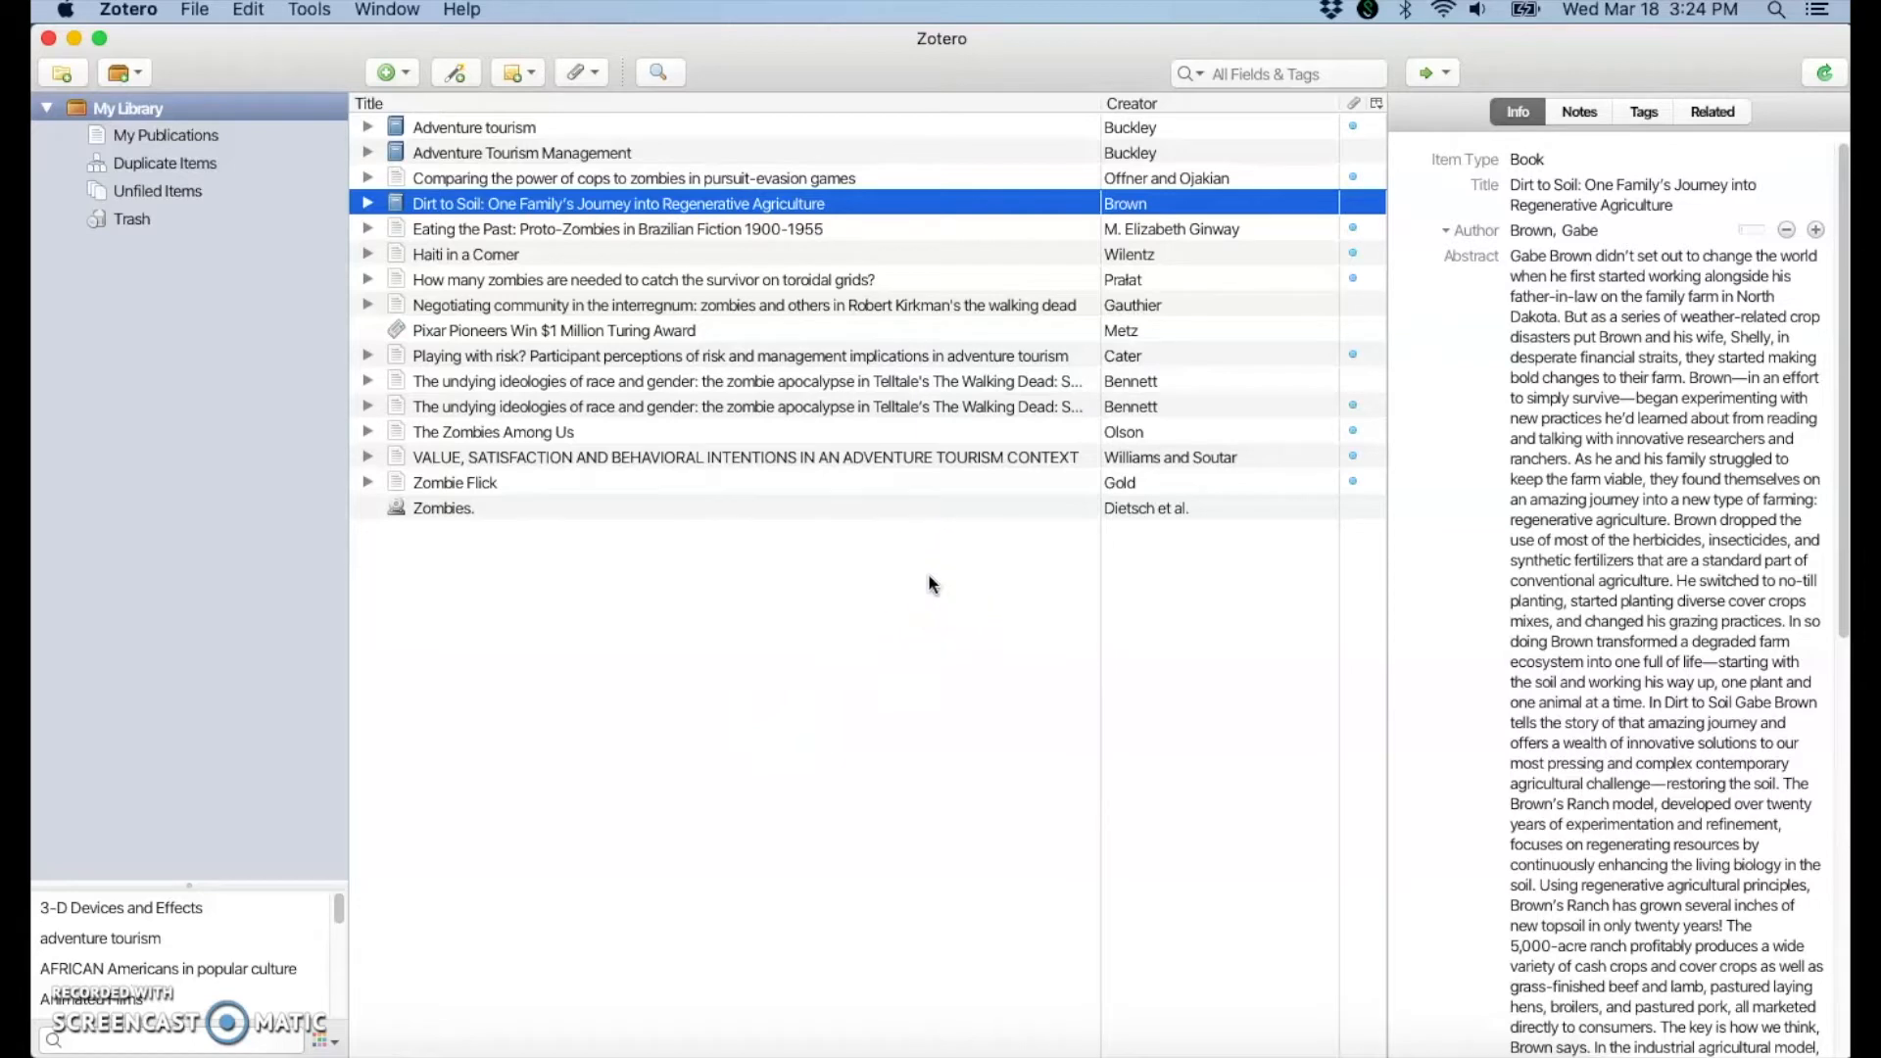
Compare the details of the two duplicate "The undying ideologies of race and gender" entries in My Library.
left_click(1072, 408)
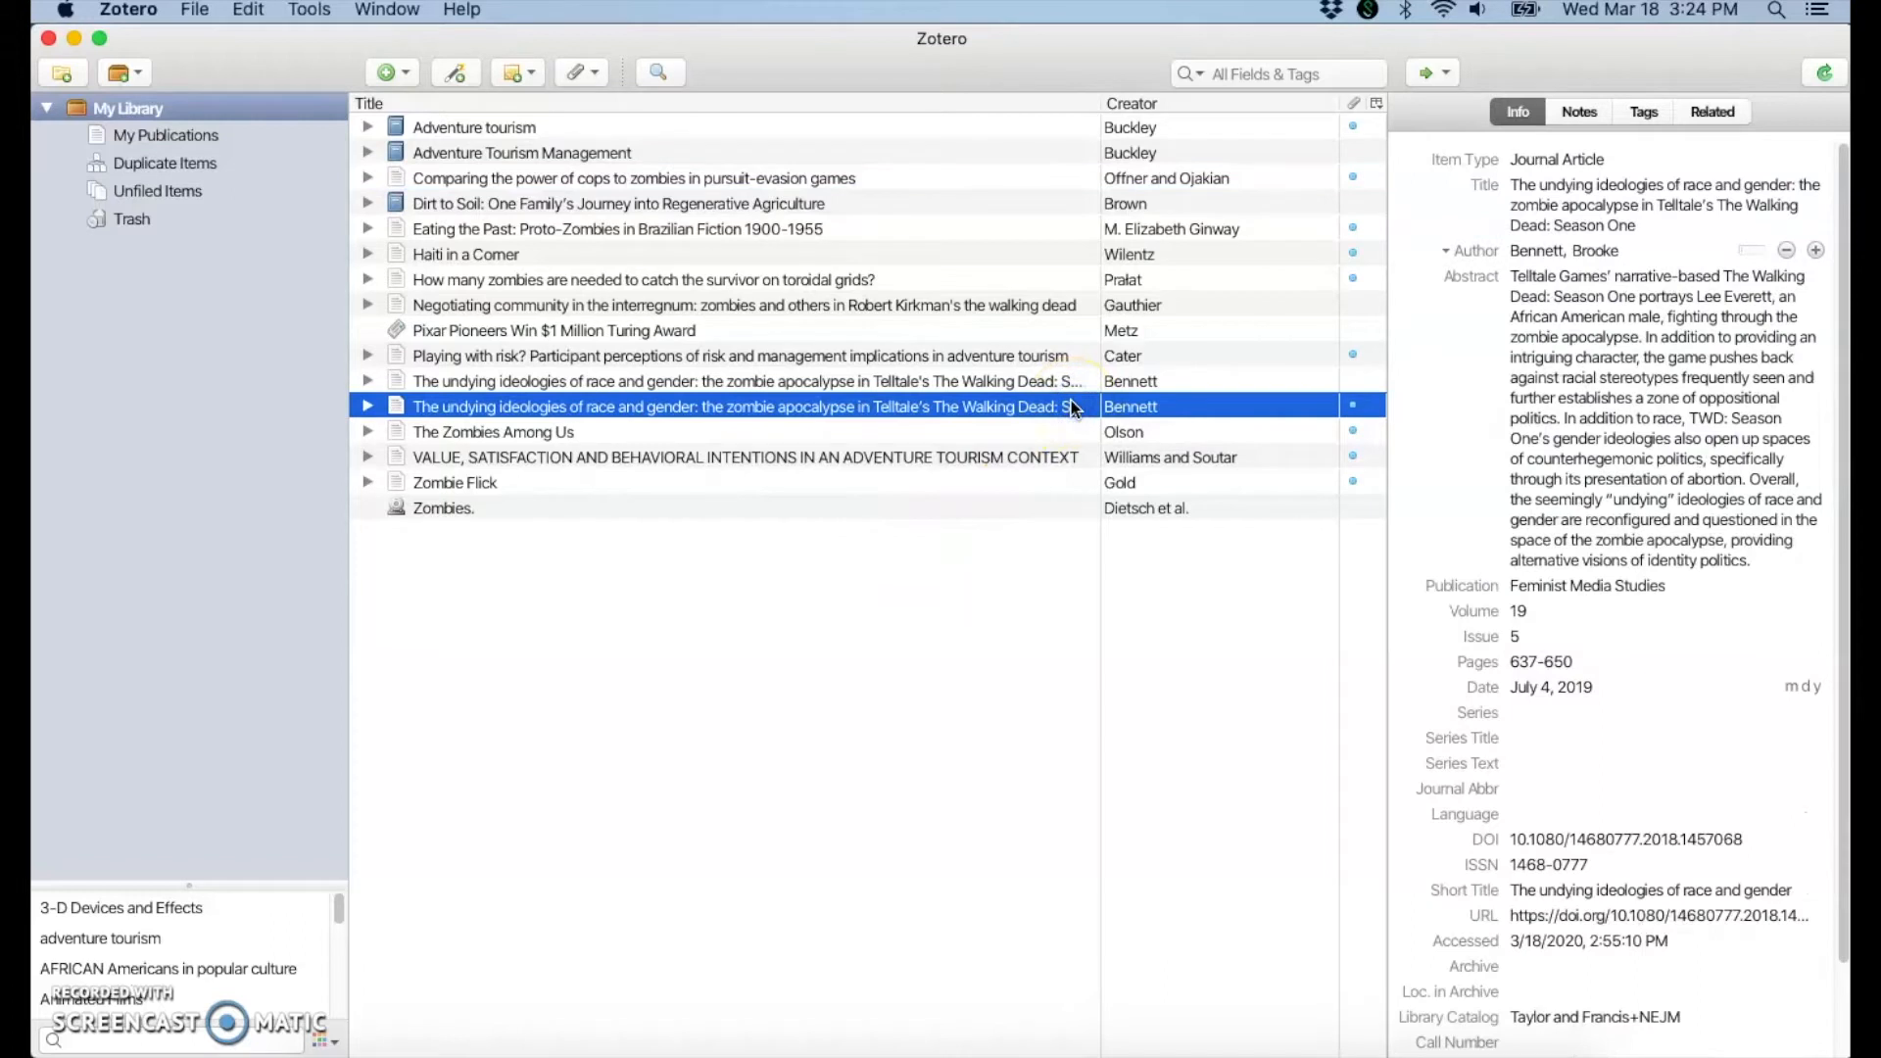
left_click(1073, 384)
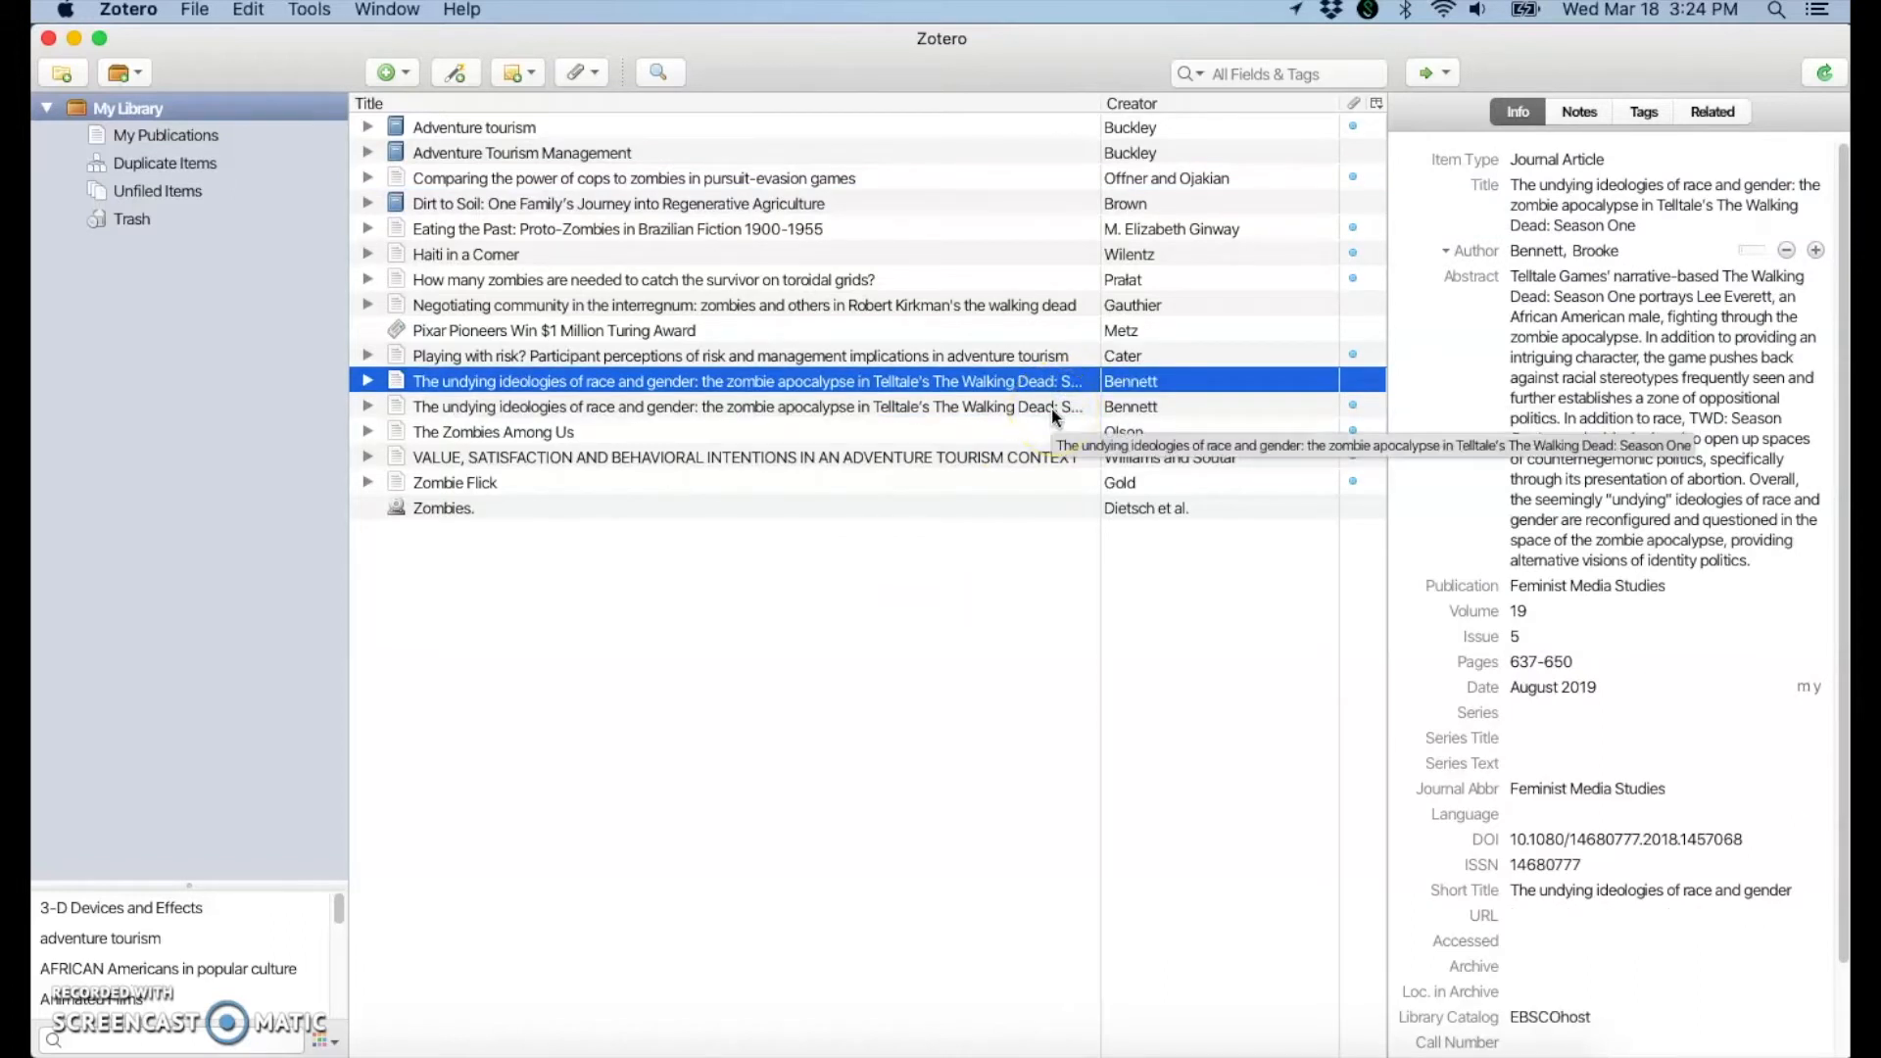
left_click(1050, 416)
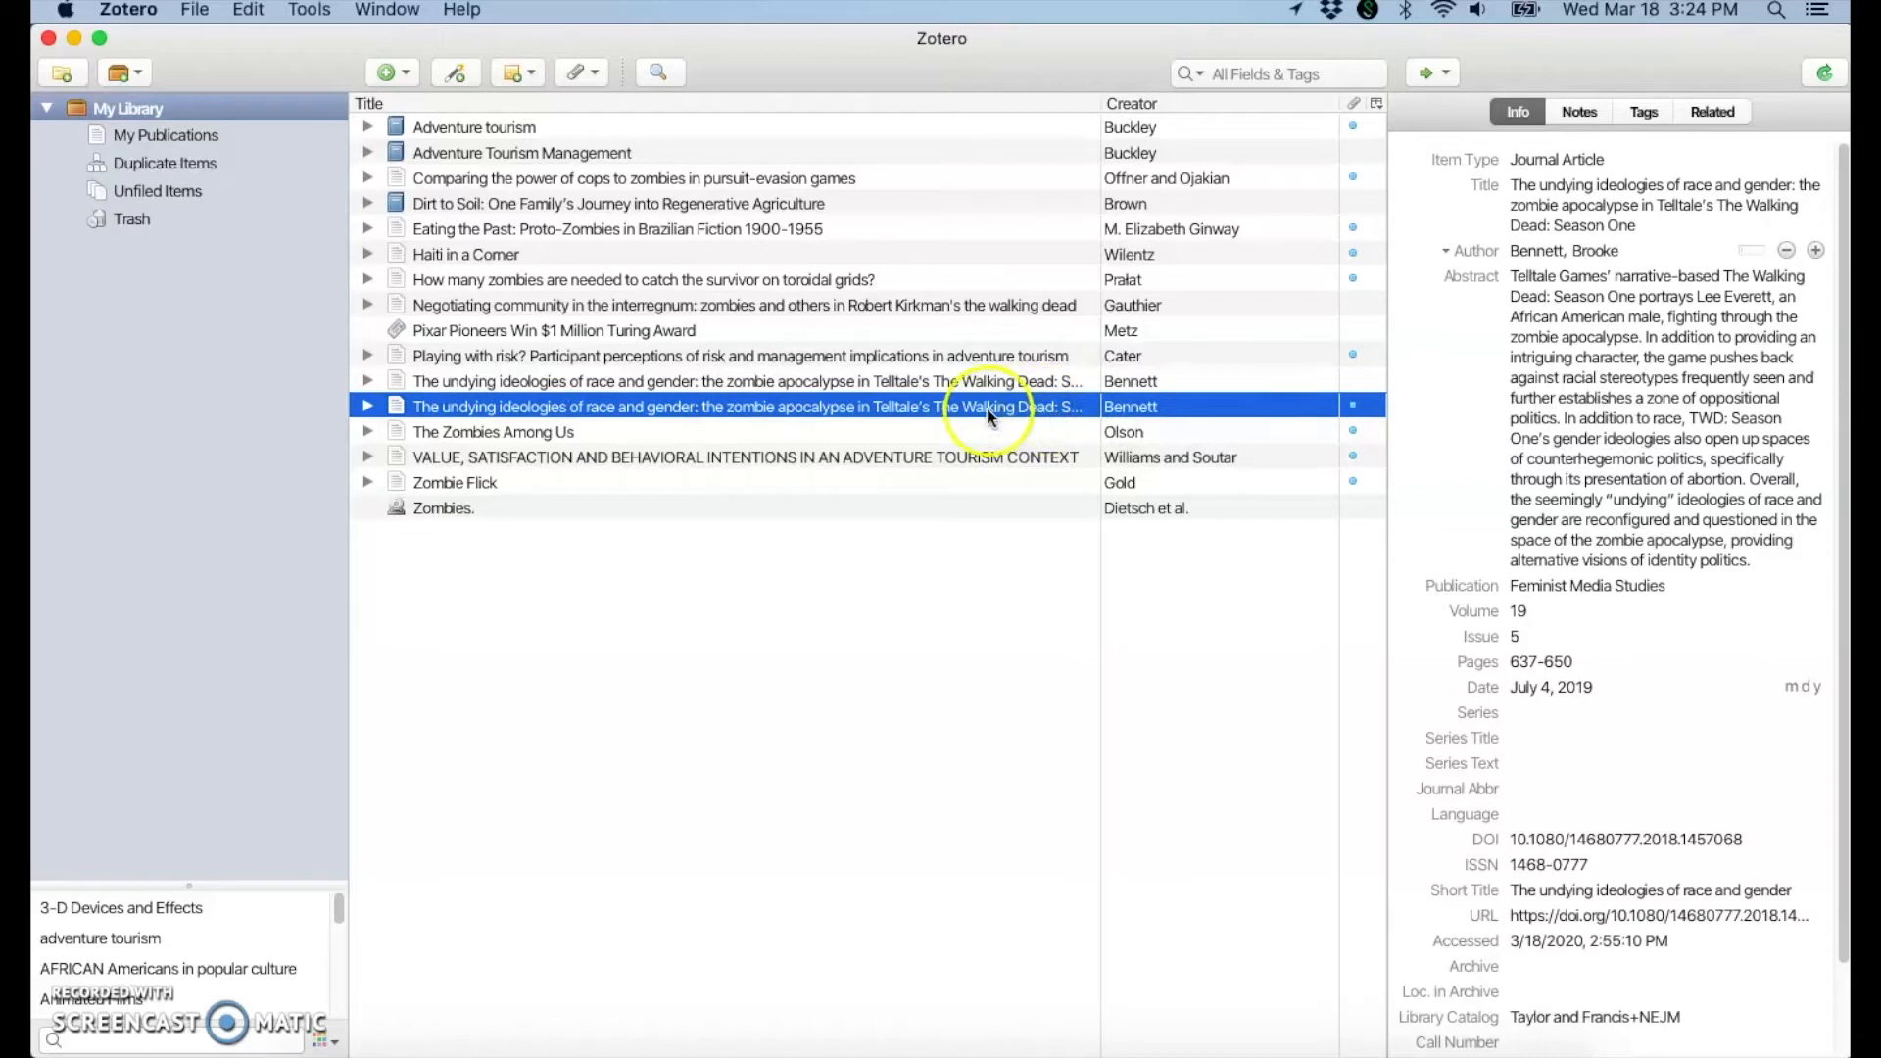
Merge the duplicate "The undying ideologies of race and gender" items using the 3/18/2020, 2:55:10 PM version as master, and view the merged entry in My Library.
left_click(199, 168)
left_click(419, 178)
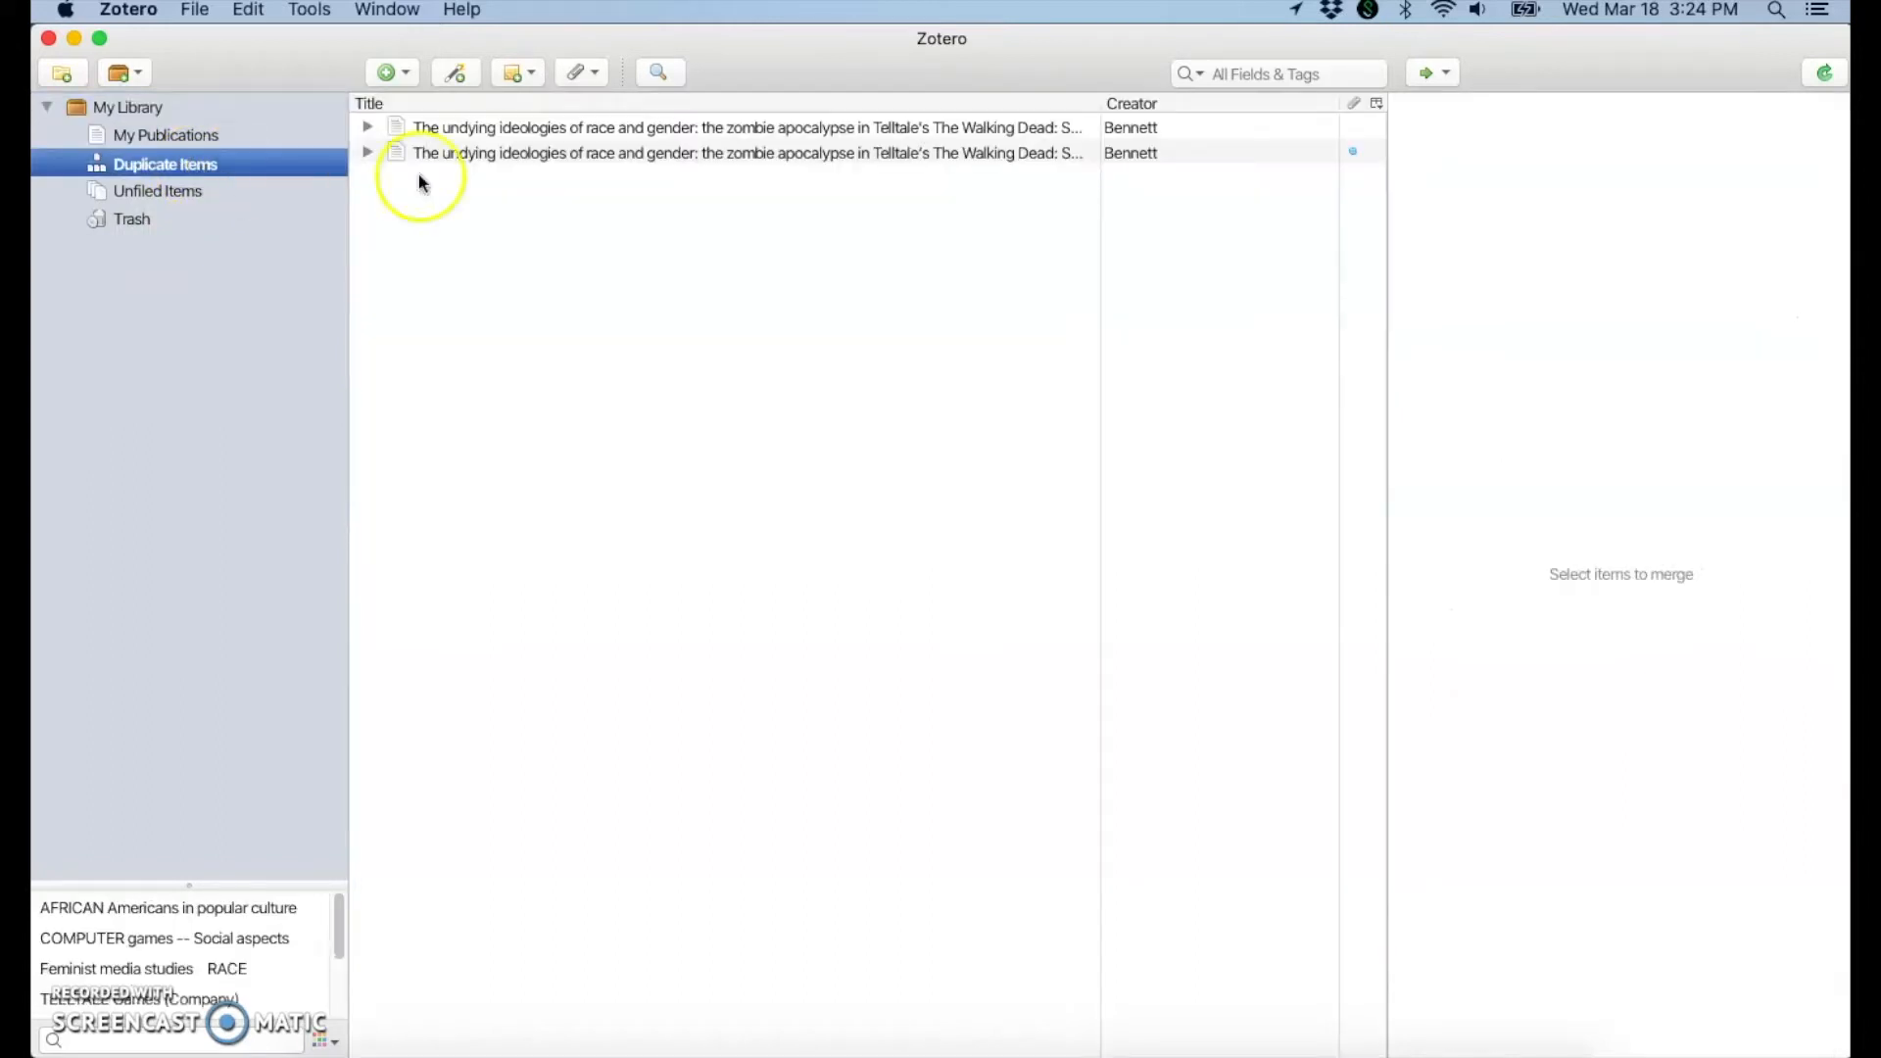
left_click(844, 131)
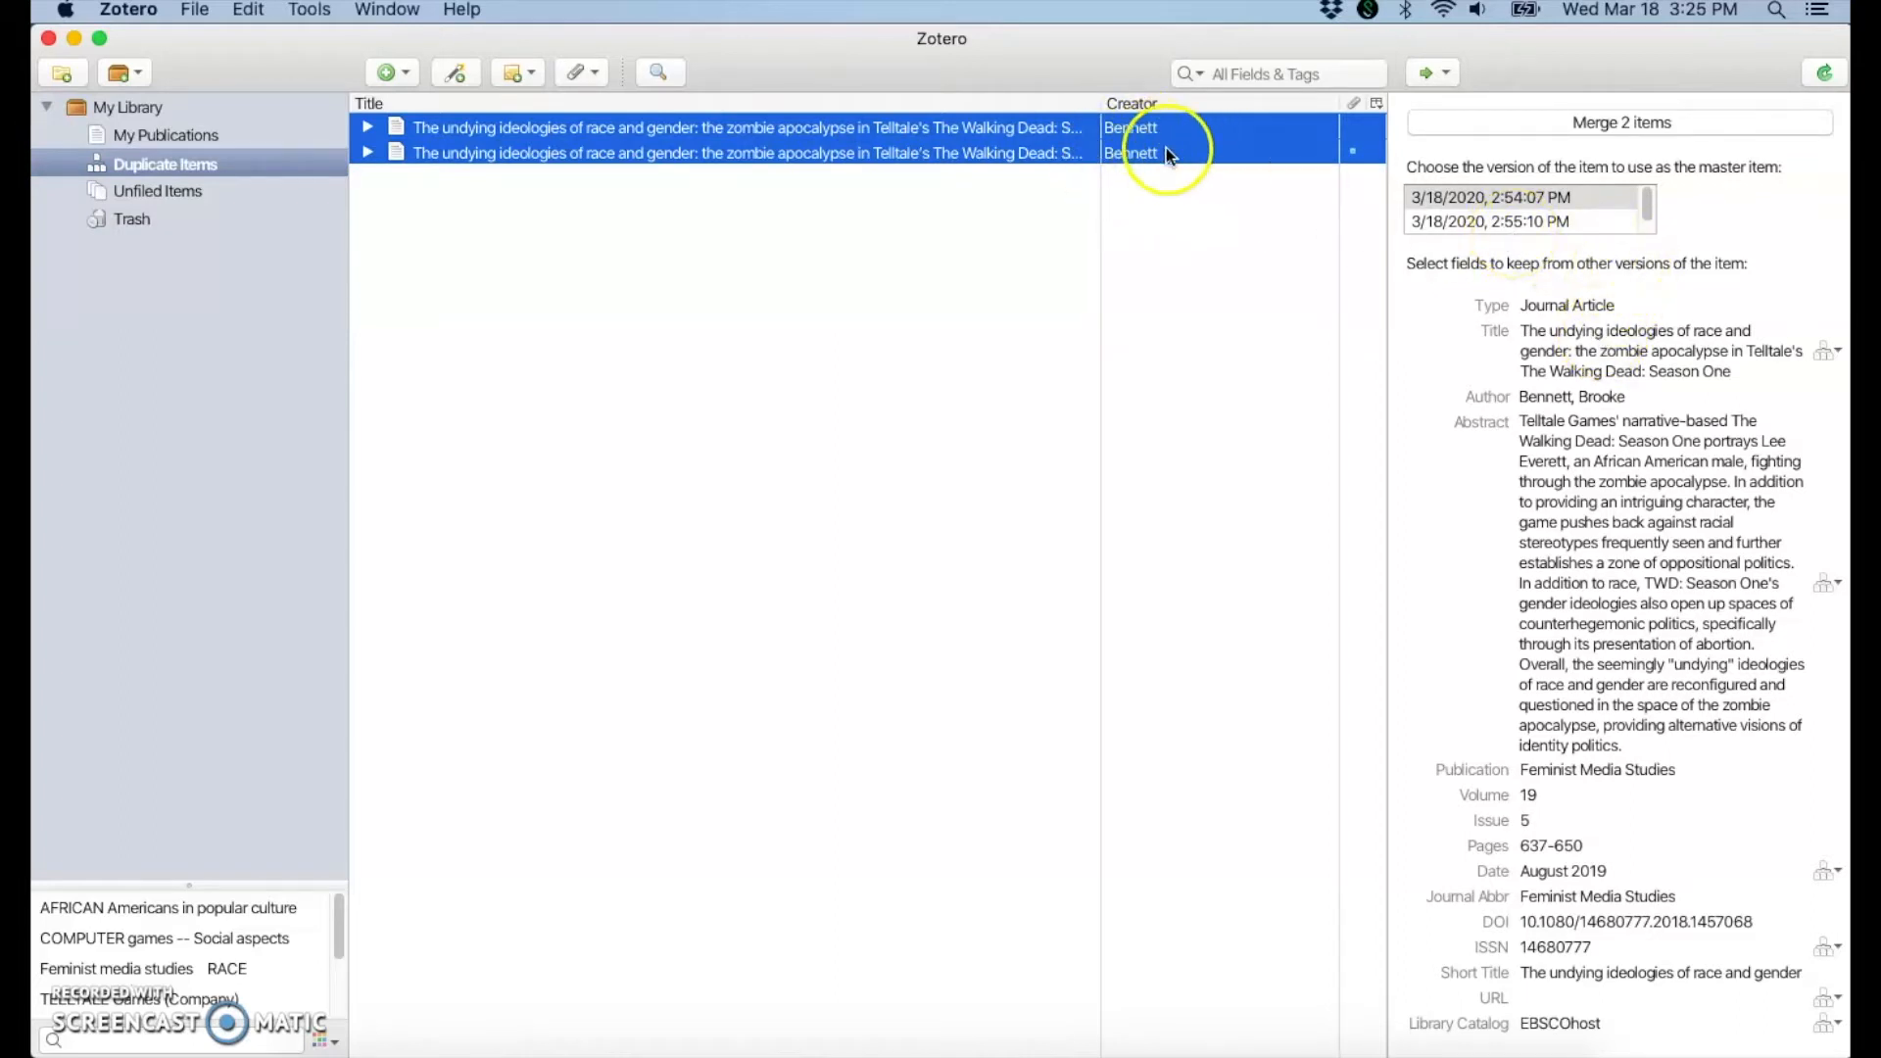
left_click(1544, 221)
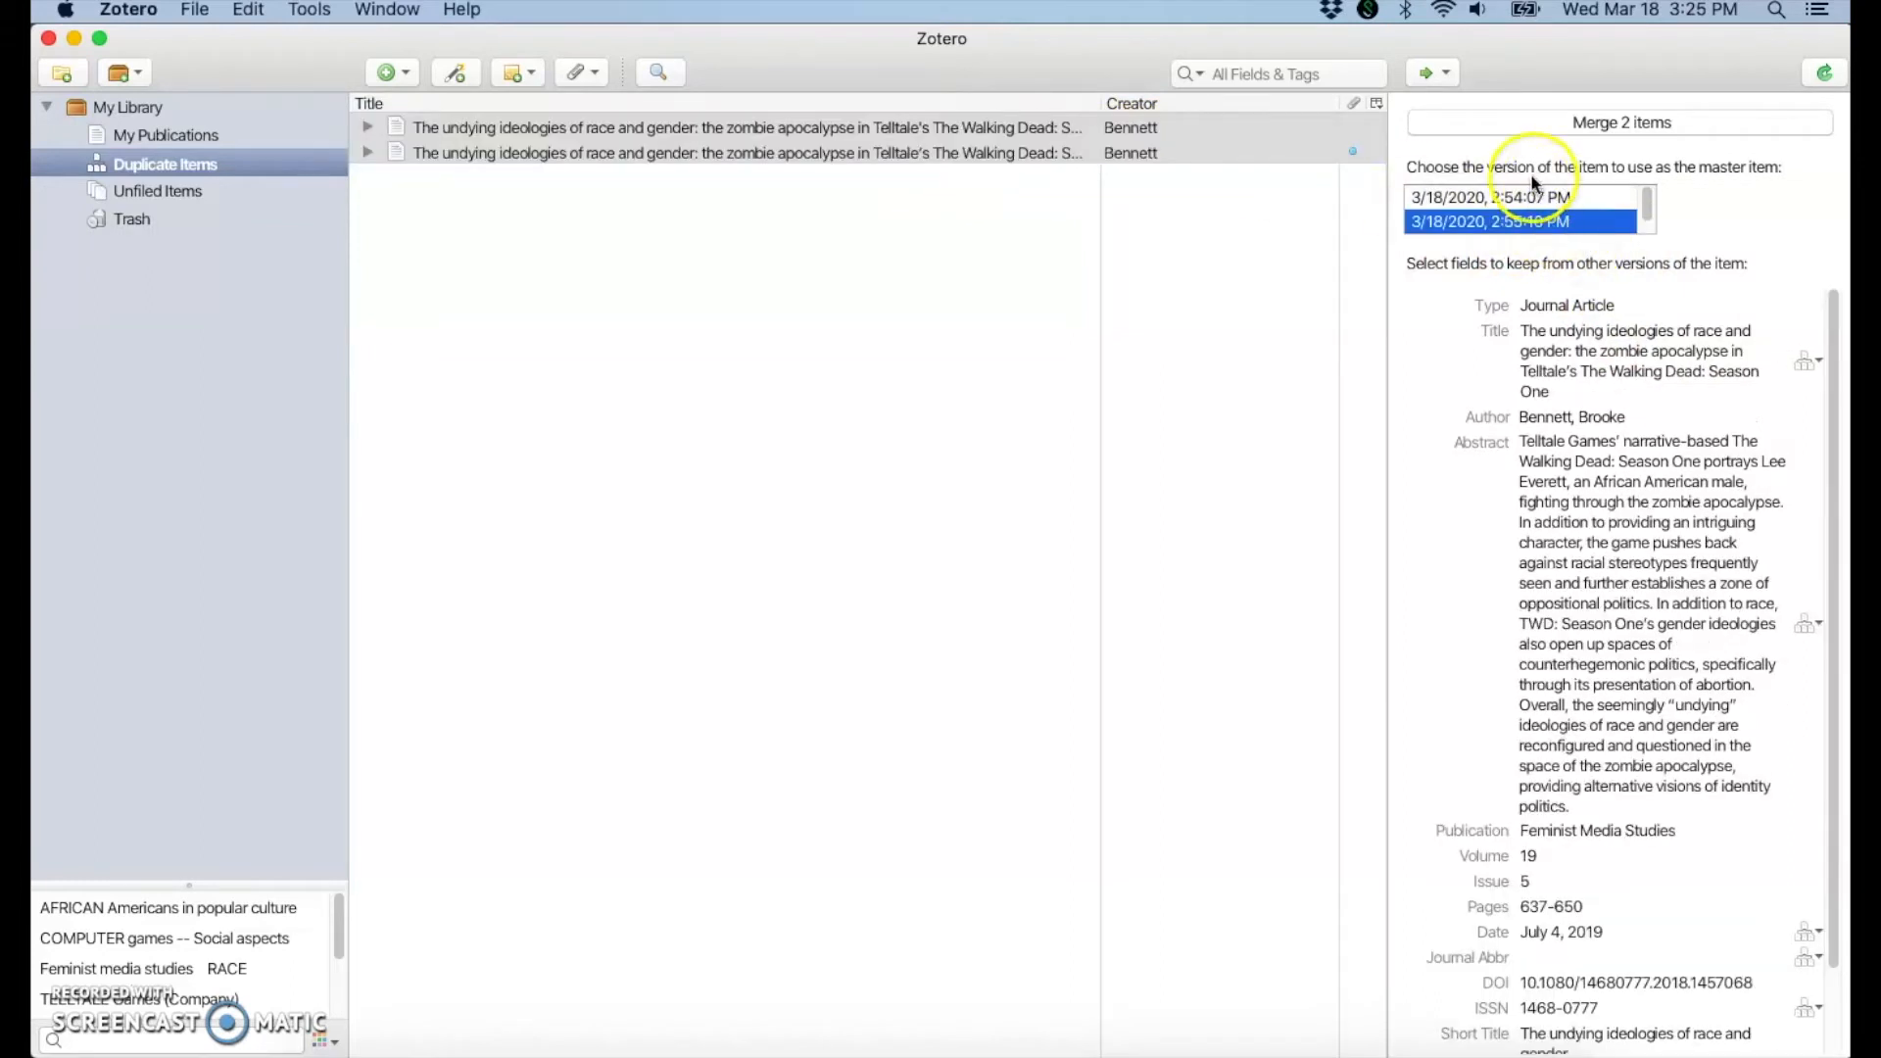
left_click(1532, 197)
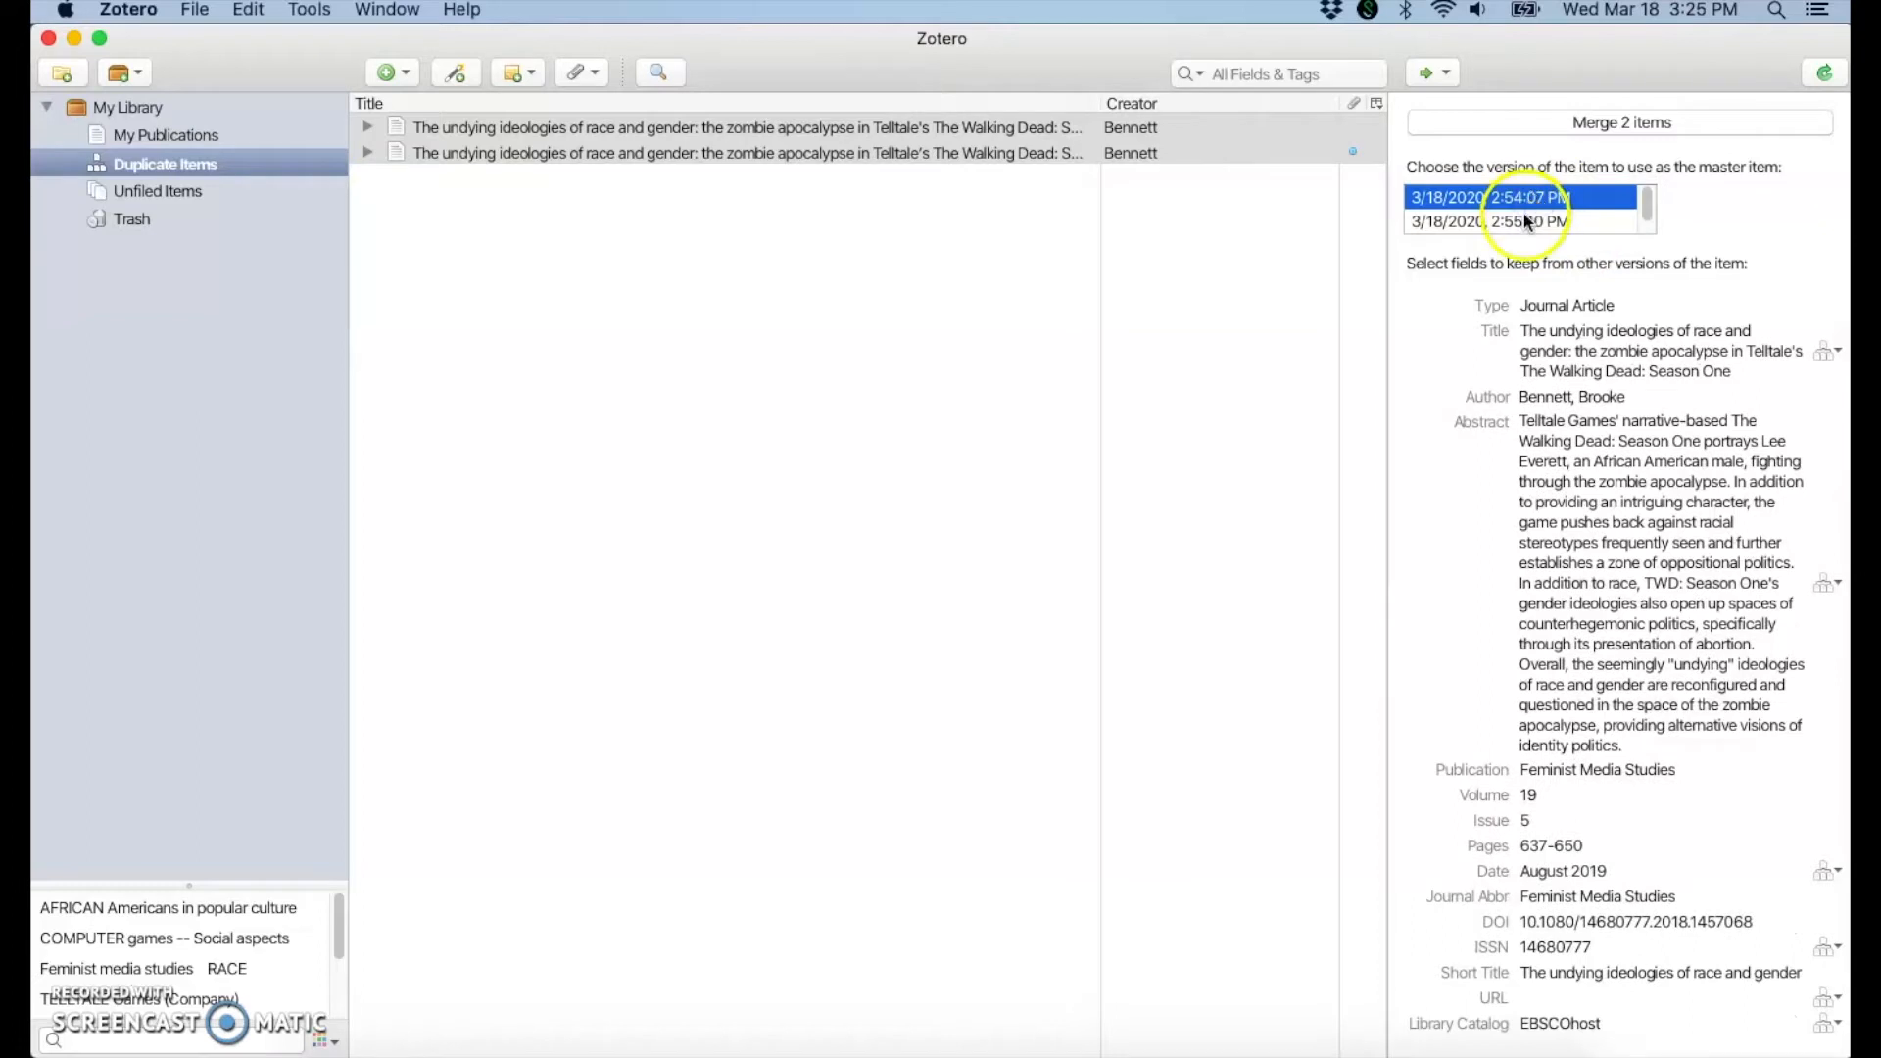
left_click(1524, 223)
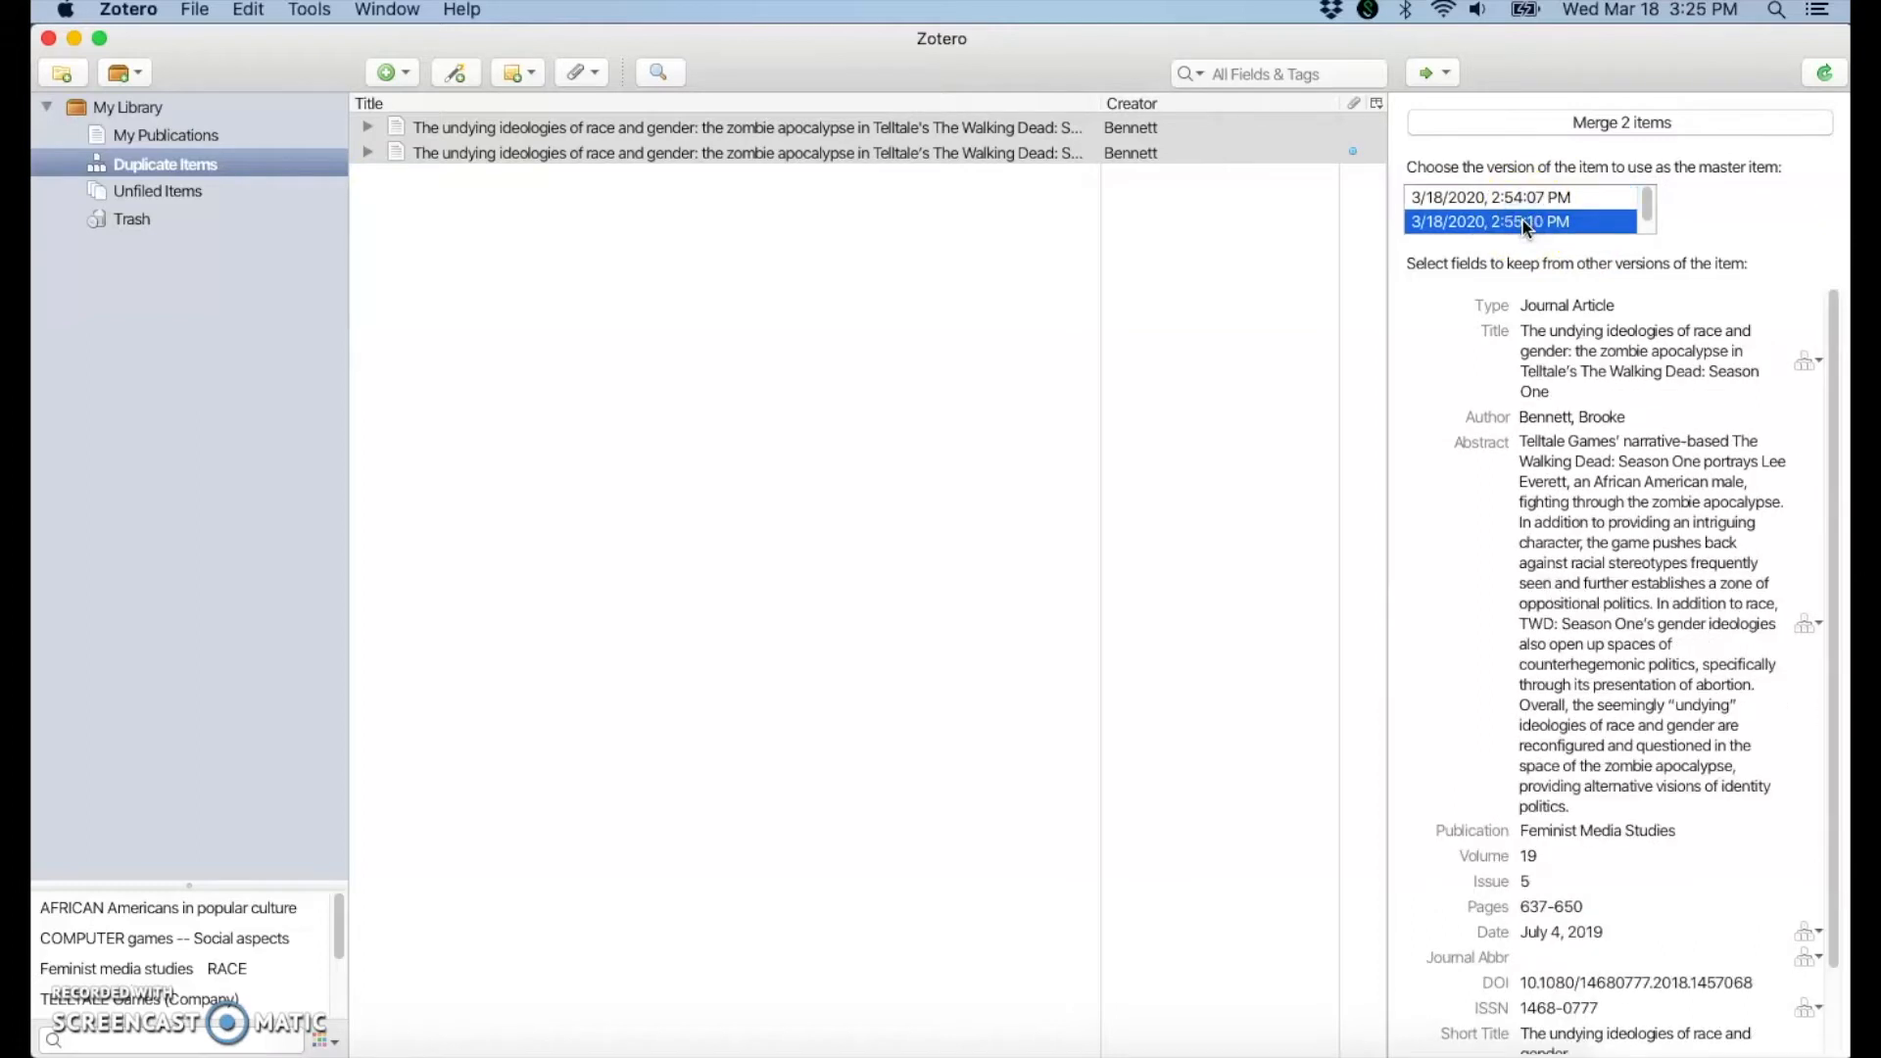
left_click(1525, 208)
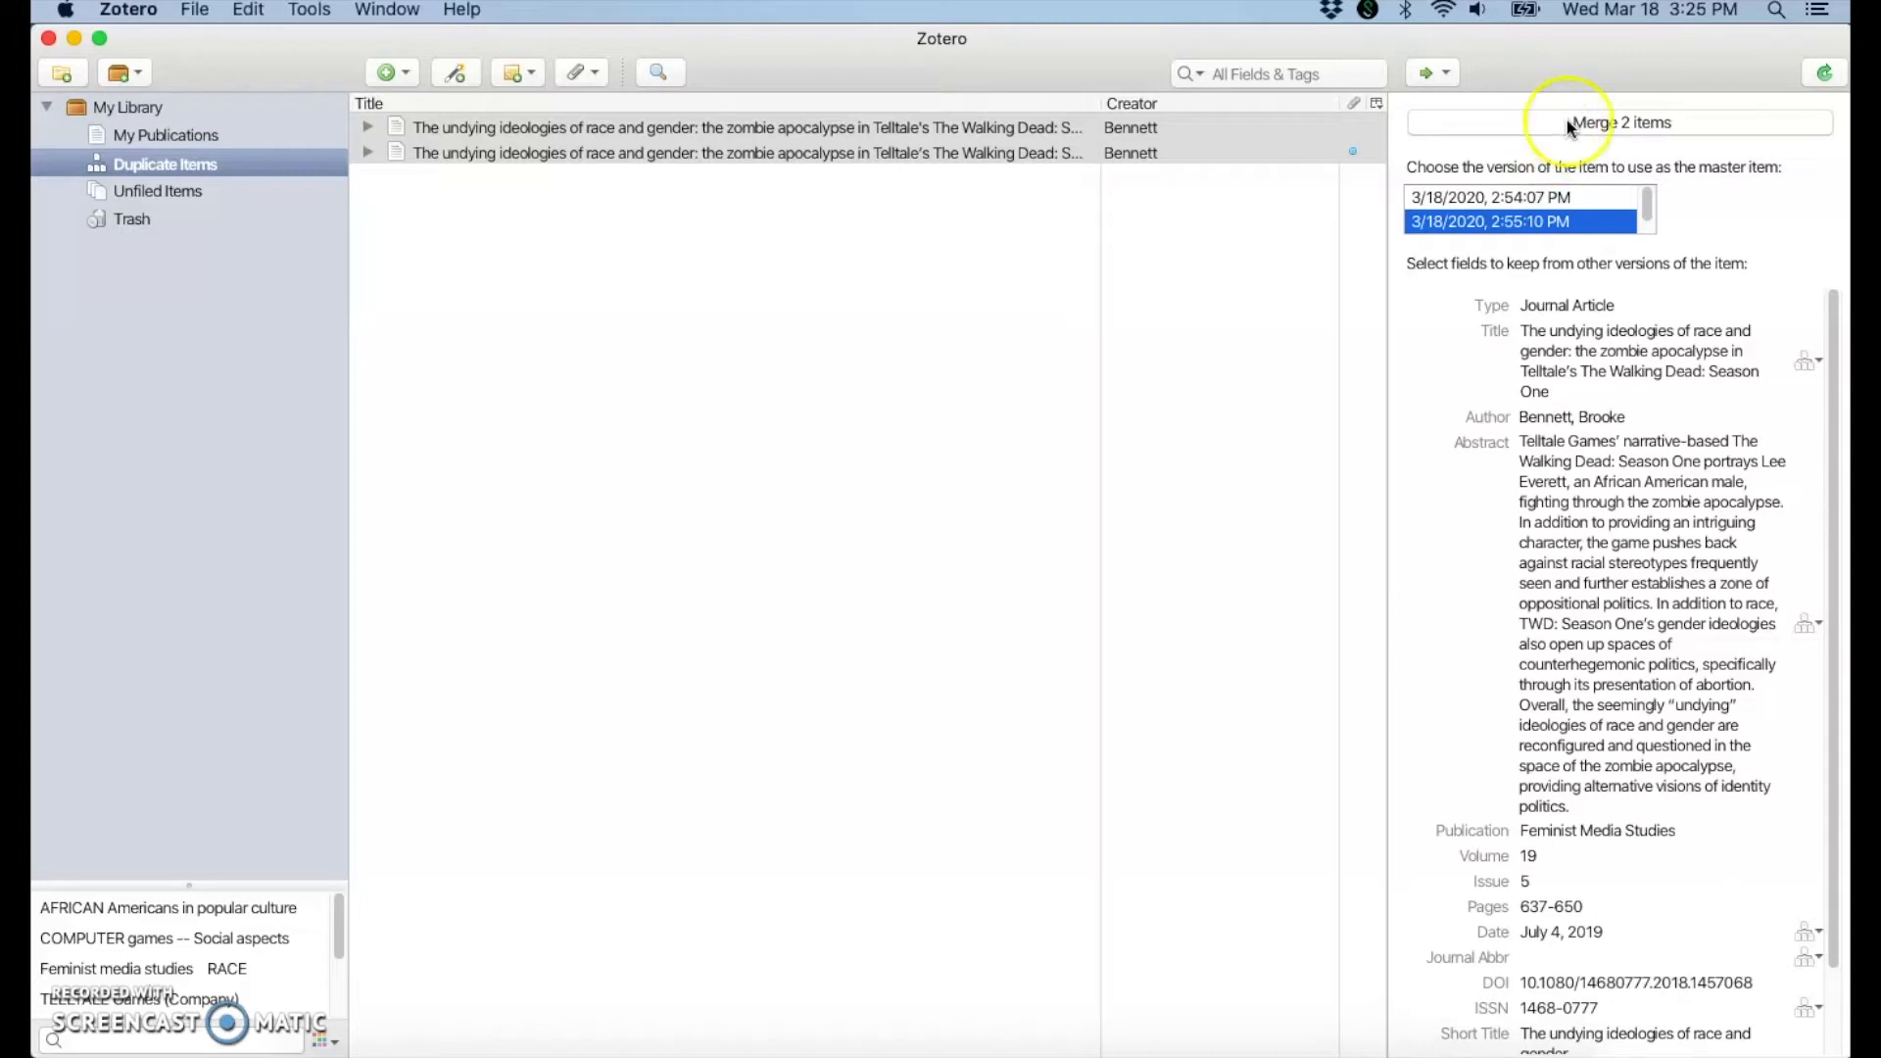
left_click(1618, 124)
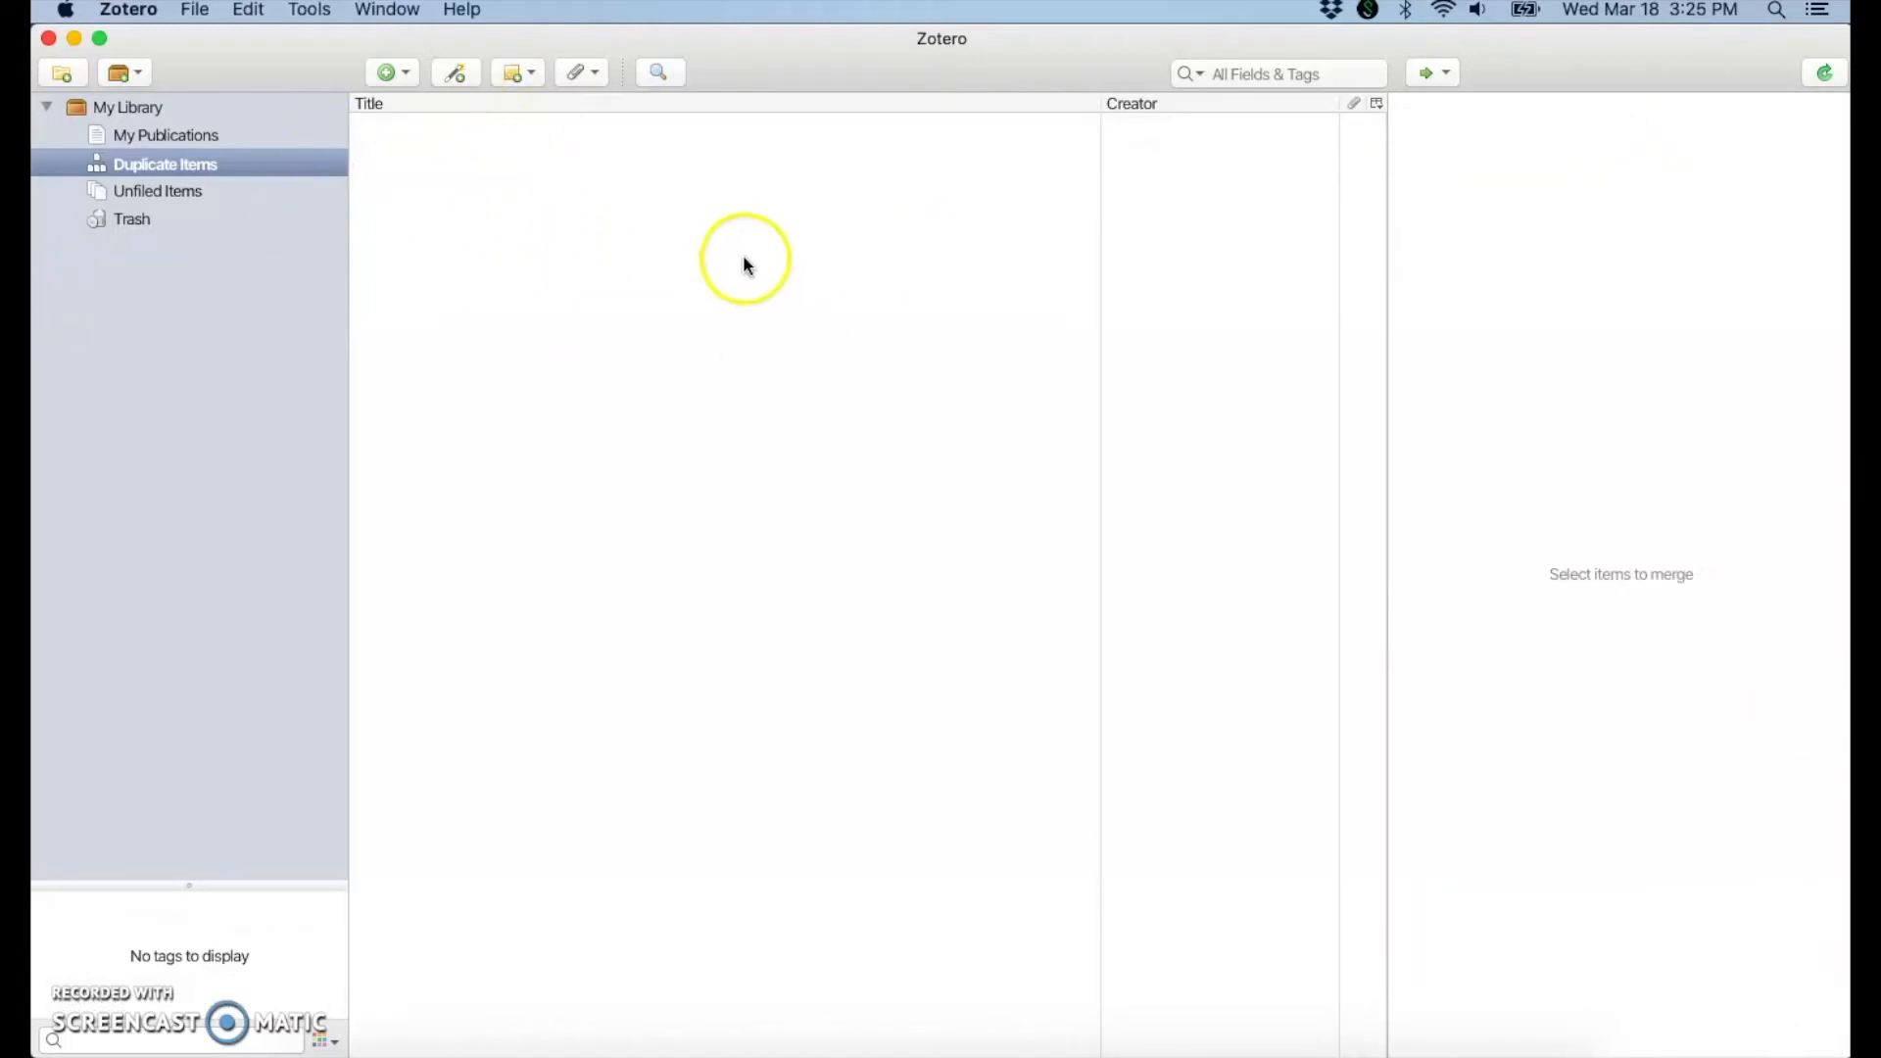
left_click(158, 113)
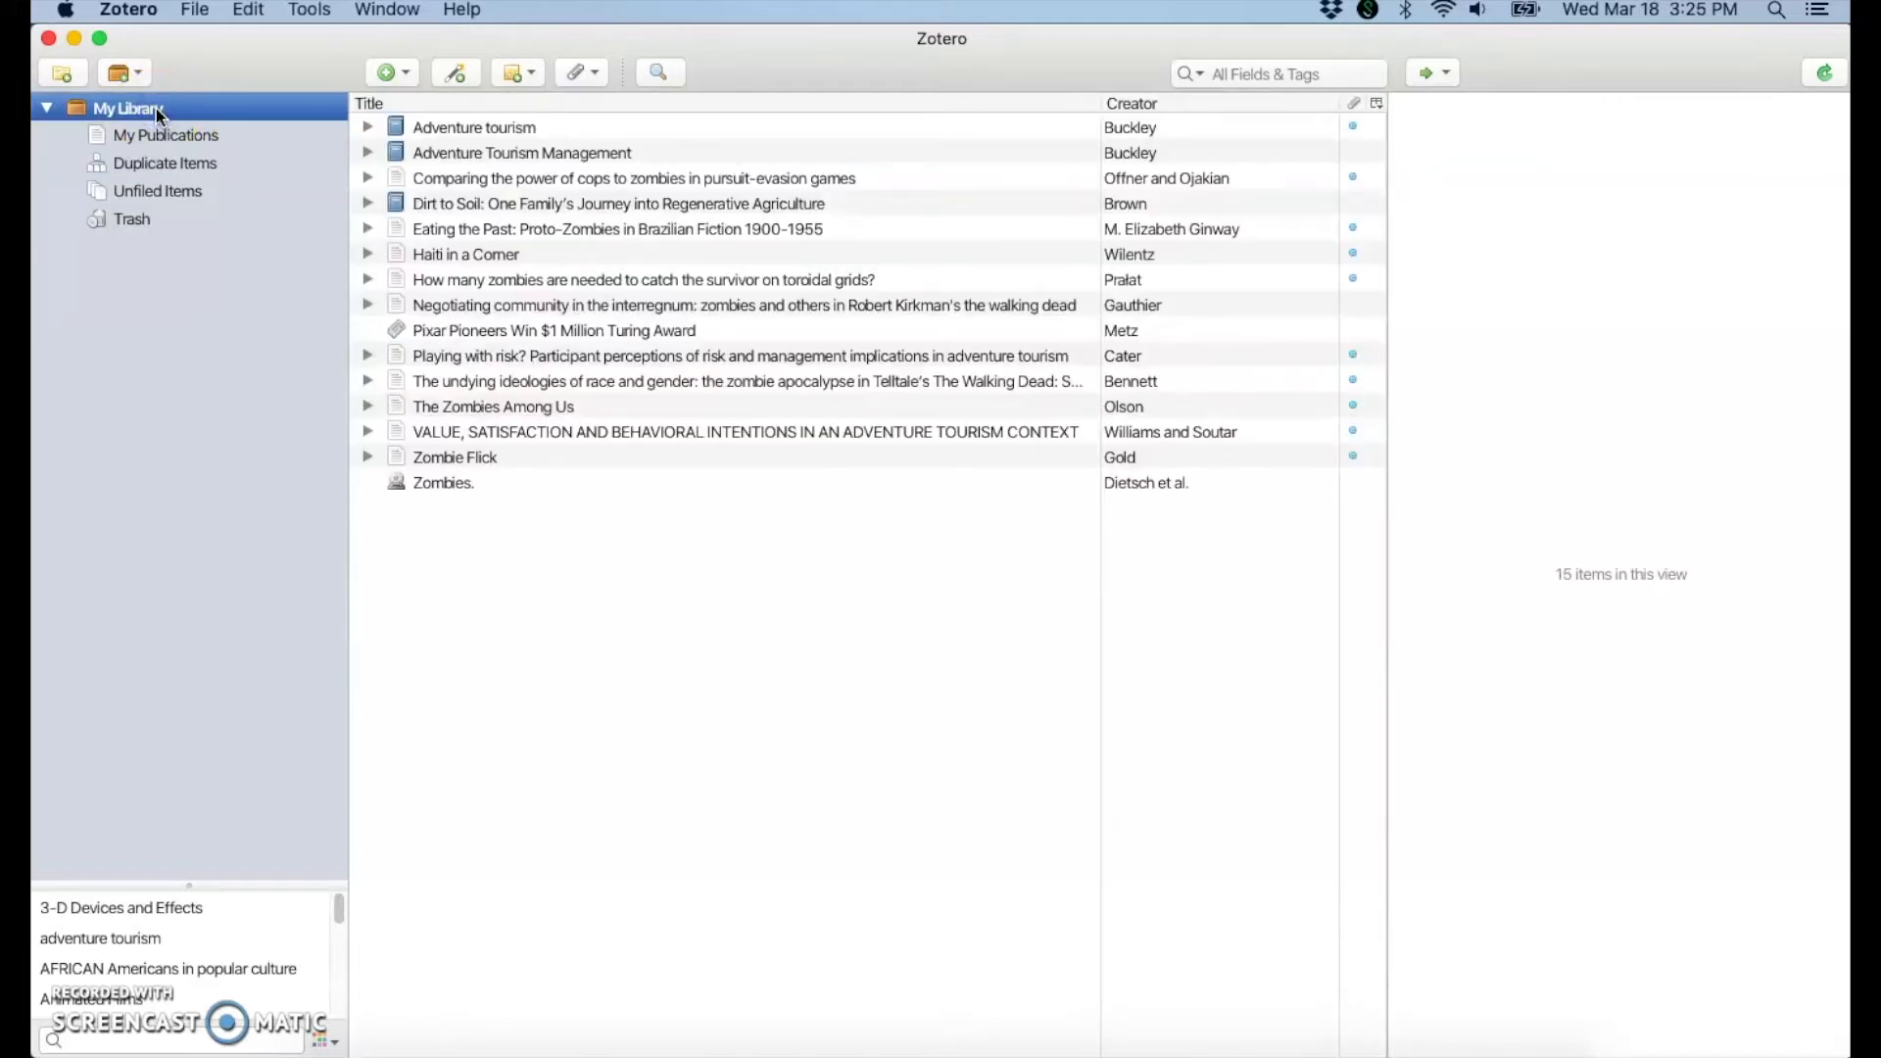
left_click(1029, 381)
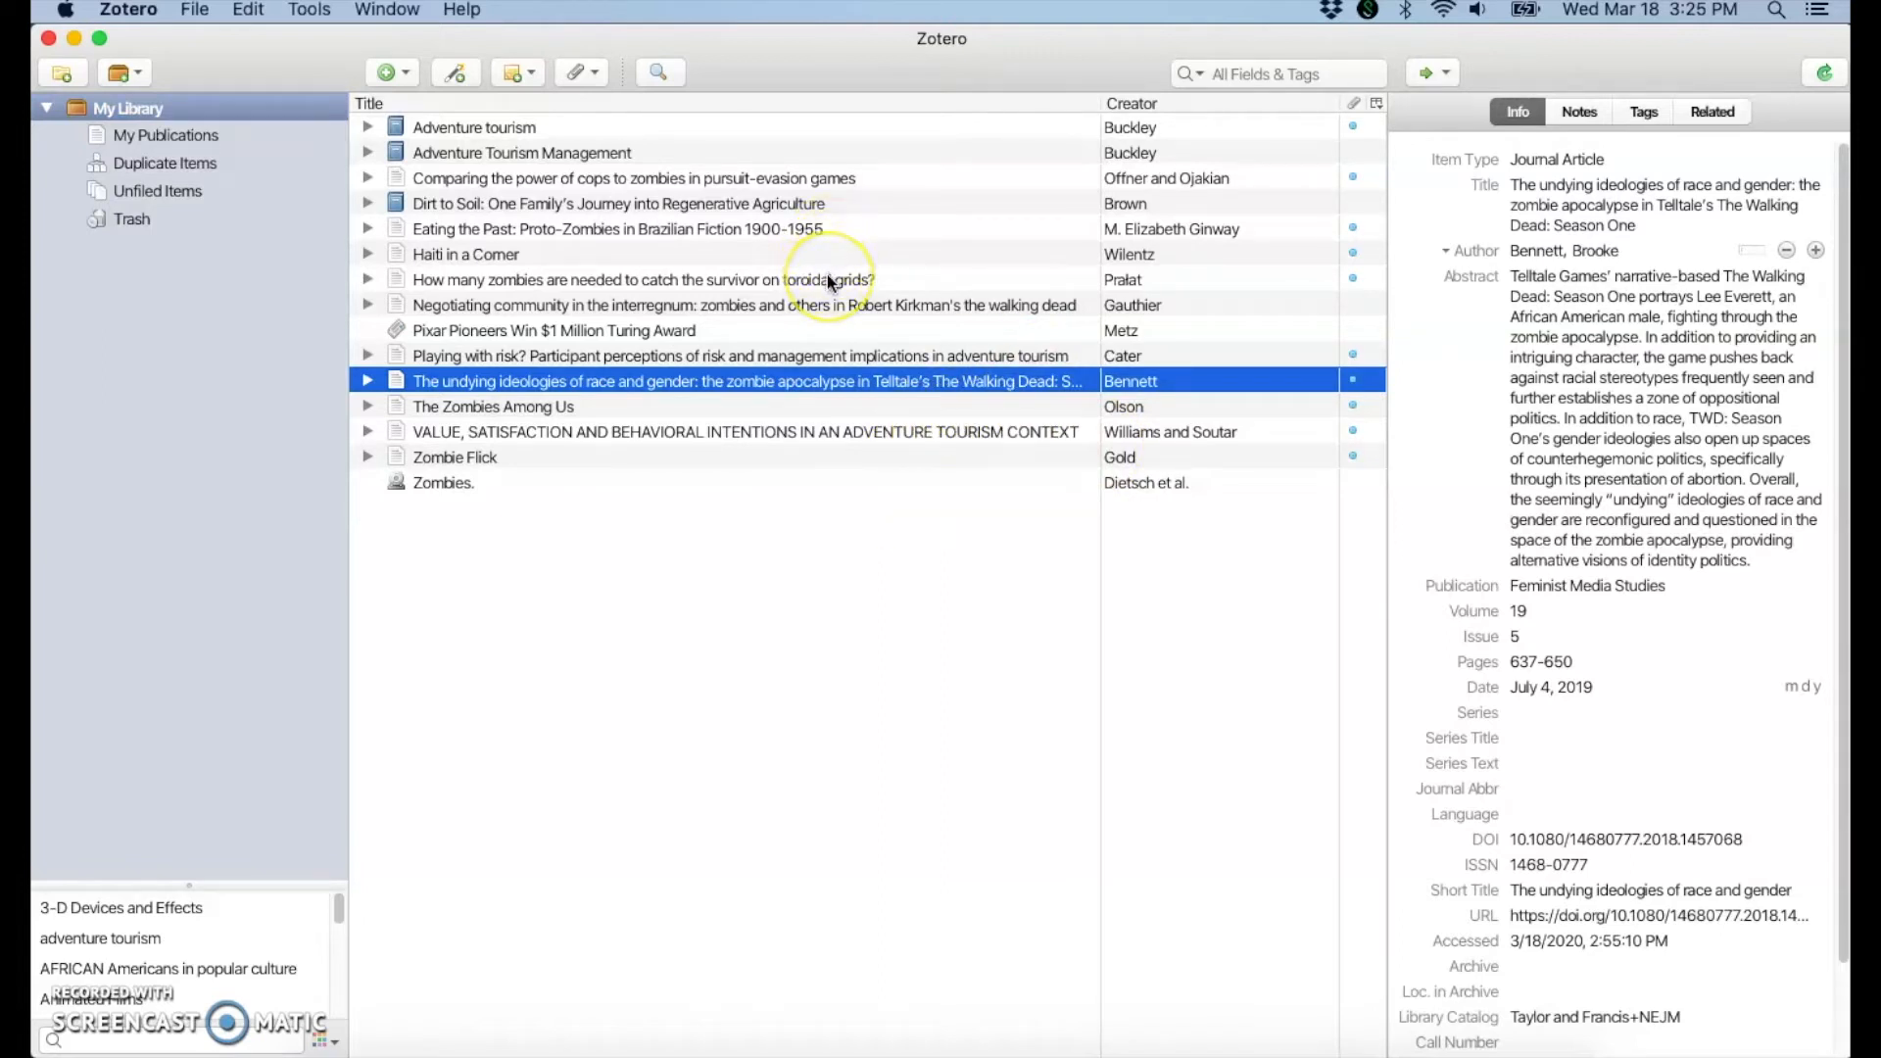
Set the publication place of the book "Adventure tourism" to London.
left_click(774, 126)
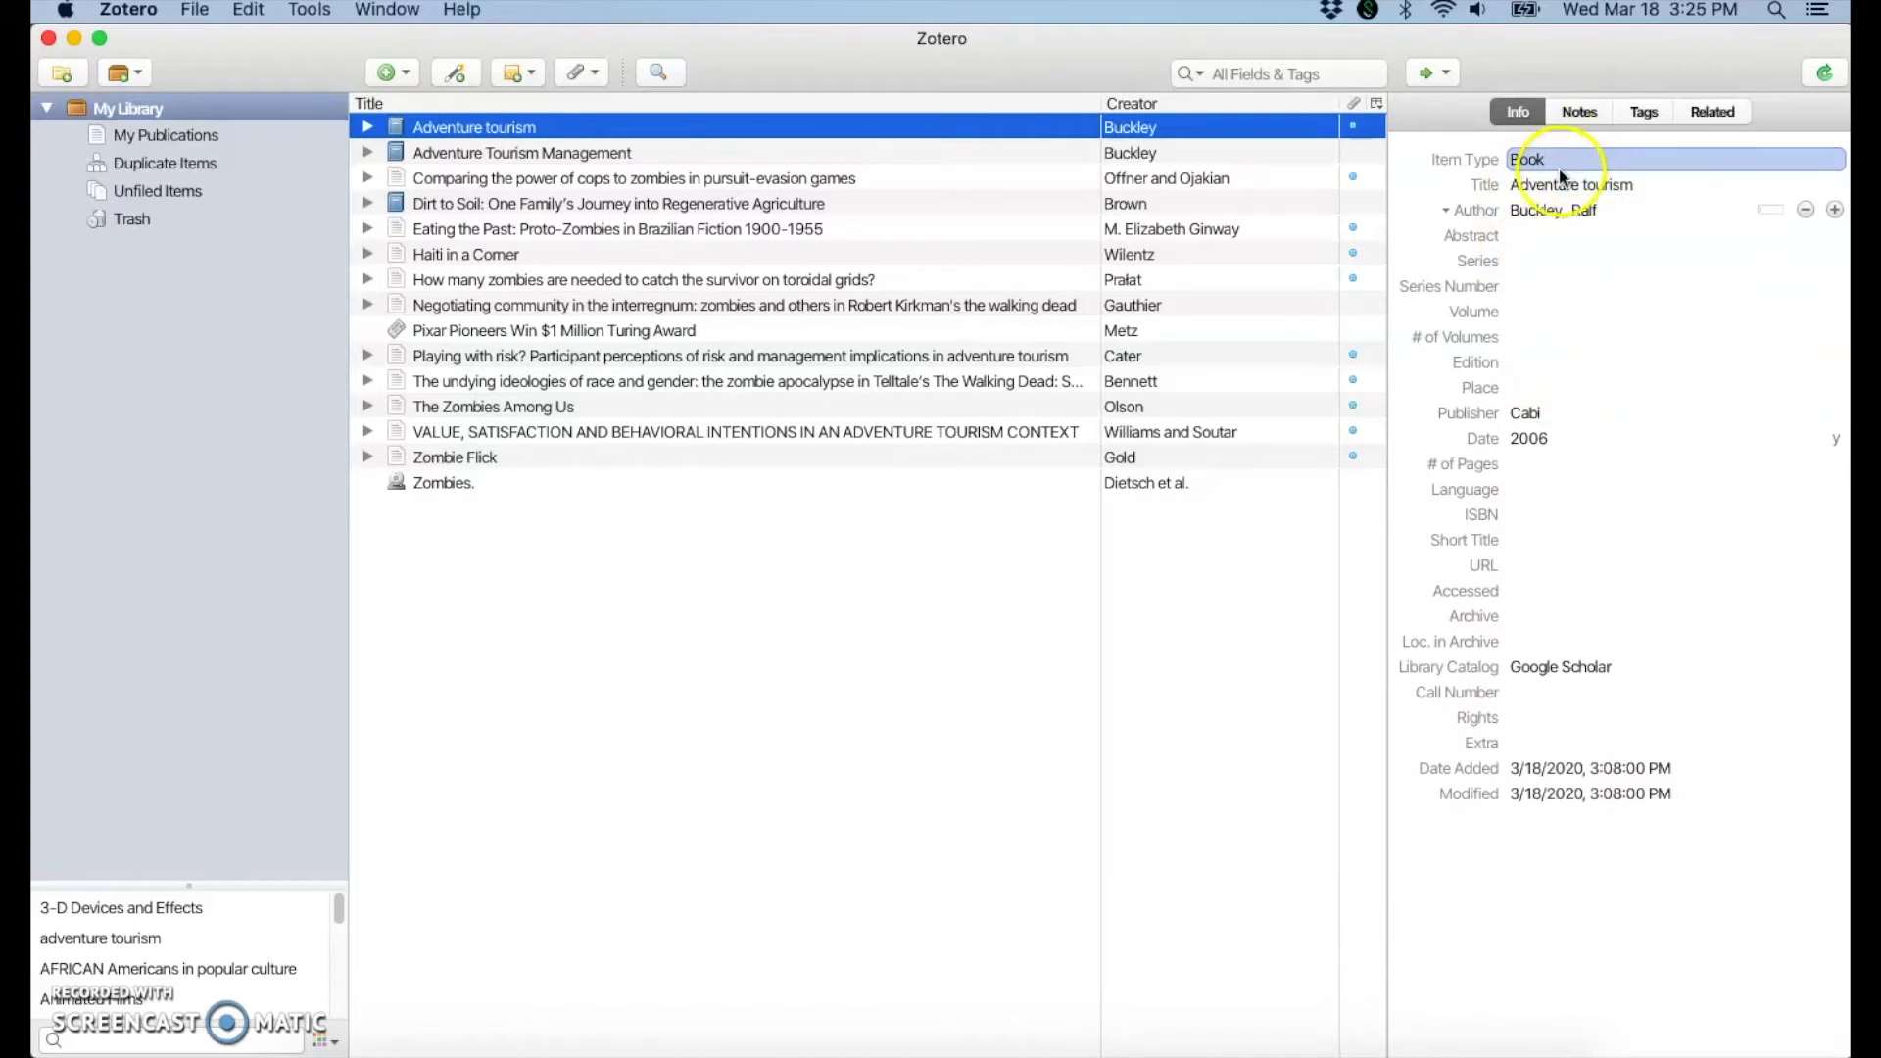
left_click(1526, 387)
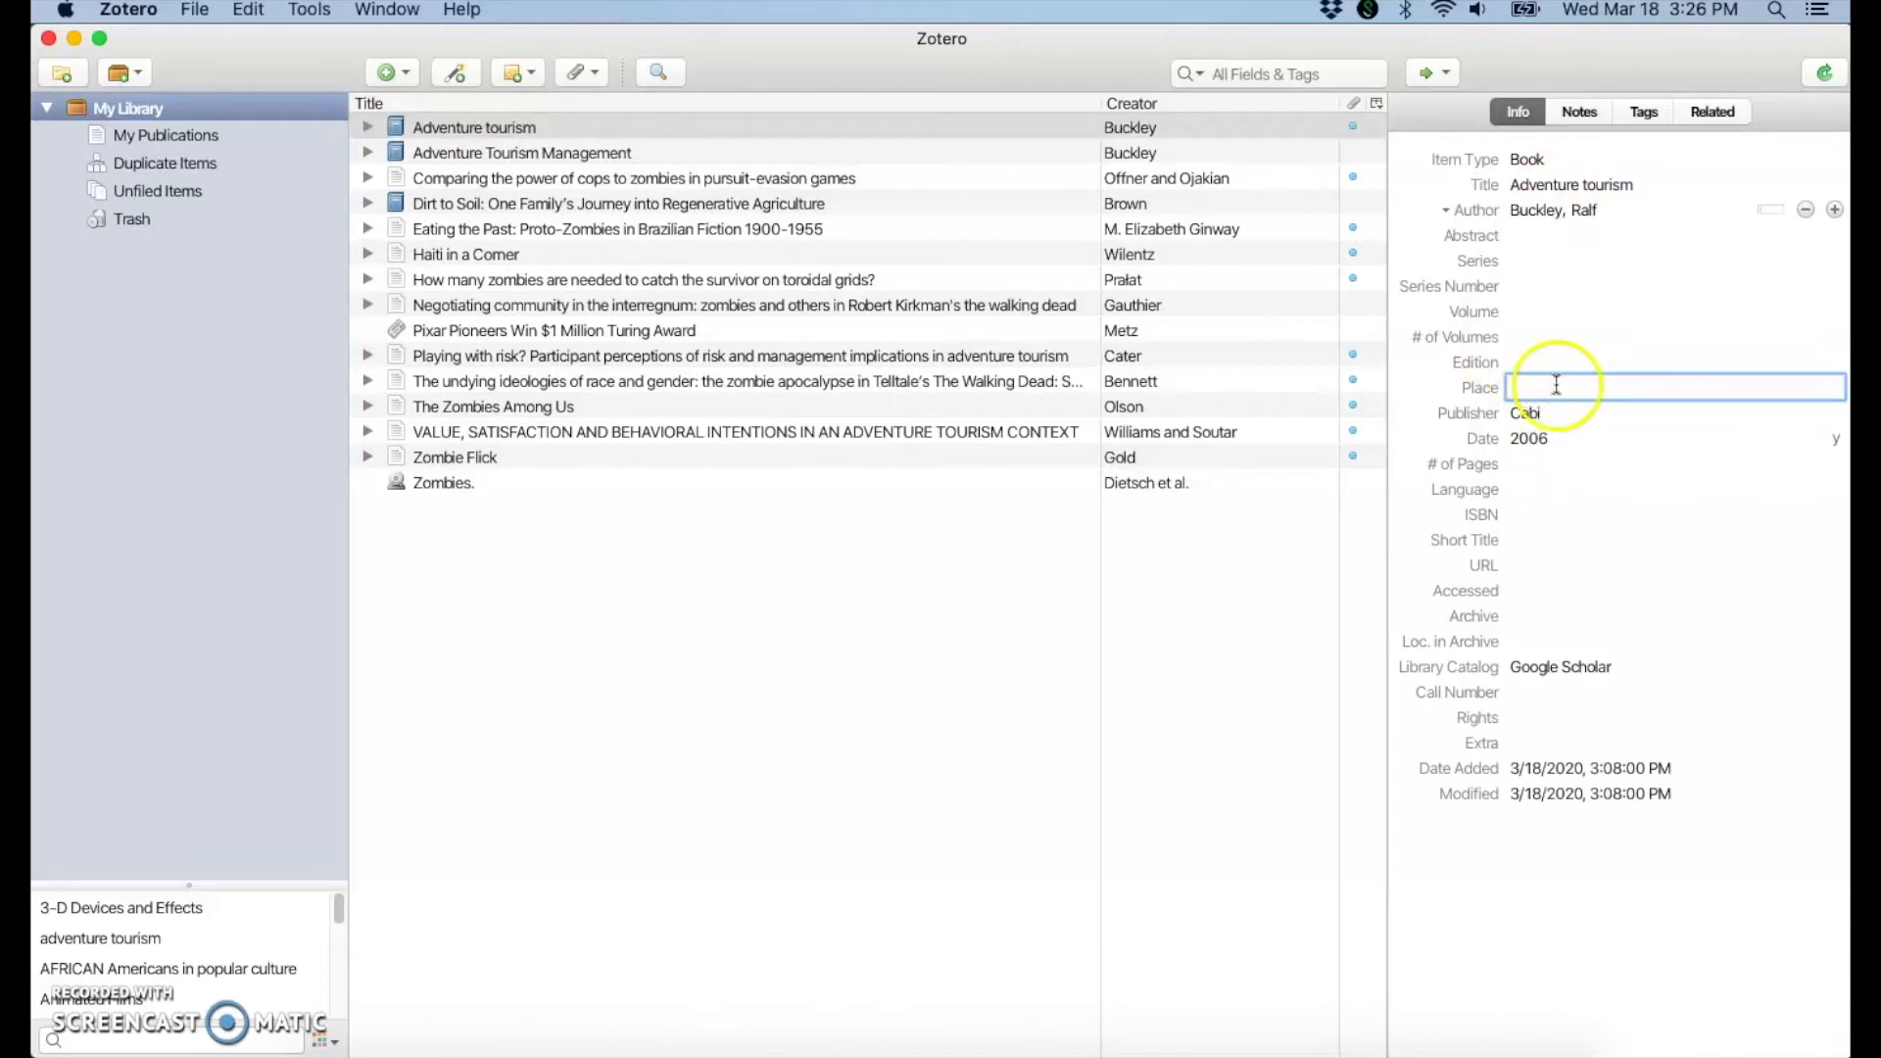
left_click(1559, 362)
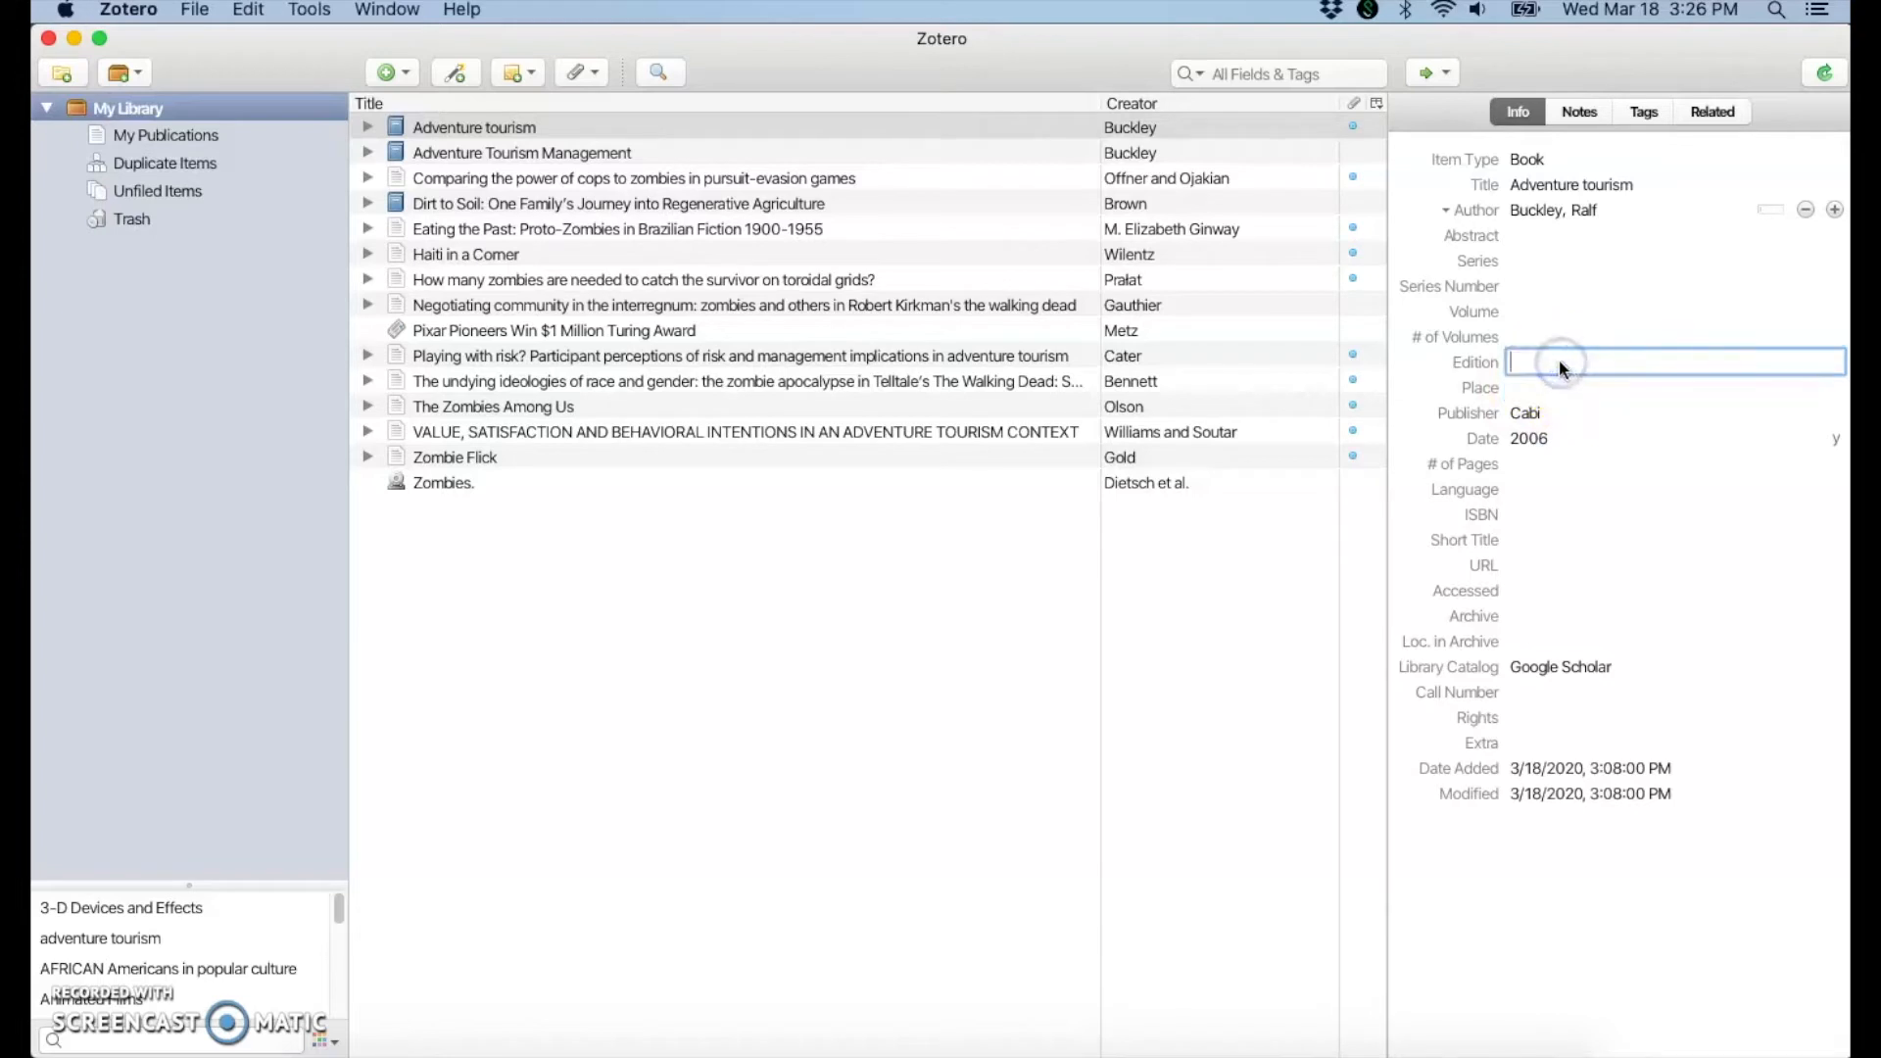
left_click(1538, 285)
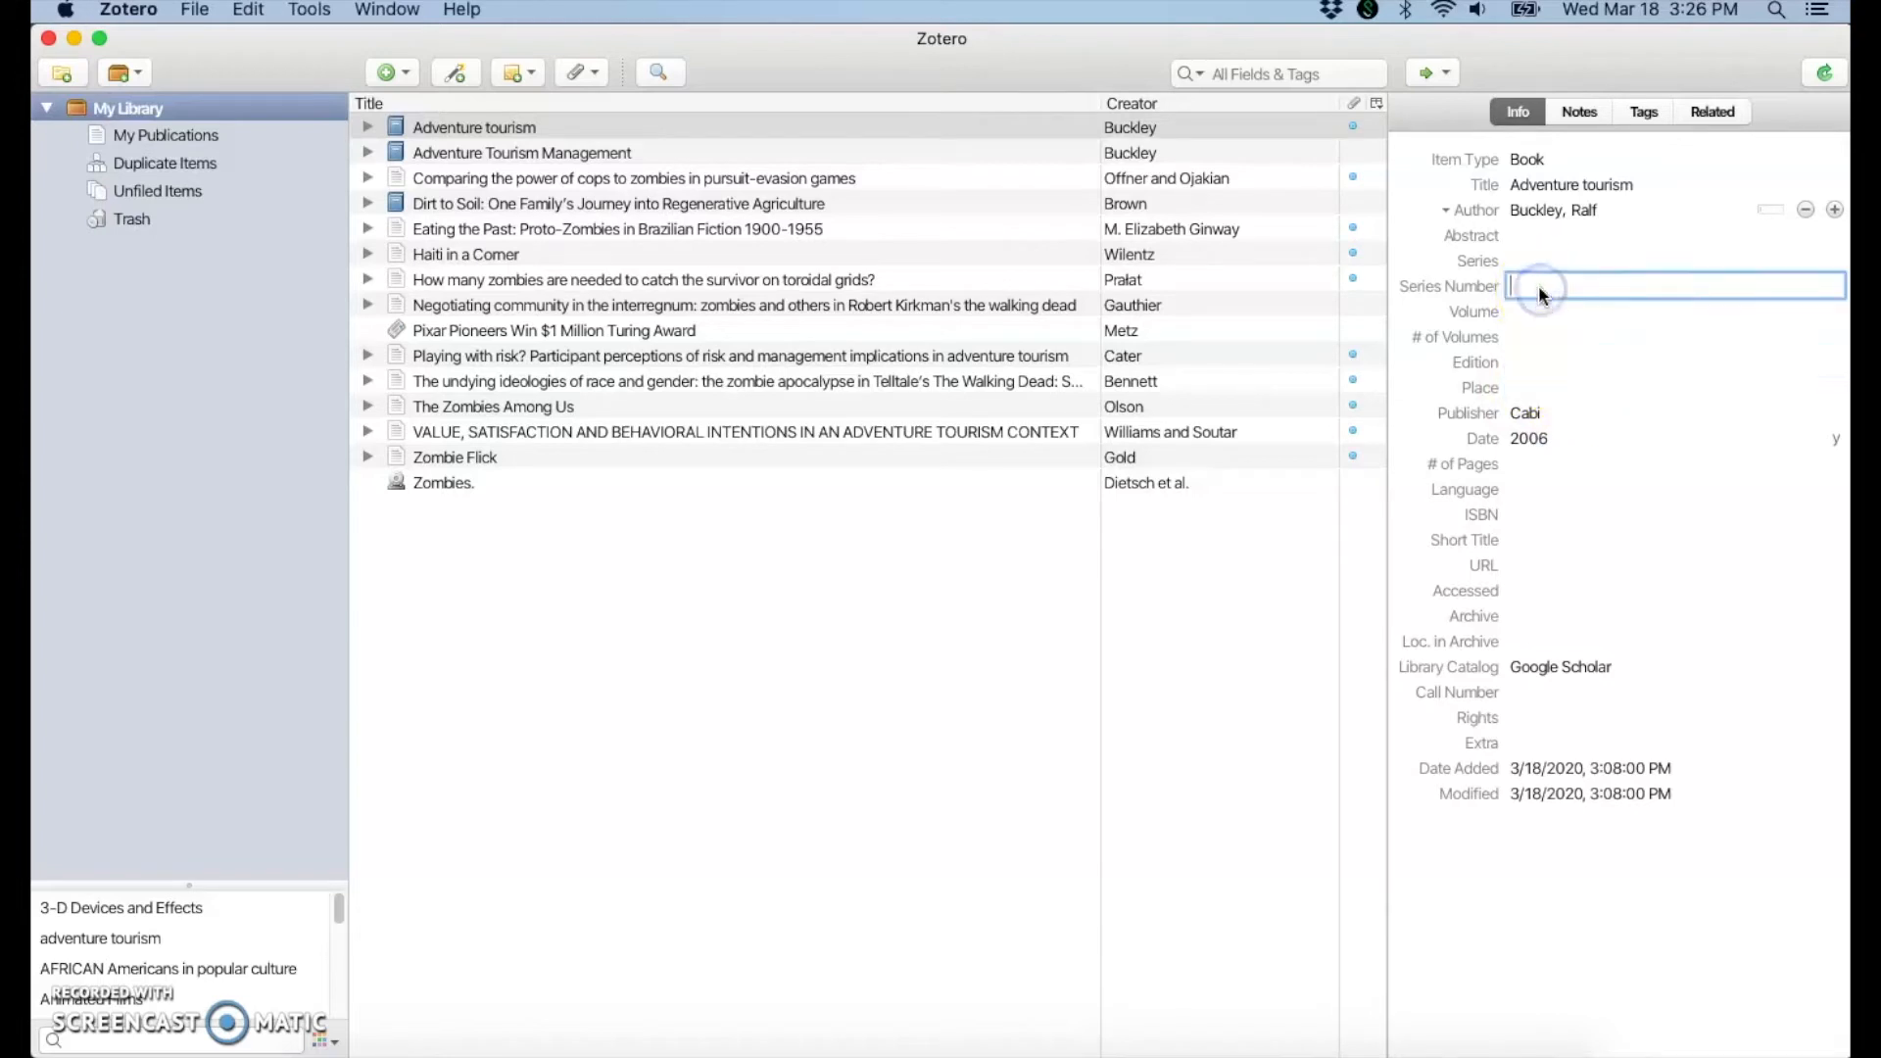
left_click(1525, 397)
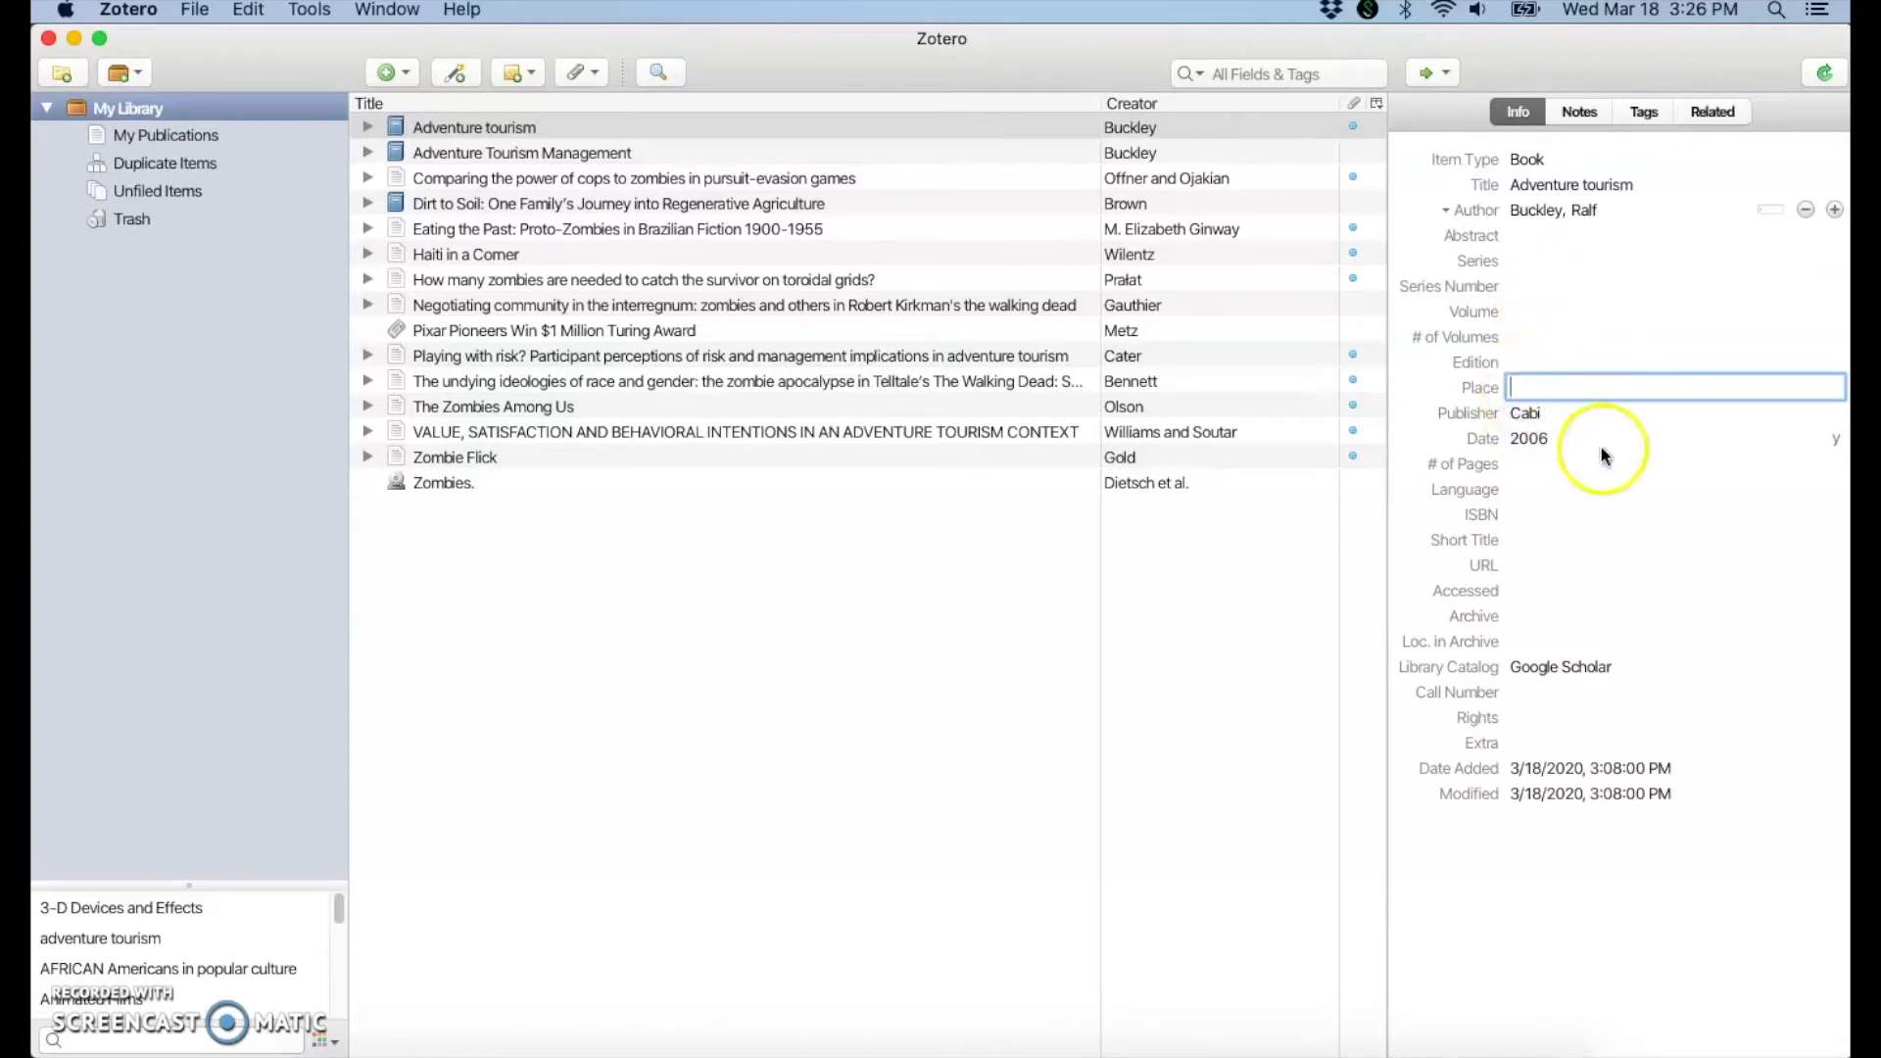
left_click(1583, 413)
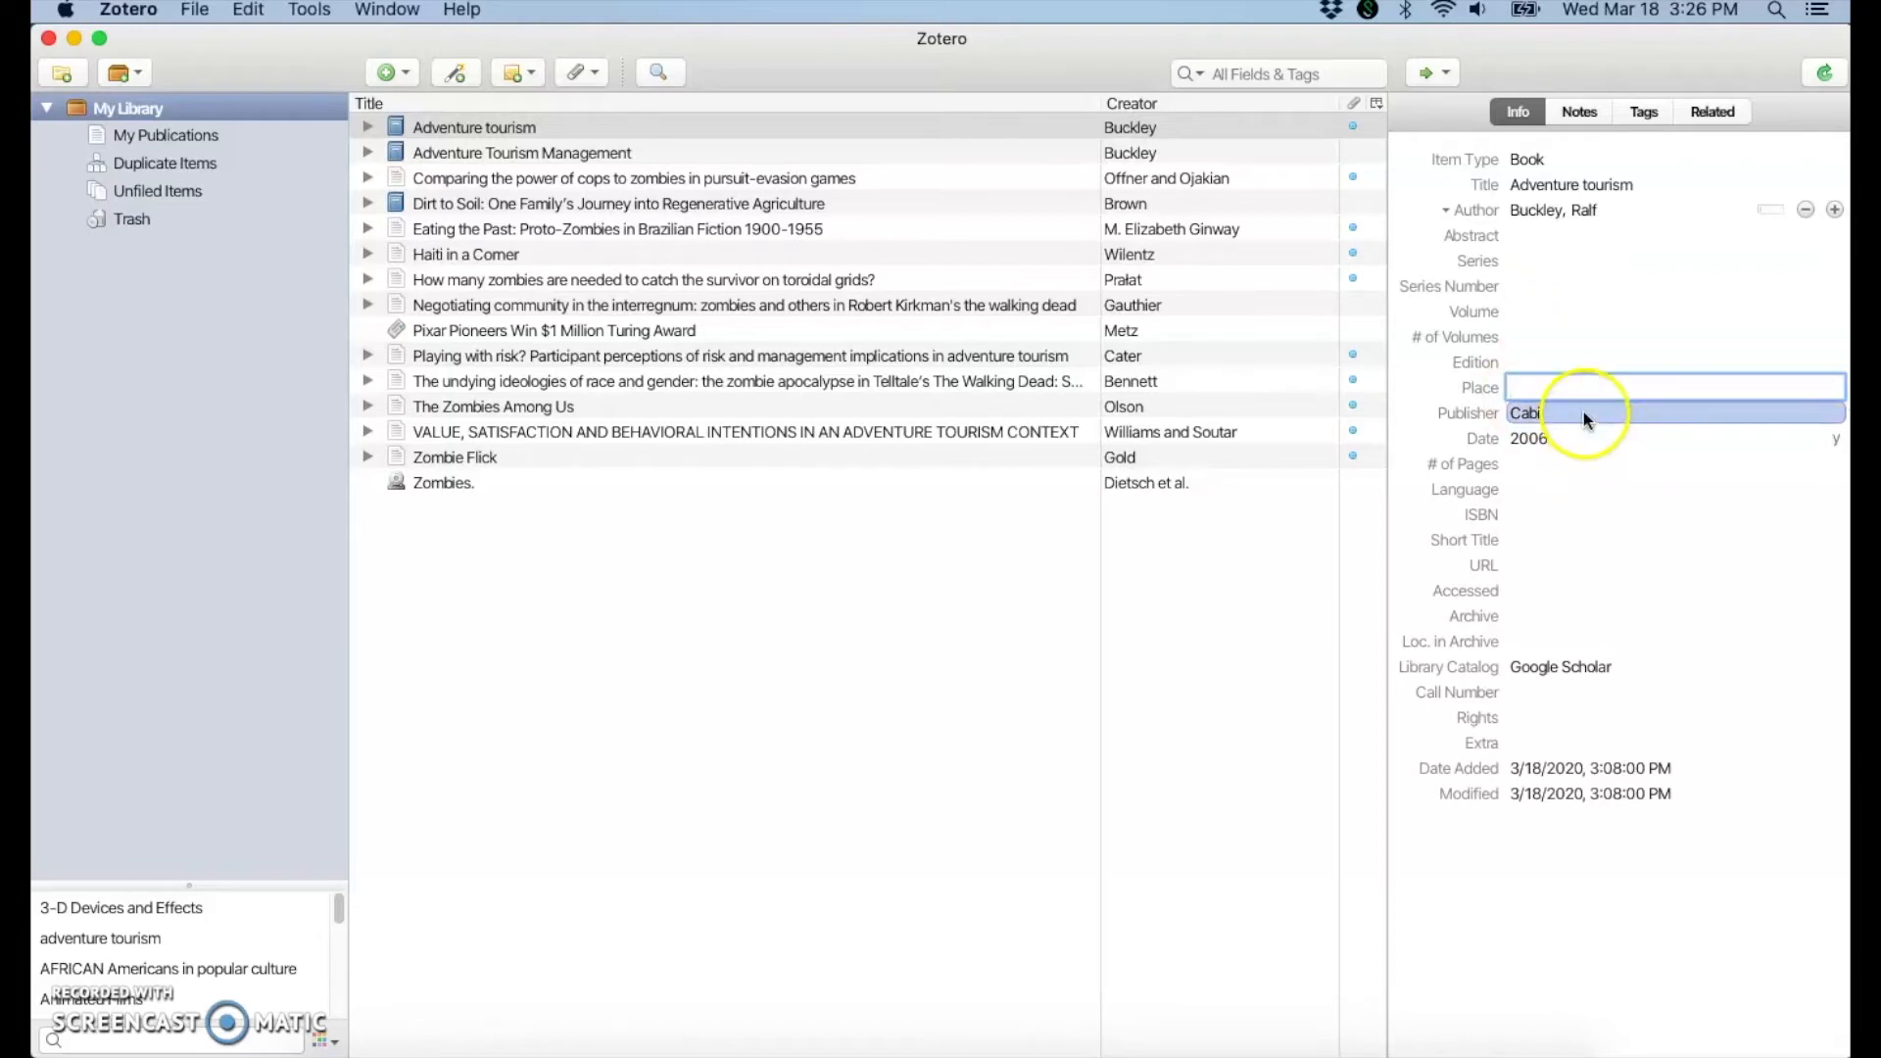
type("London")
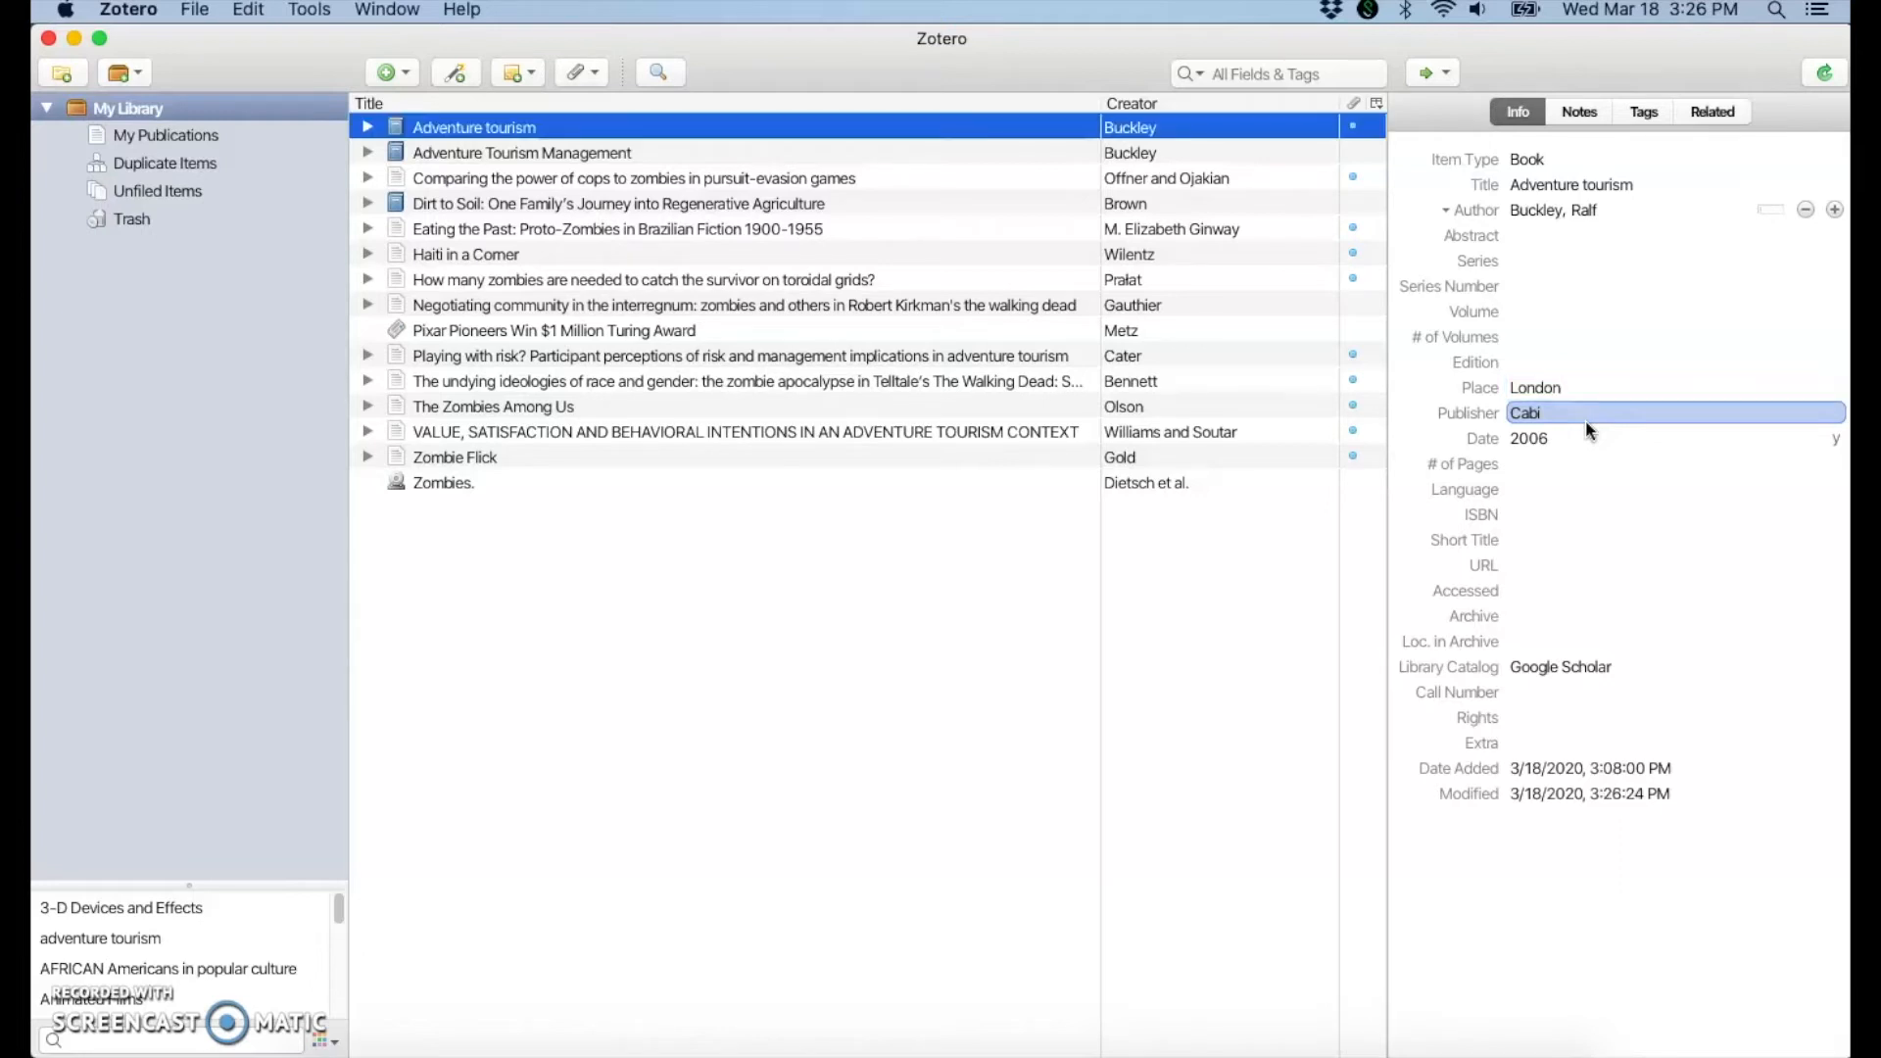
Capitalize the second word of the "Adventure tourism" book's title so it reads "Adventure Tourism".
left_click(1579, 231)
left_click(1604, 183)
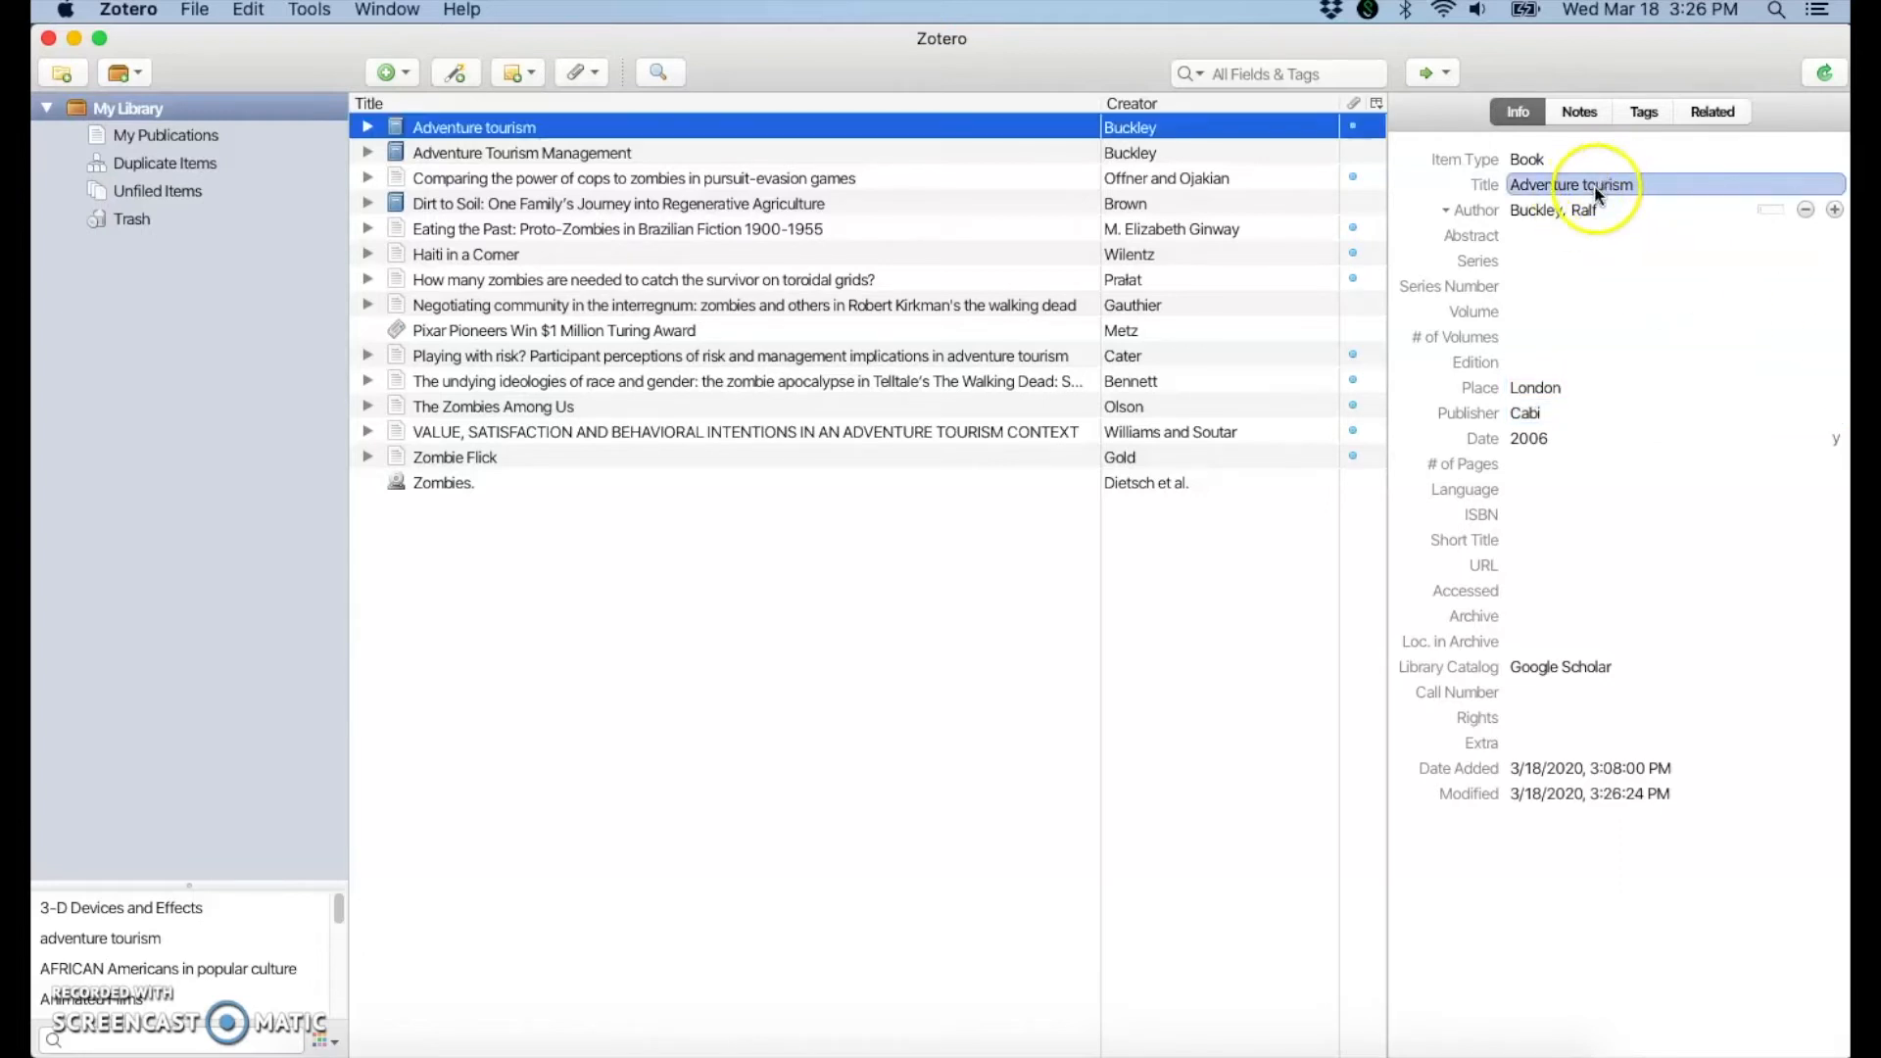
left_click(1597, 193)
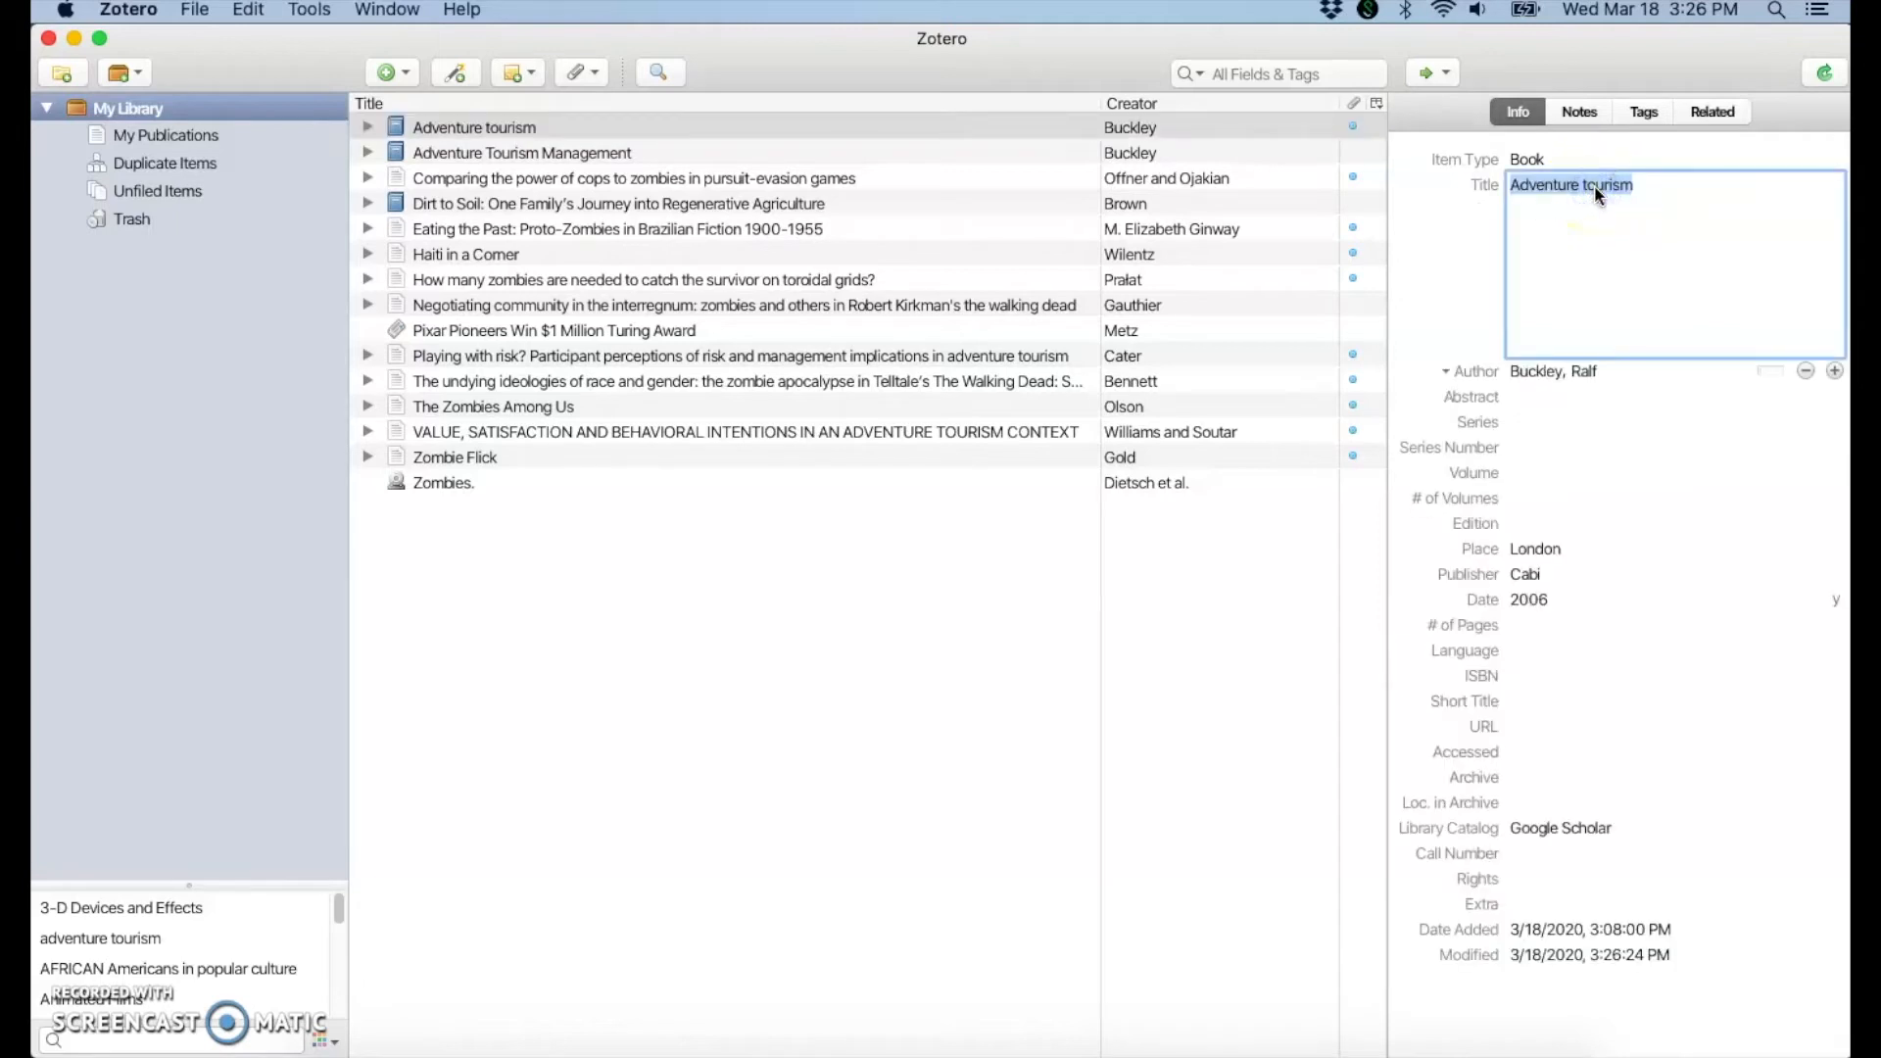
left_click(1649, 238)
key("Left")
key("Left")
key("Delete")
type("T")
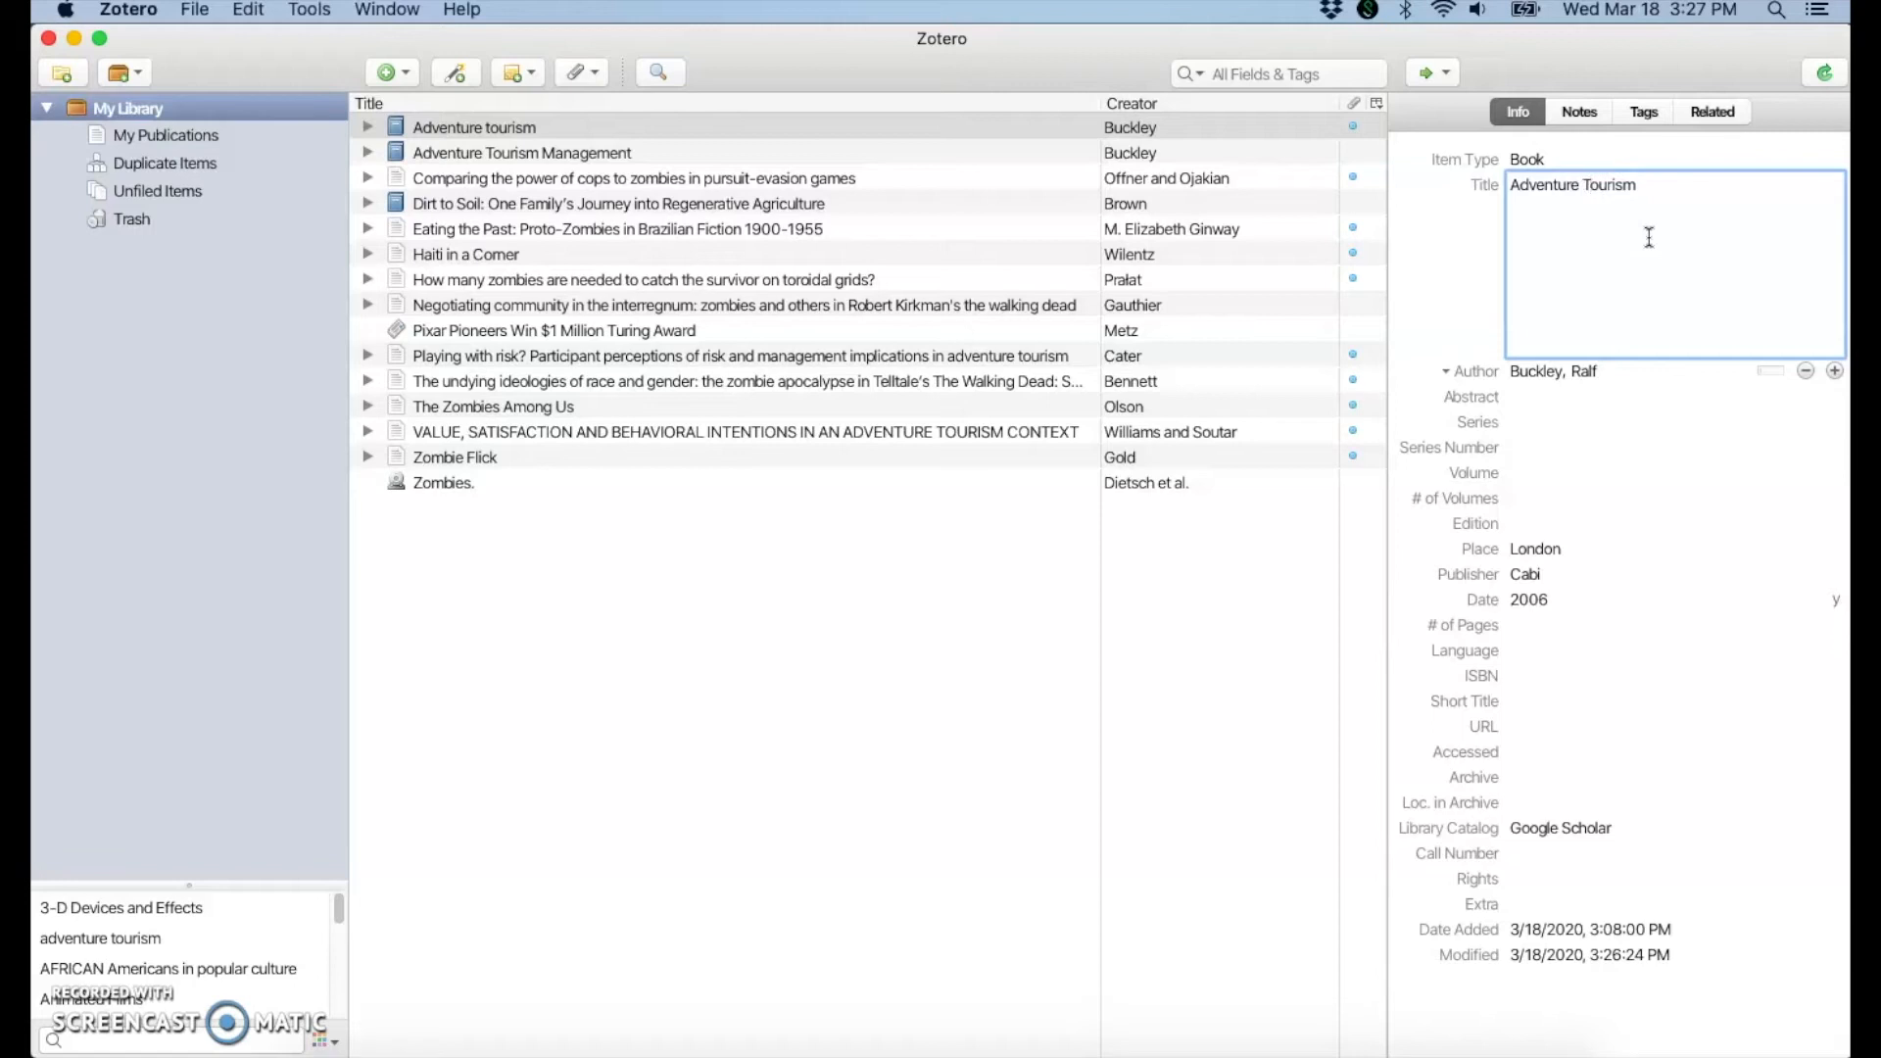
key("Return")
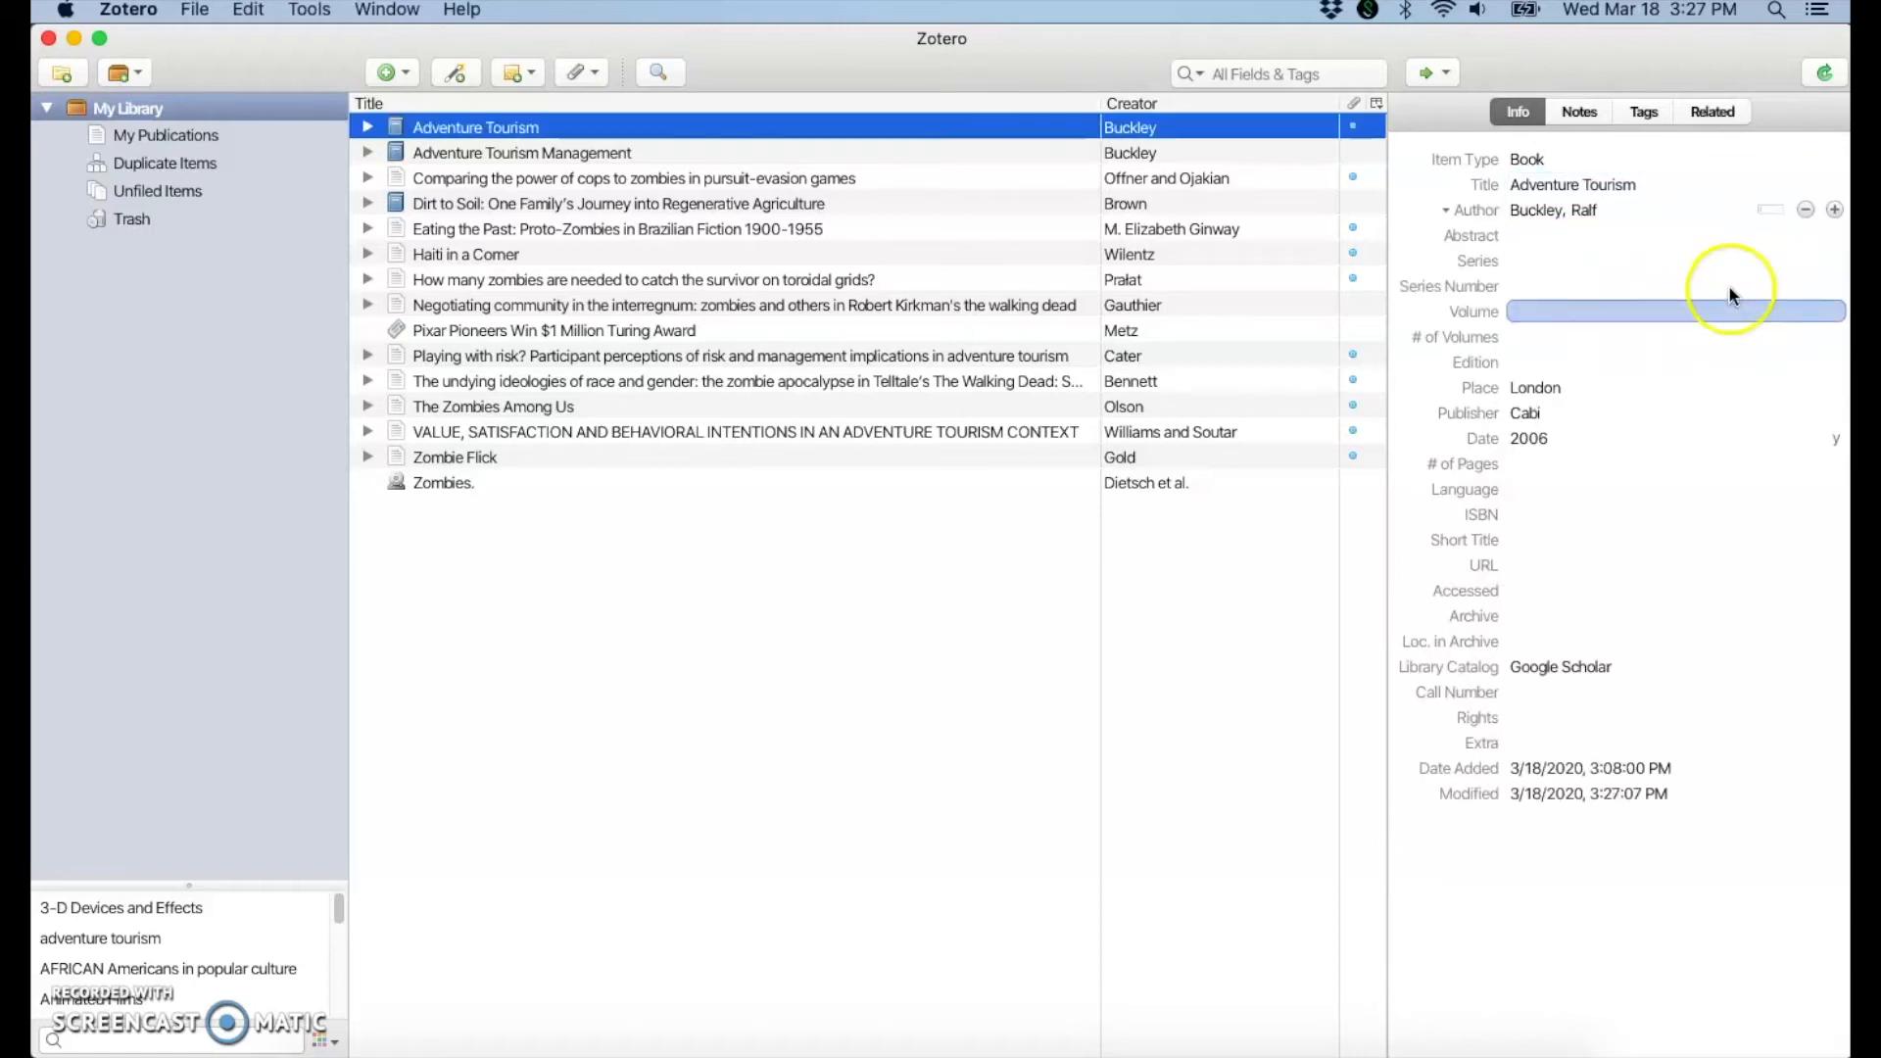
left_click(1587, 212)
key("Return")
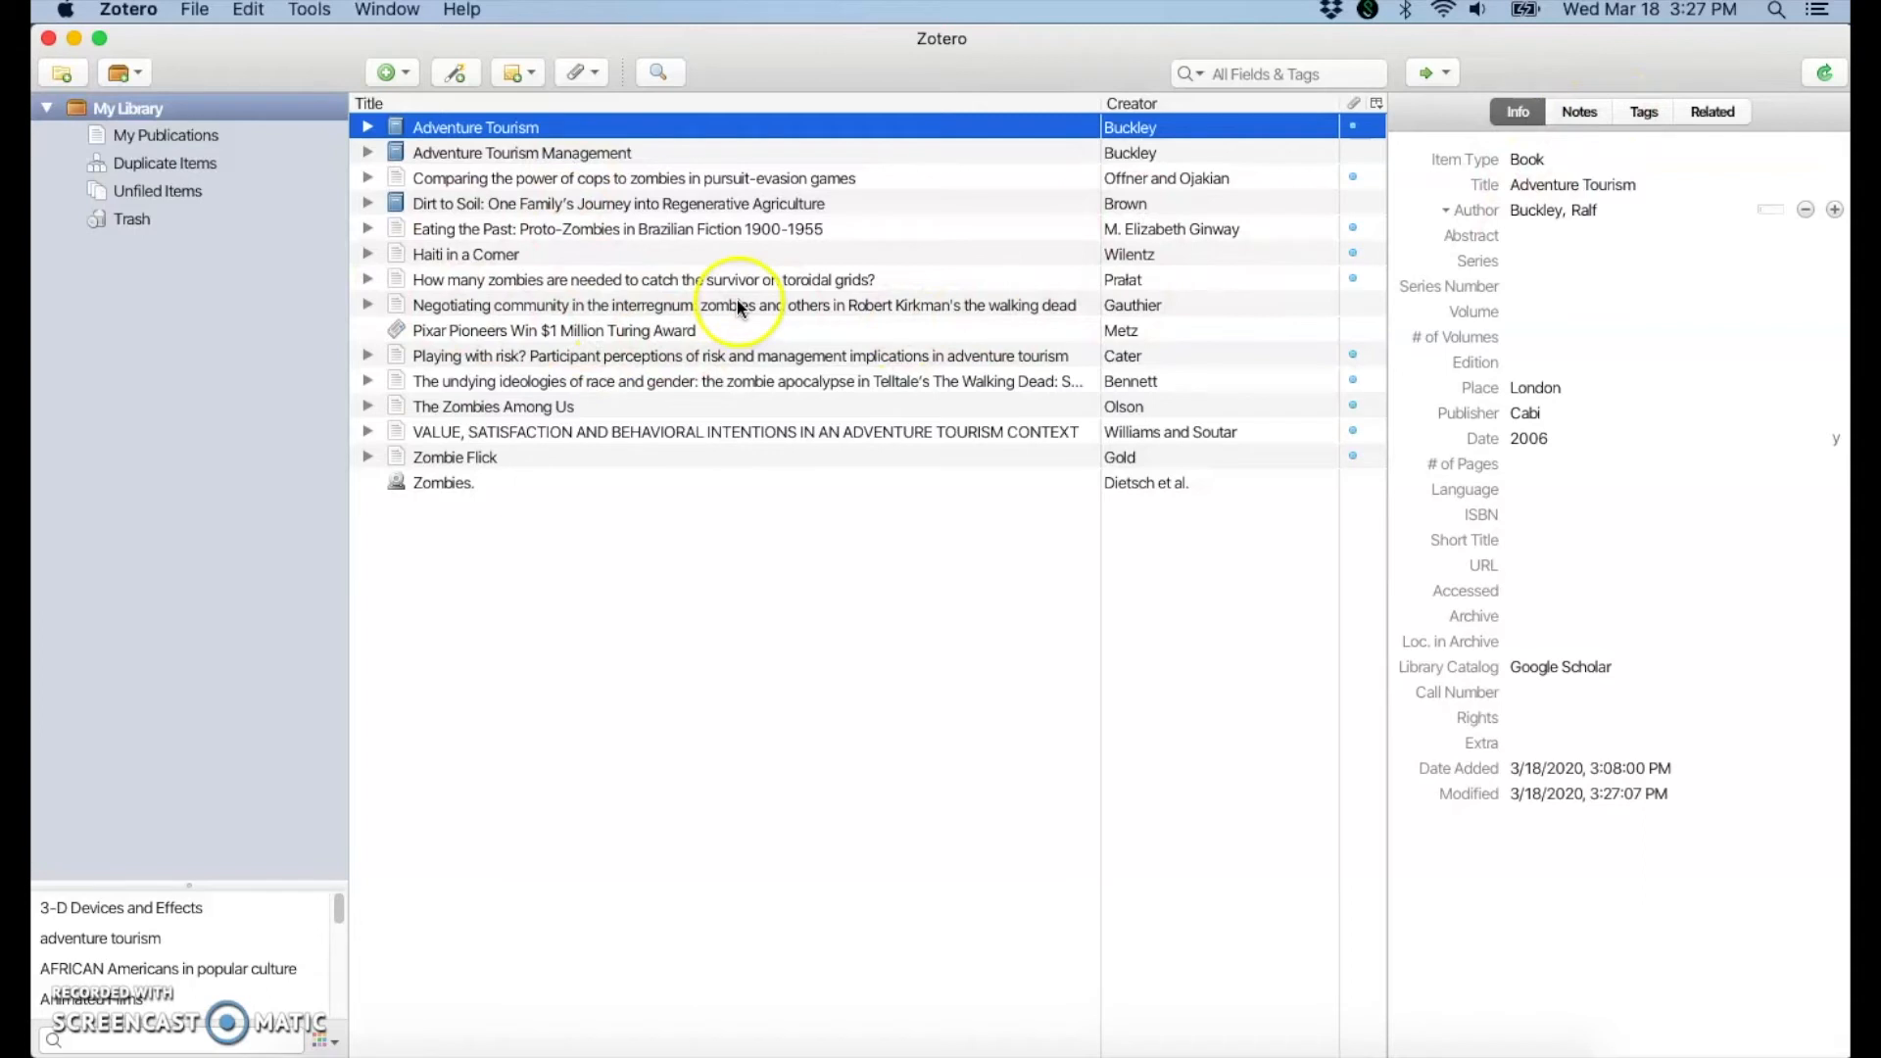
Create a new collection named "Adventure Tourism" in My Library.
left_click(60, 74)
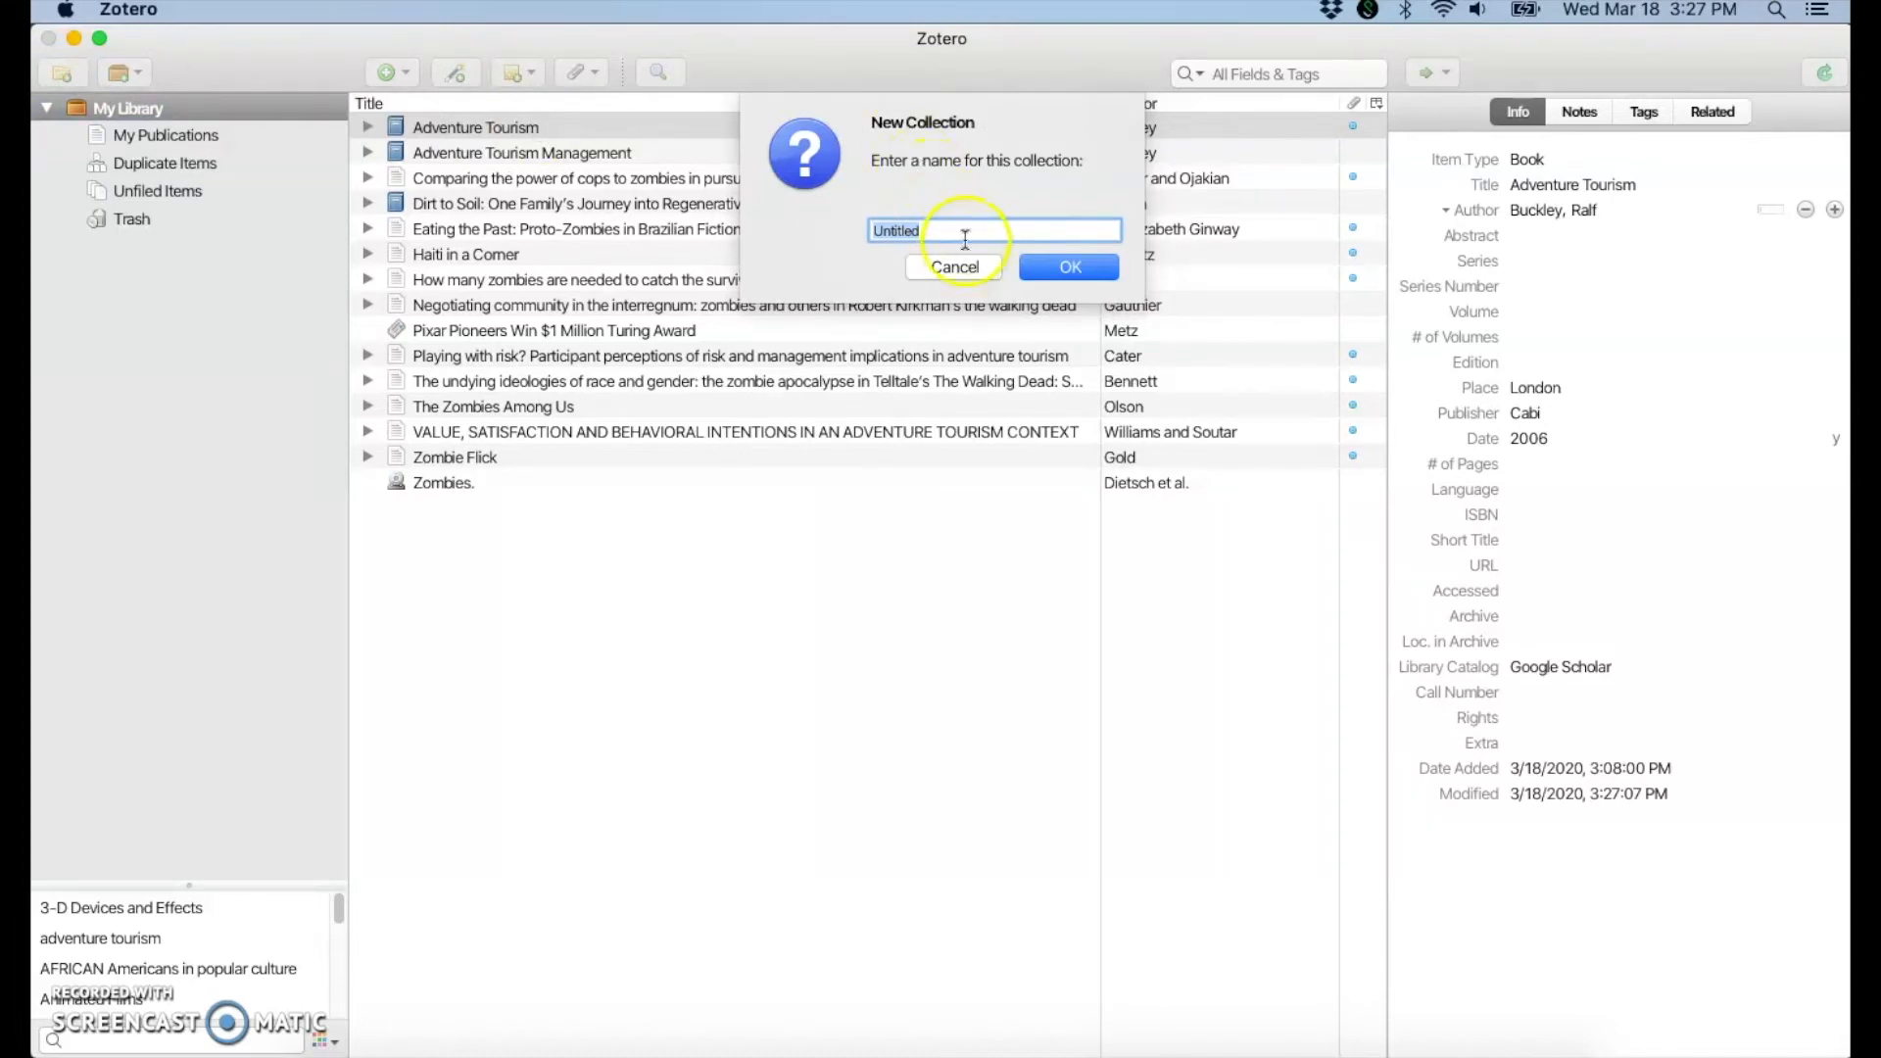
type("Adventure Tourism")
left_click(1084, 266)
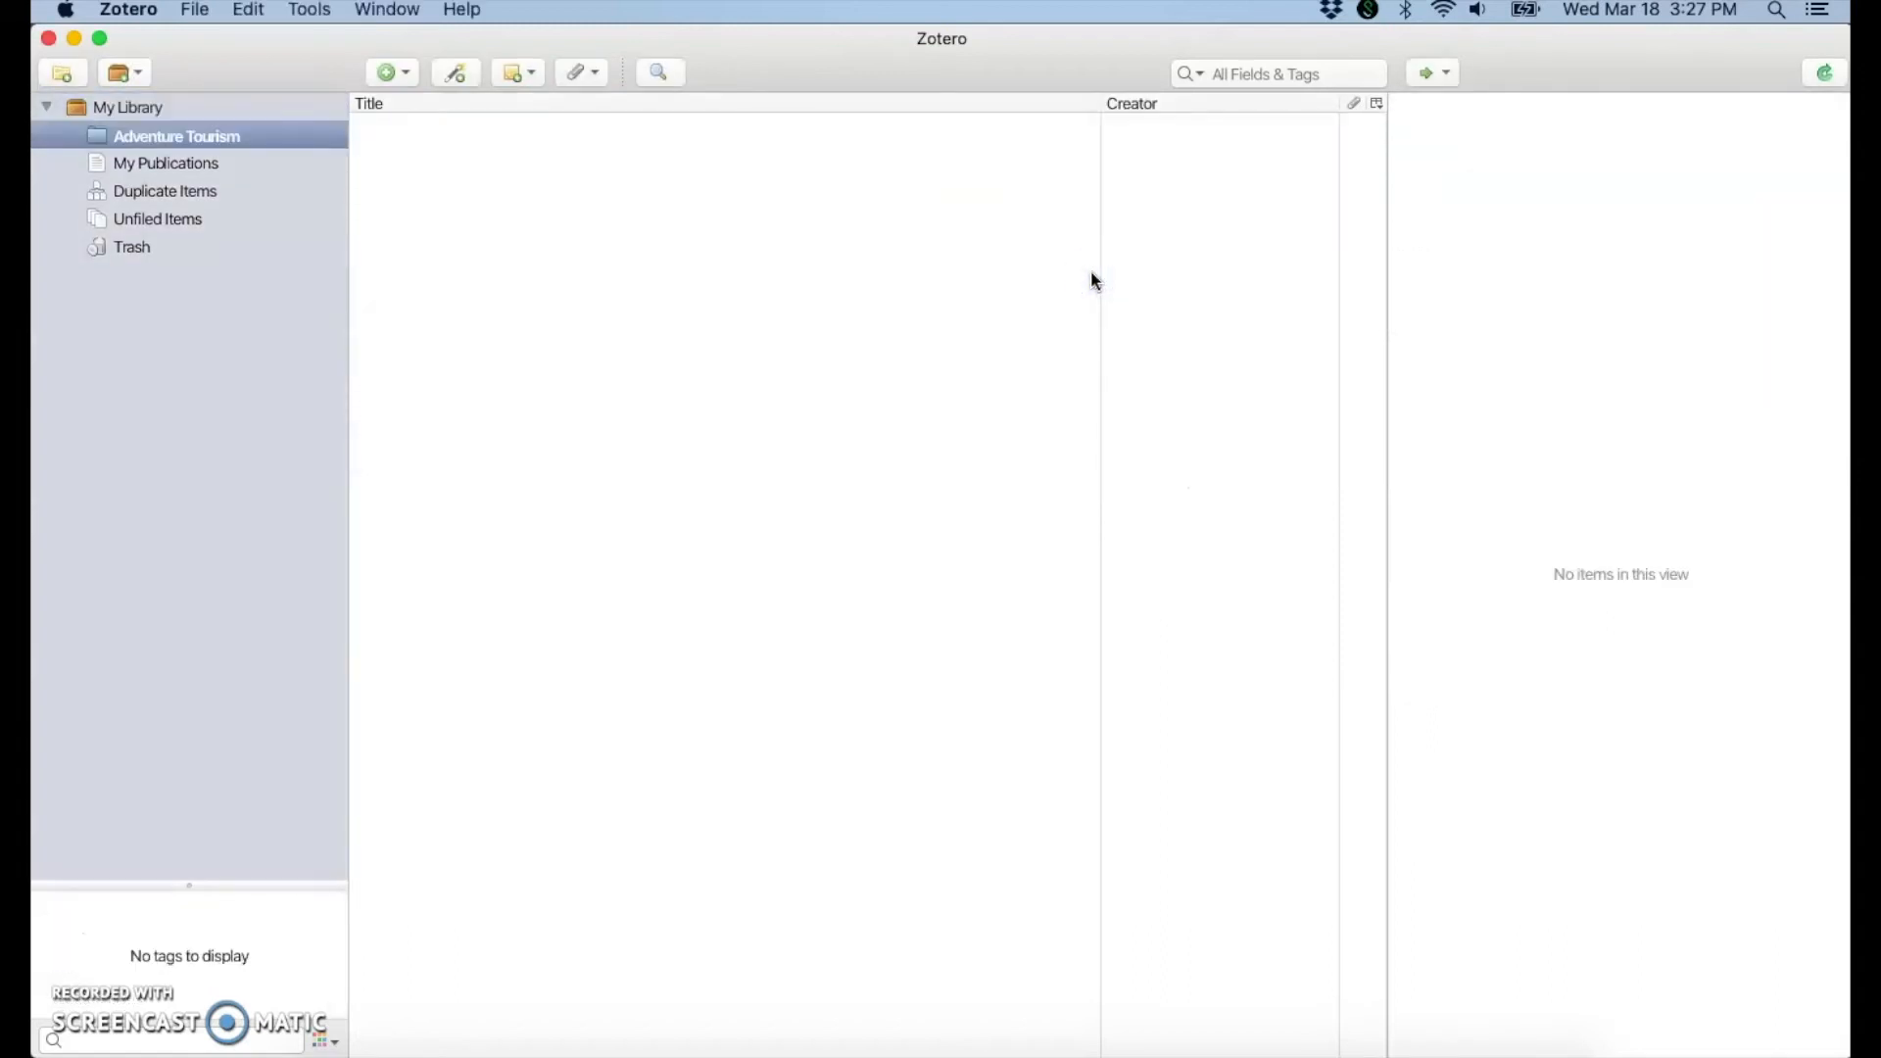
Add the books "Adventure Tourism" and "Adventure Tourism Management" from My Library to the Adventure Tourism collection.
left_click(206, 110)
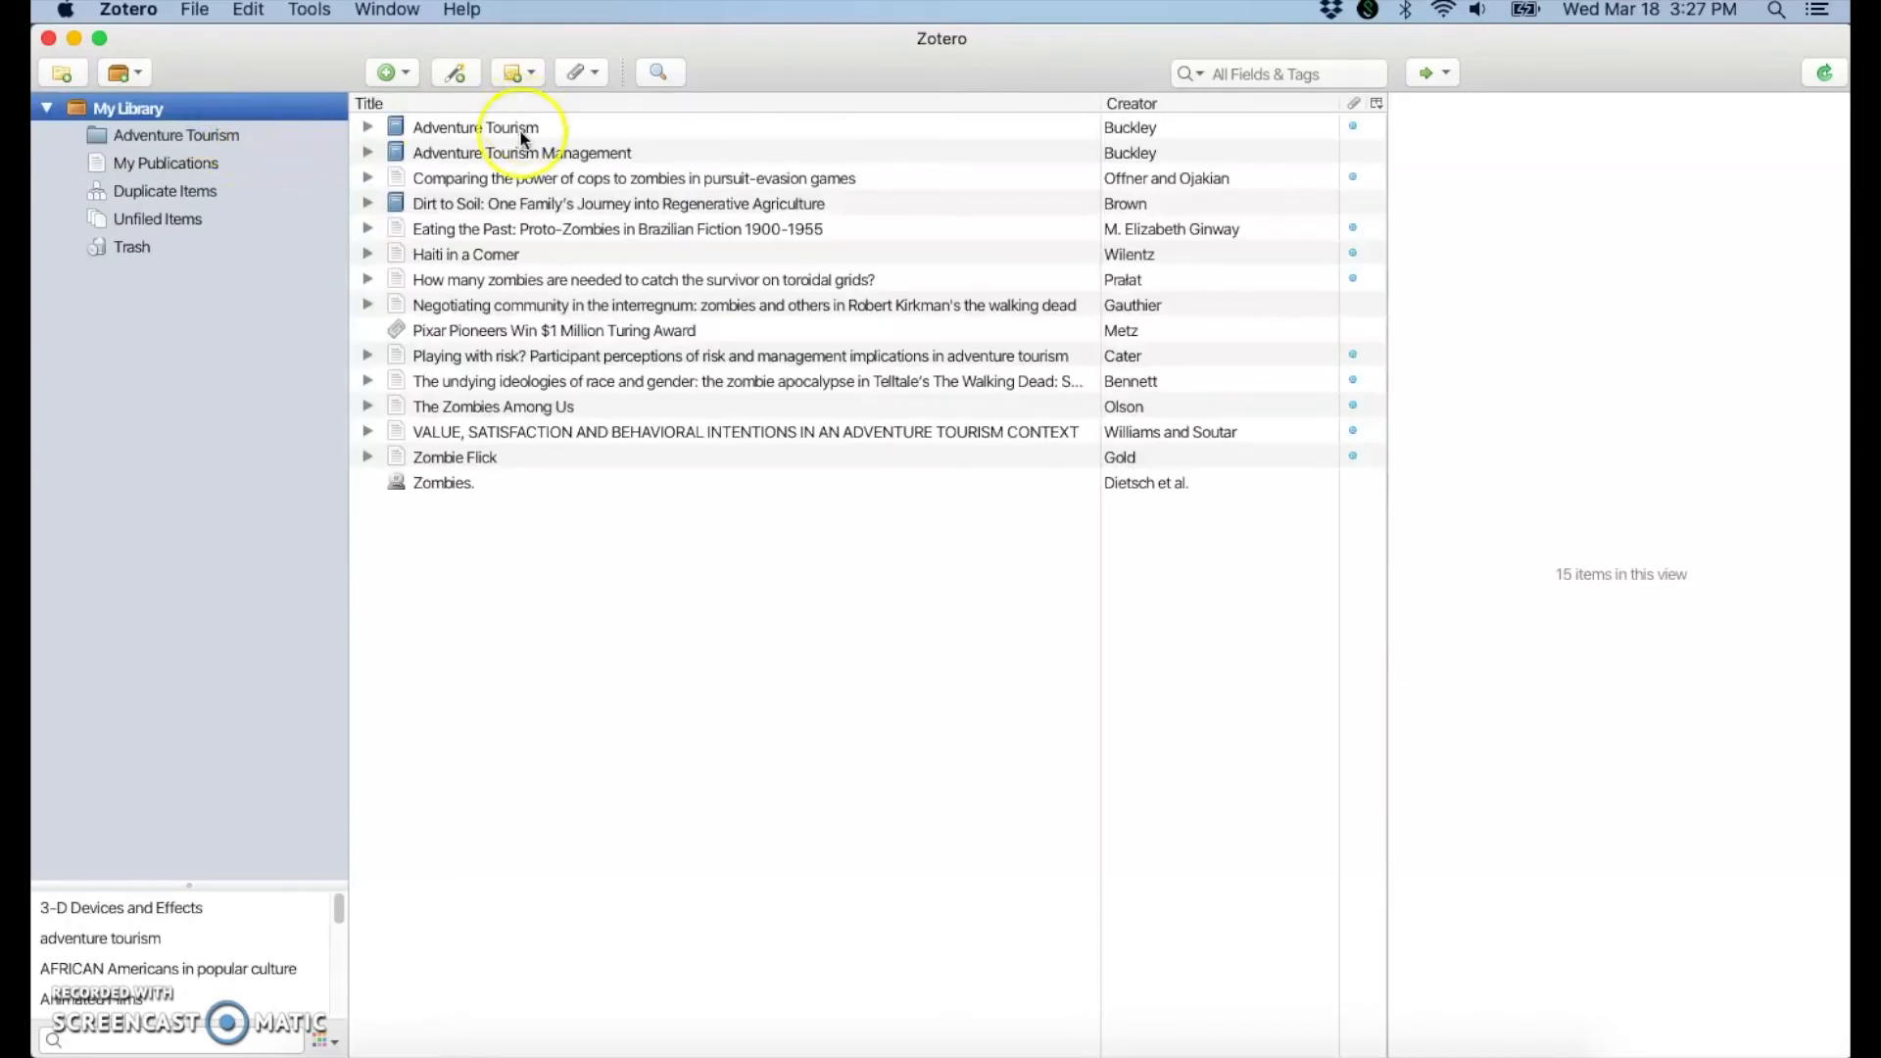
left_click_drag(512, 130, 221, 136)
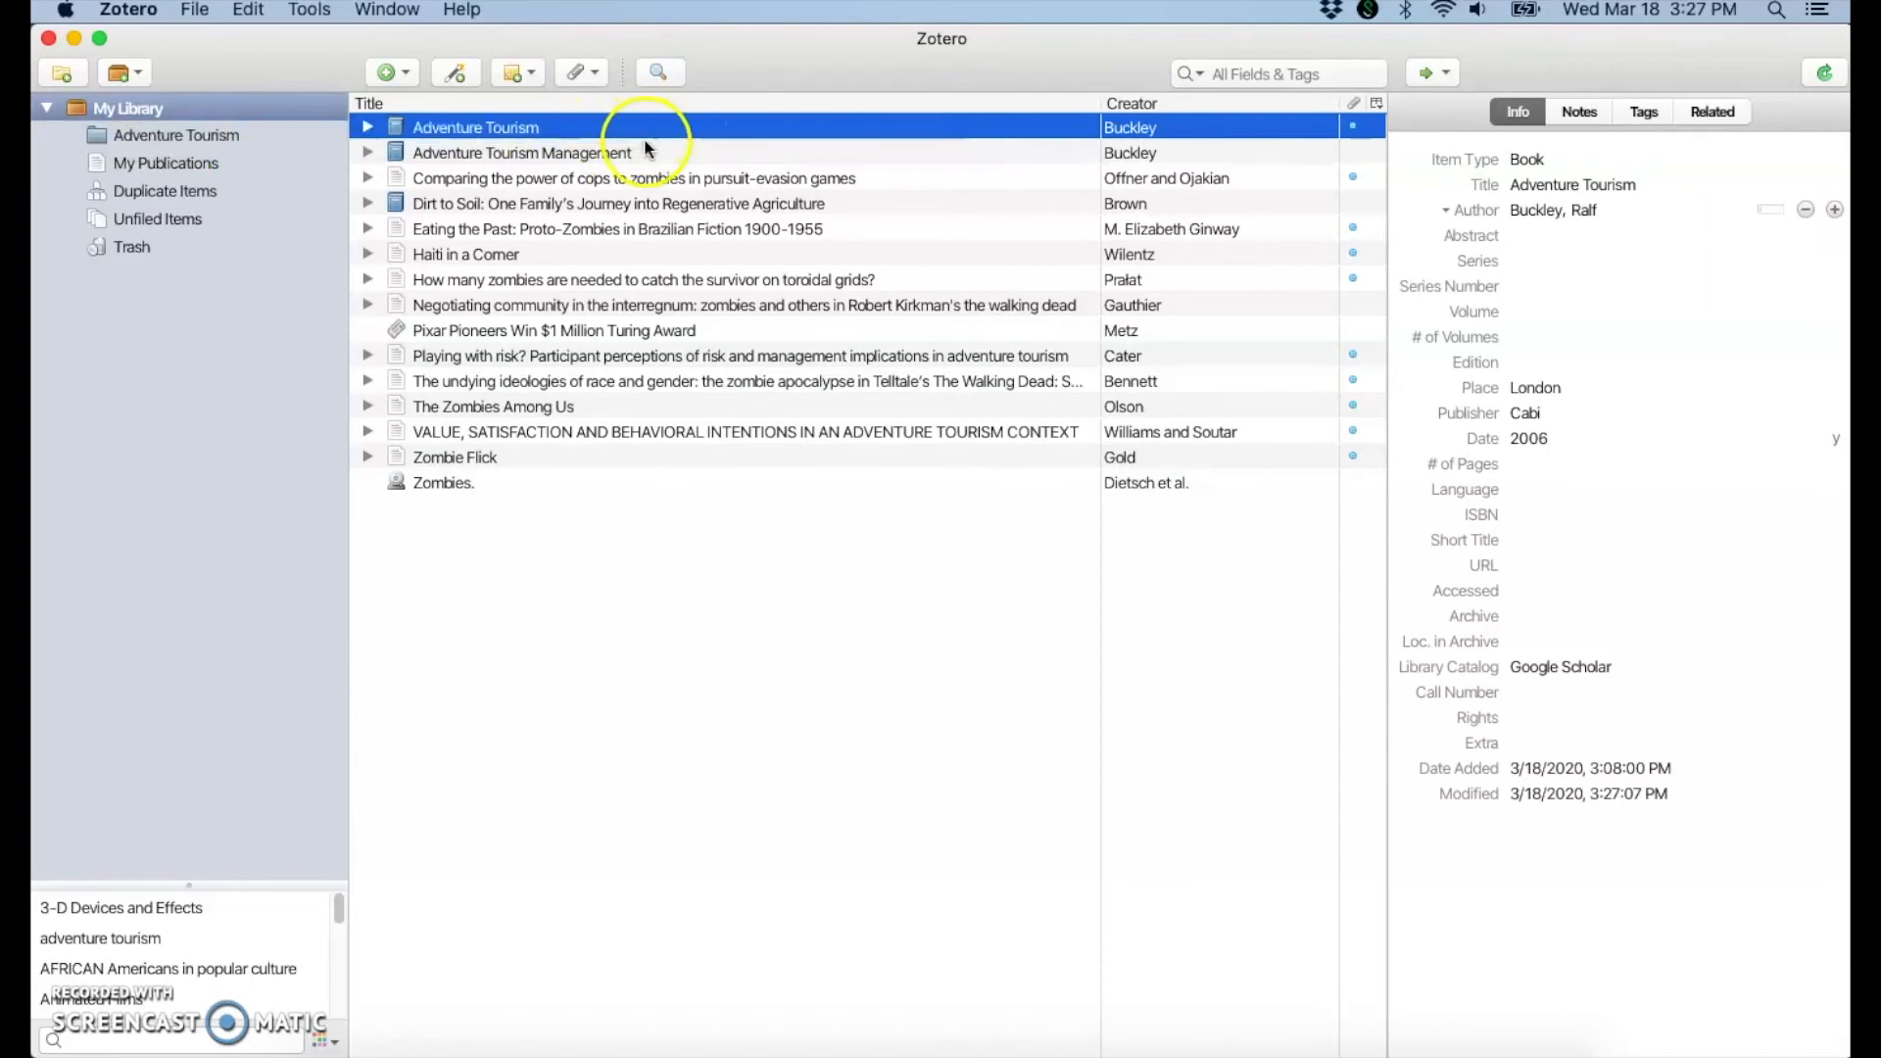
left_click_drag(629, 152, 221, 136)
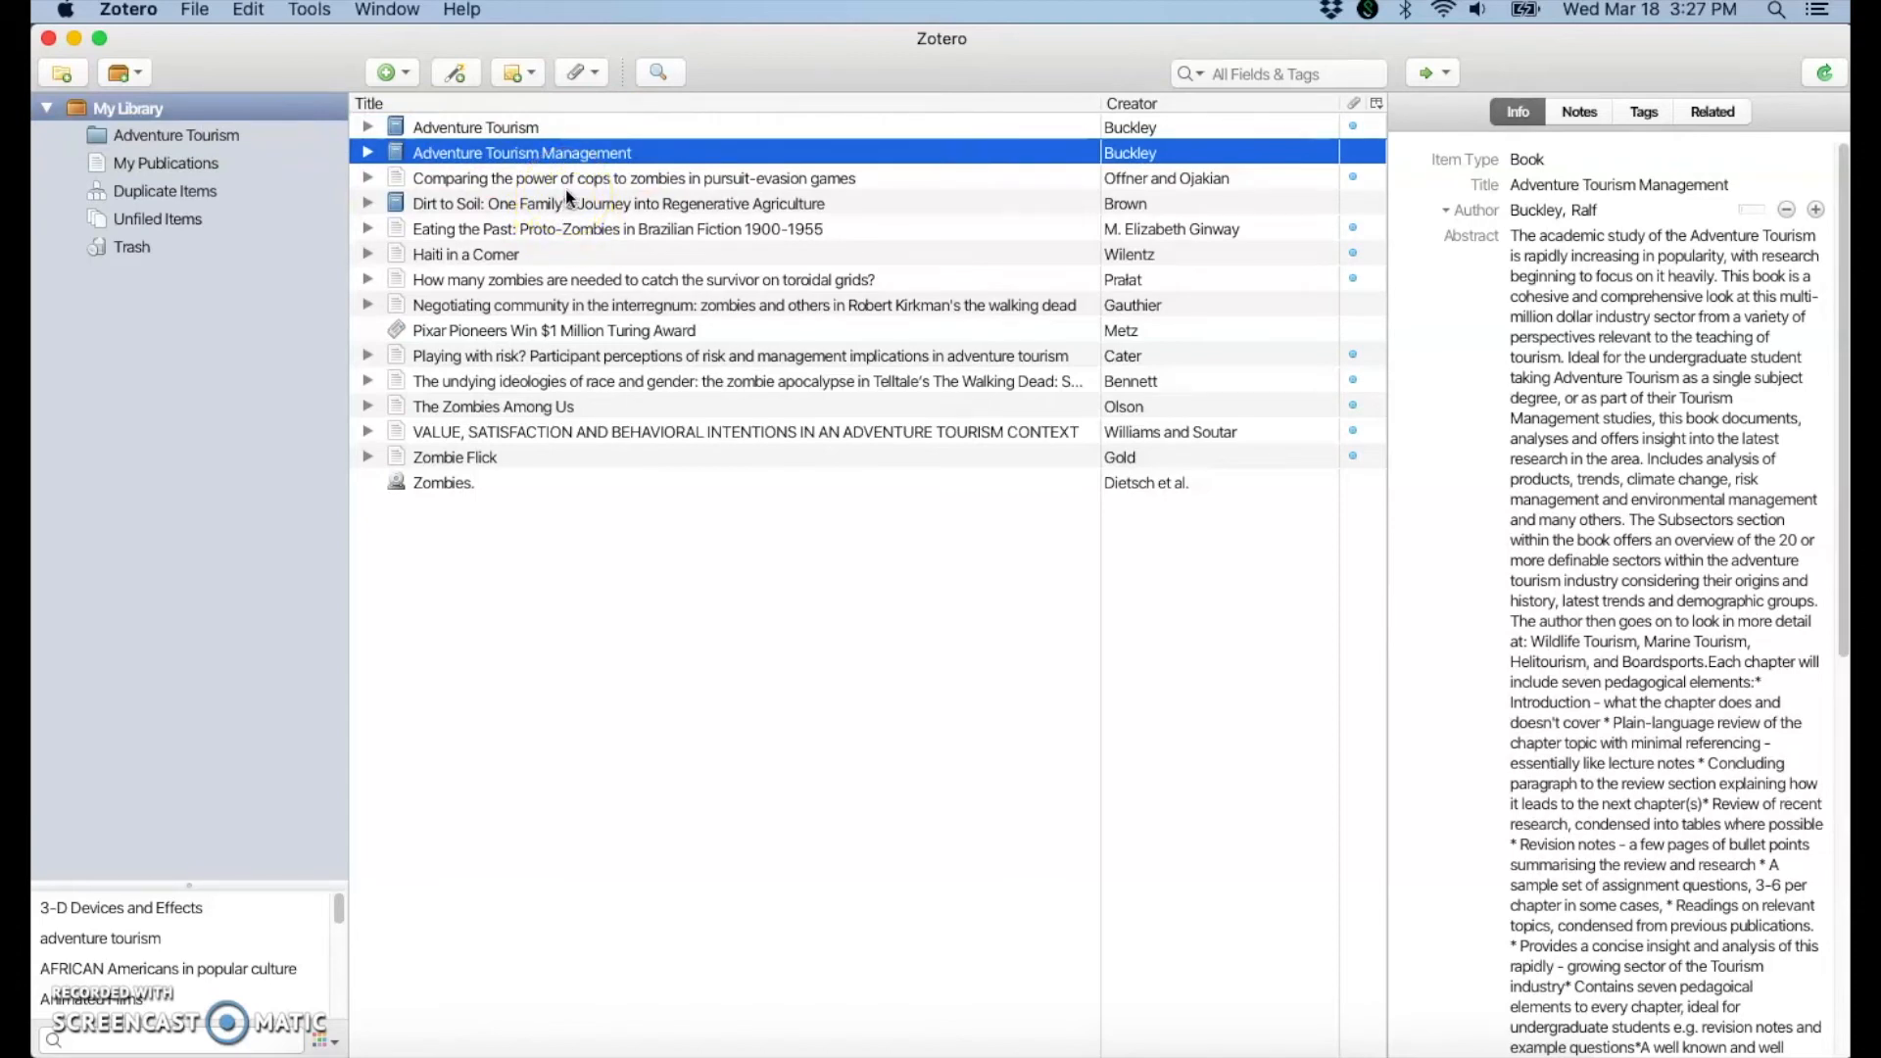
Create a second collection named "Zombies" directly under My Library.
left_click(121, 110)
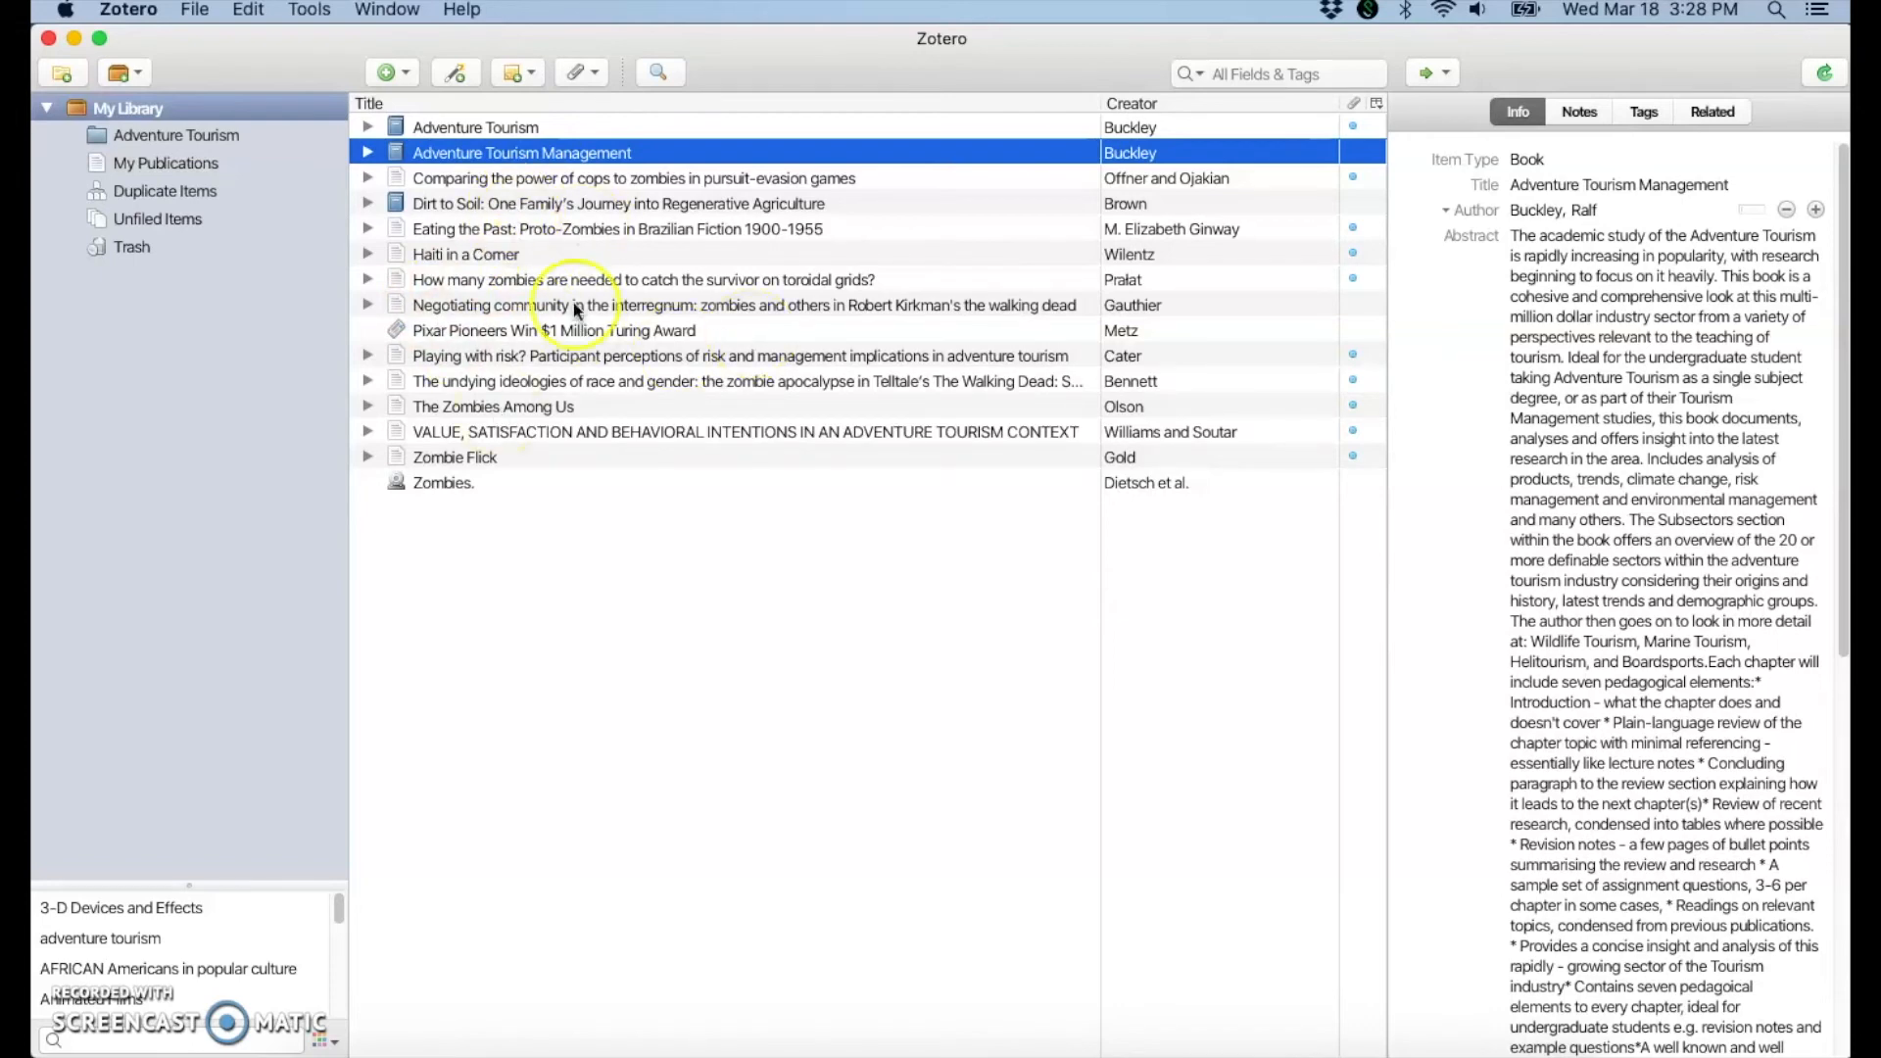
left_click(58, 72)
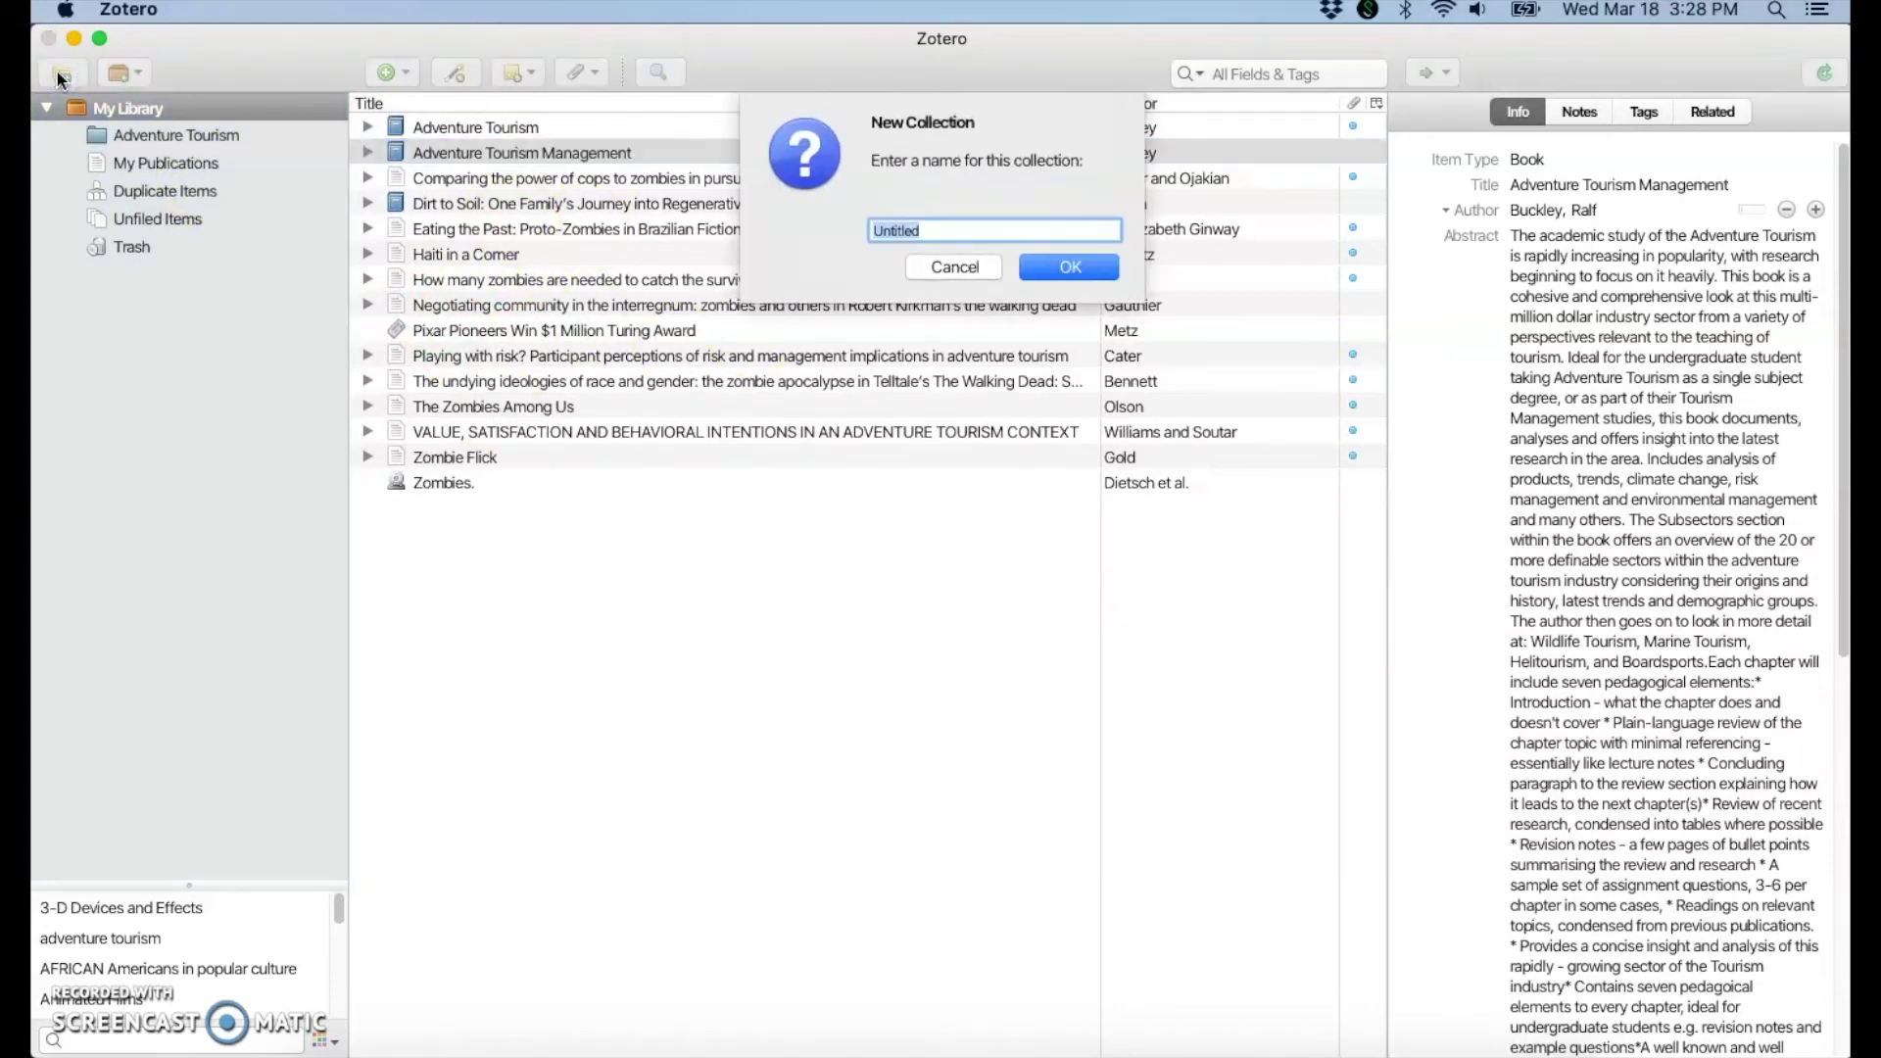
type("Zombies")
left_click(1053, 267)
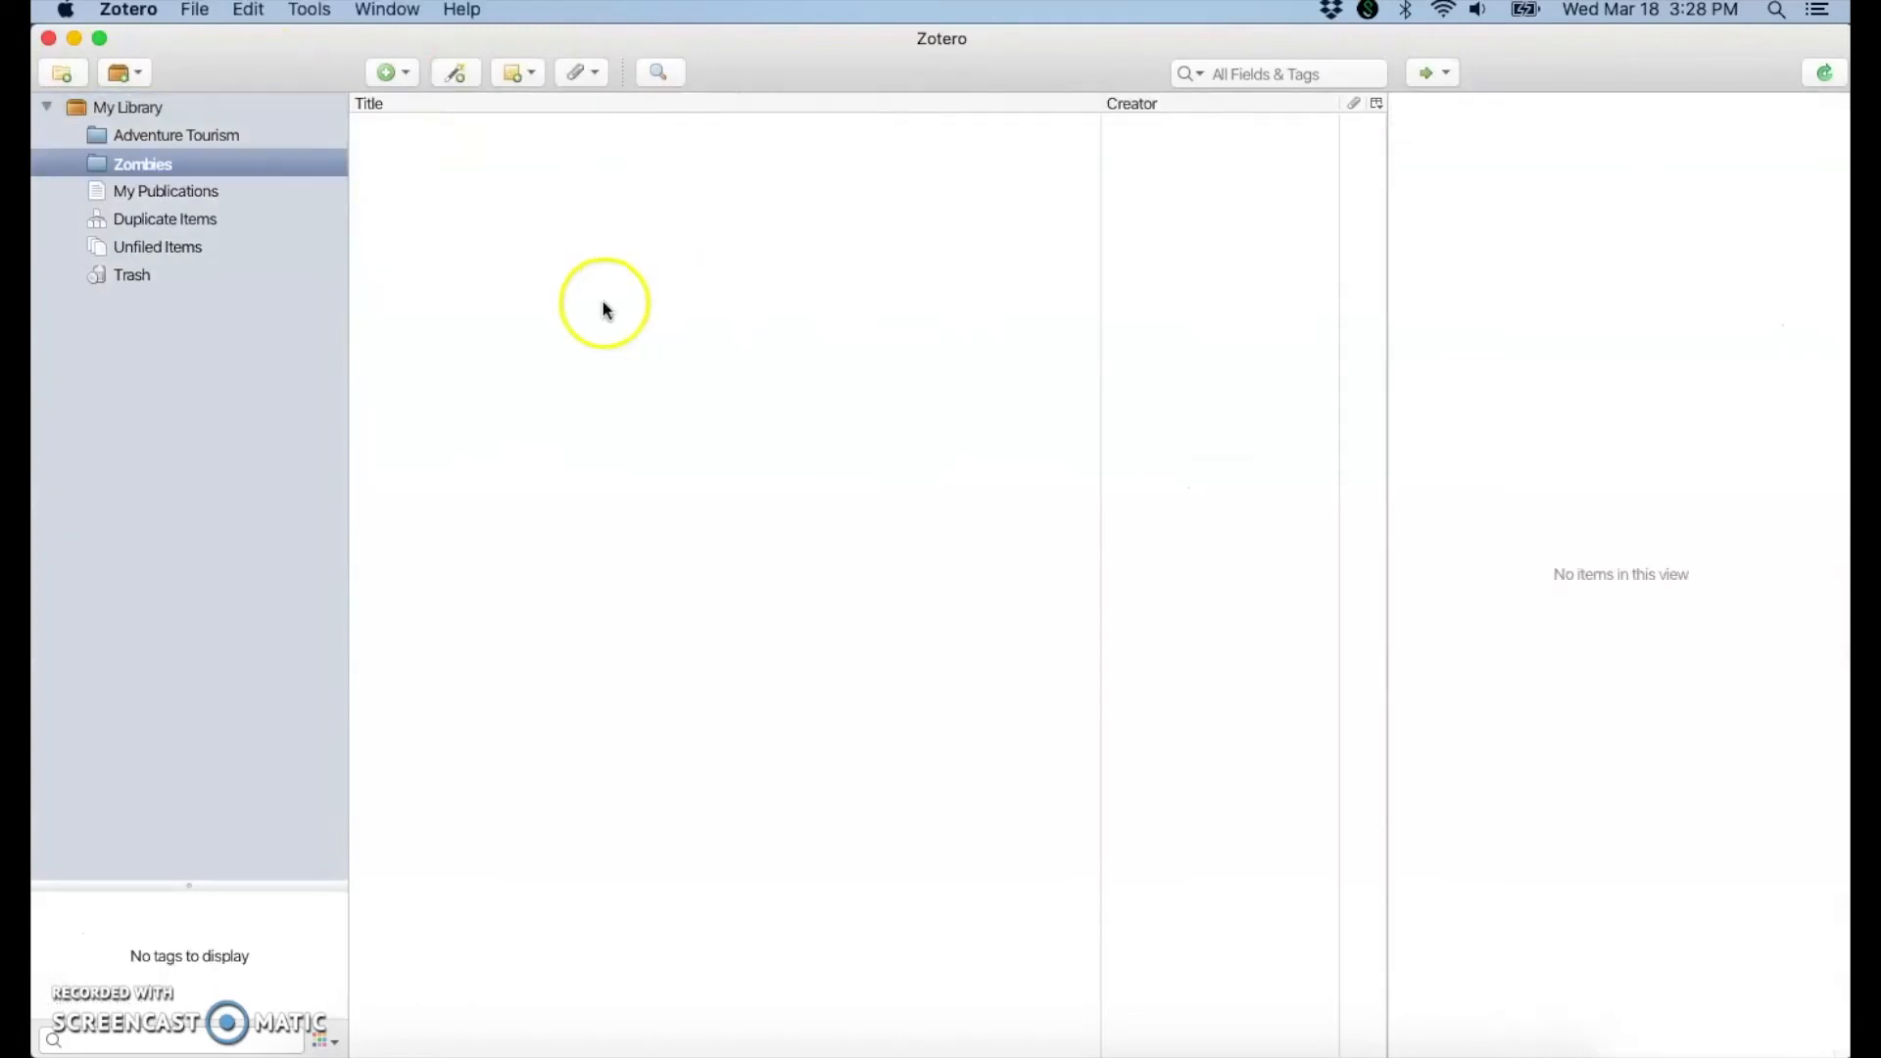
Add "Eating the Past: Proto-Zombies in Brazilian Fiction 1900-1955" and "Haiti in a Corner" to the Zombies collection, and view the Adventure Tourism collection.
left_click(128, 107)
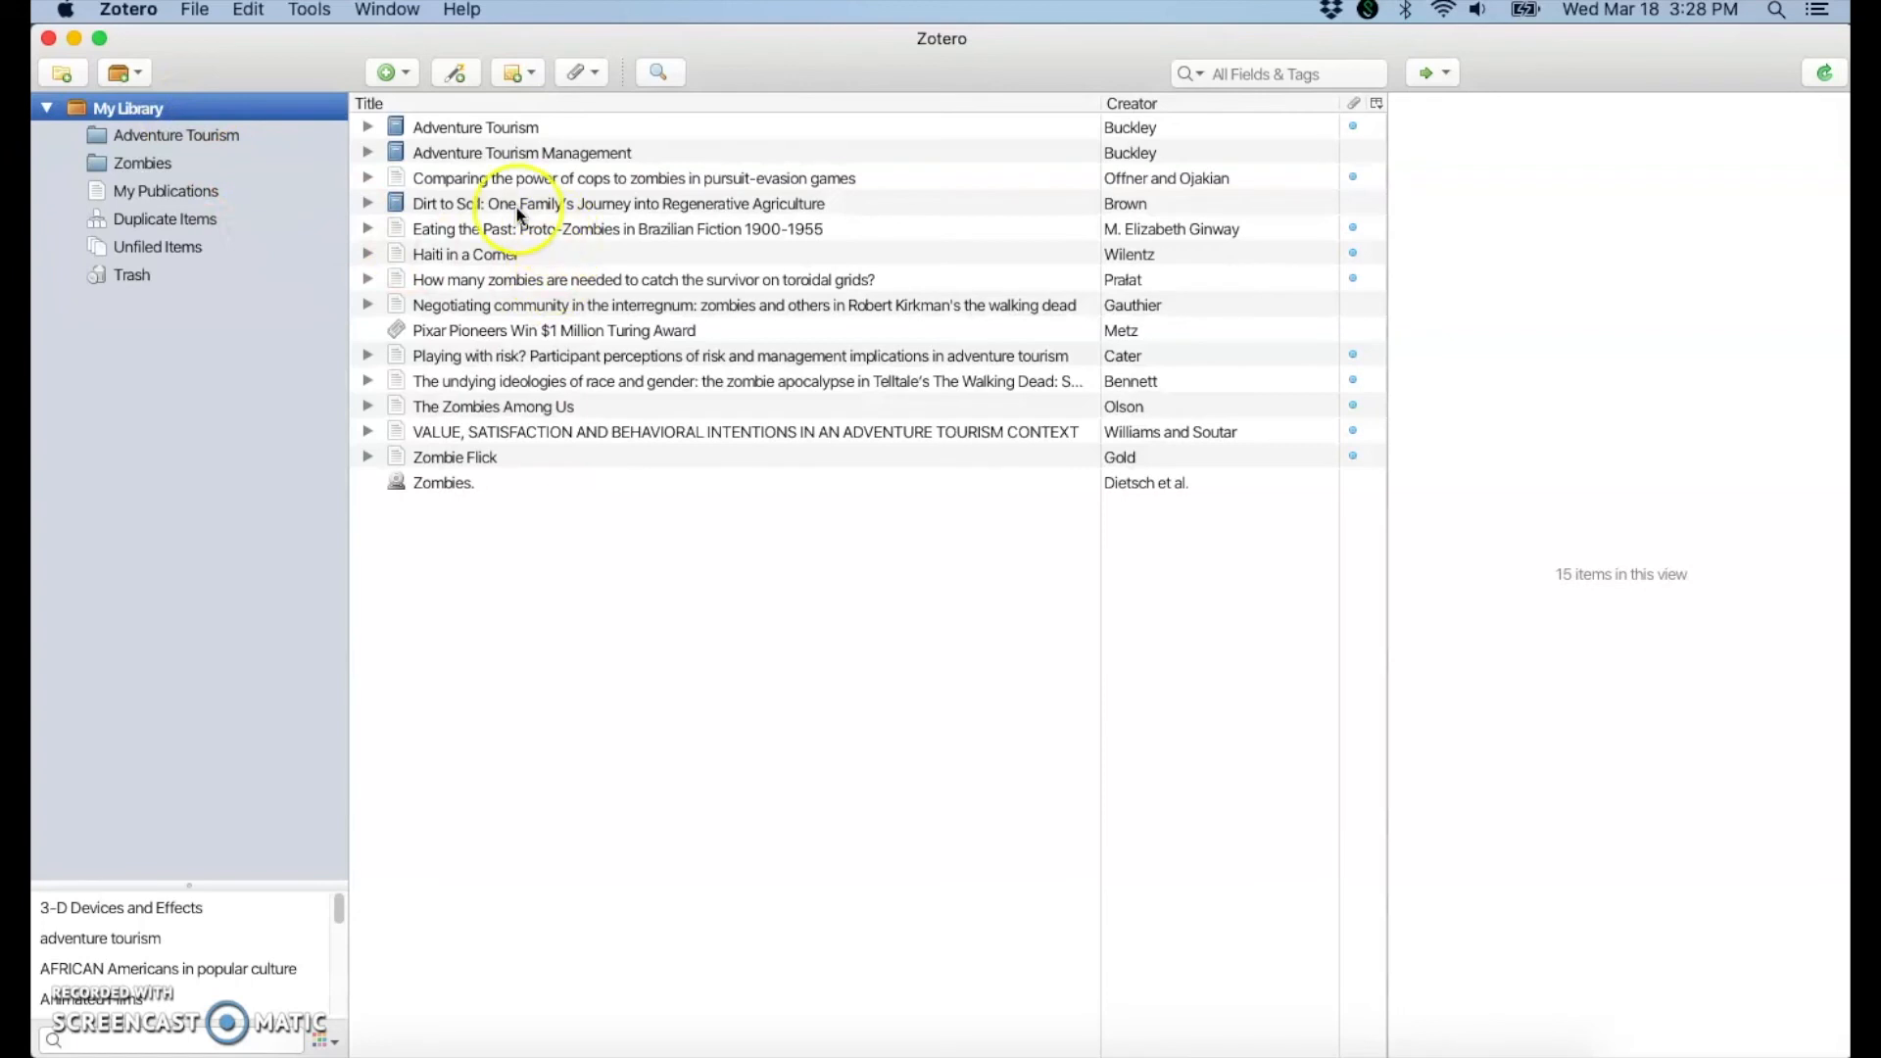
left_click_drag(531, 227, 154, 162)
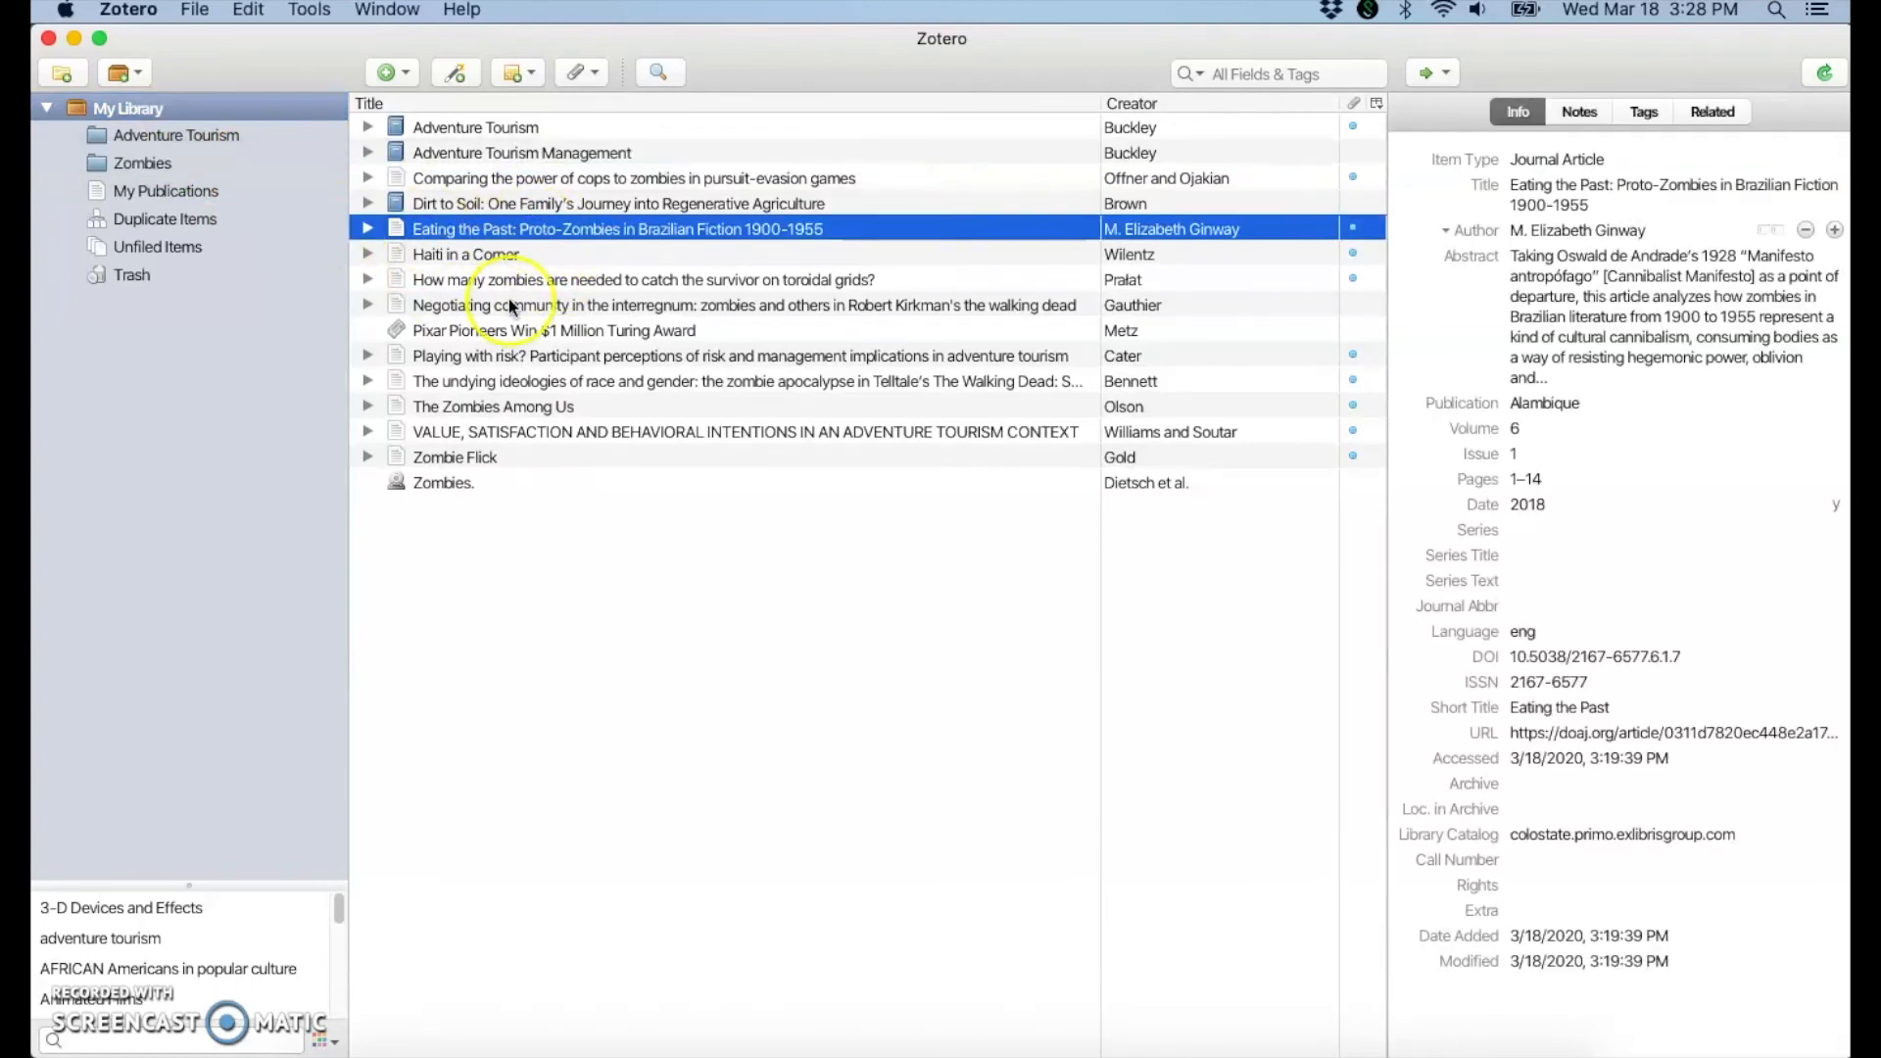
left_click_drag(504, 255, 181, 167)
left_click(203, 142)
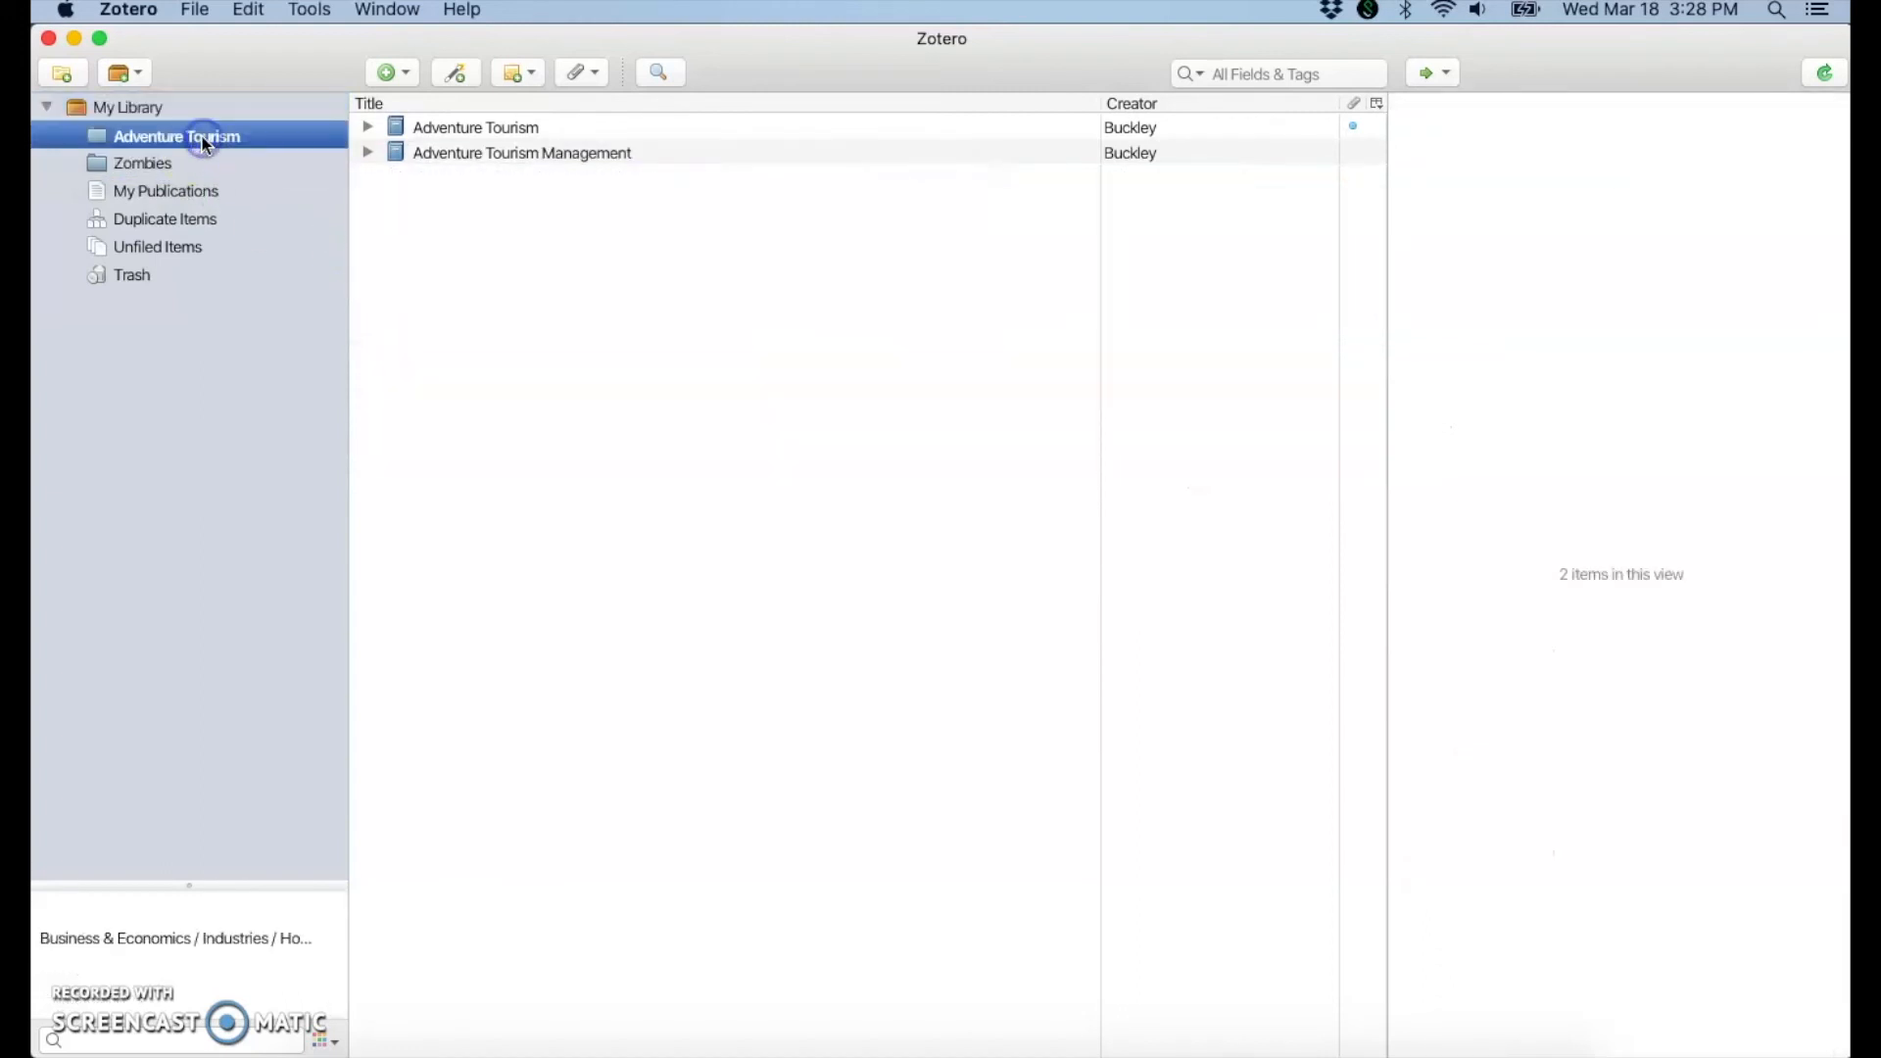
View the contents of the Zombies collection, and return to the full My Library list.
left_click(199, 167)
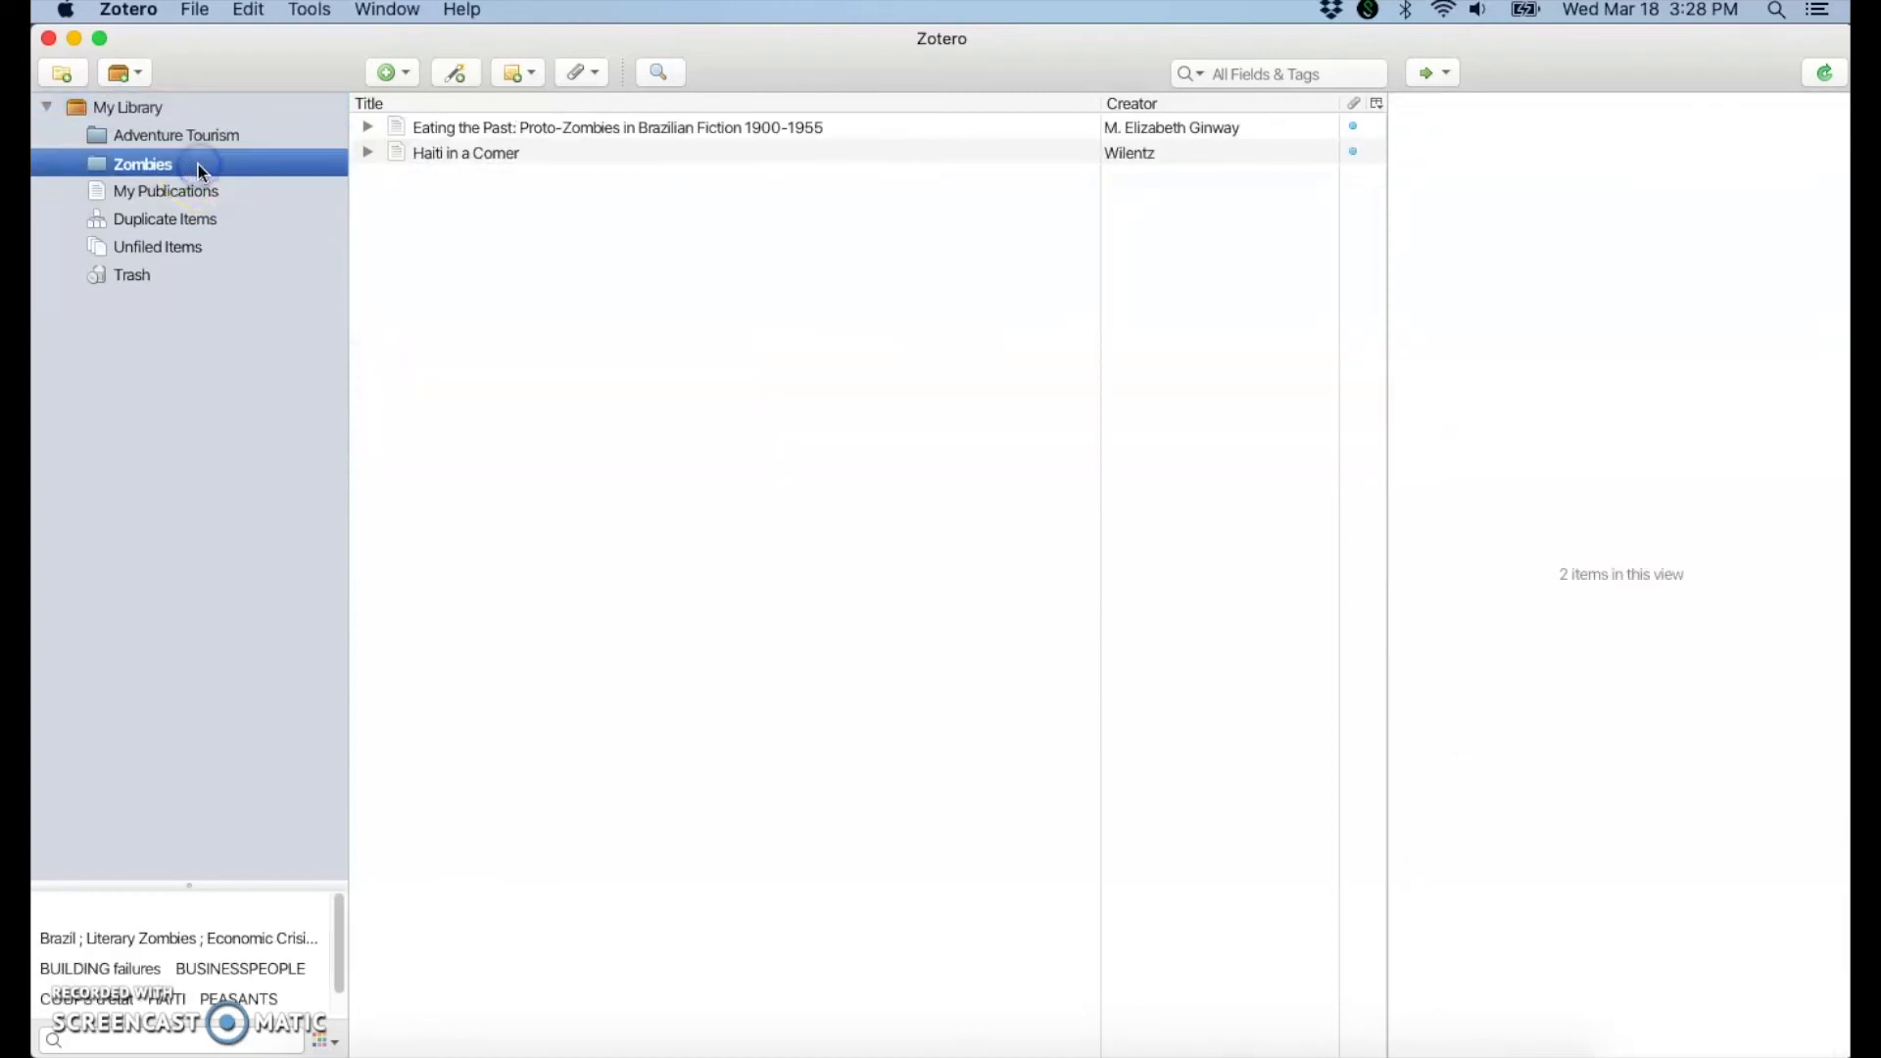
left_click(162, 112)
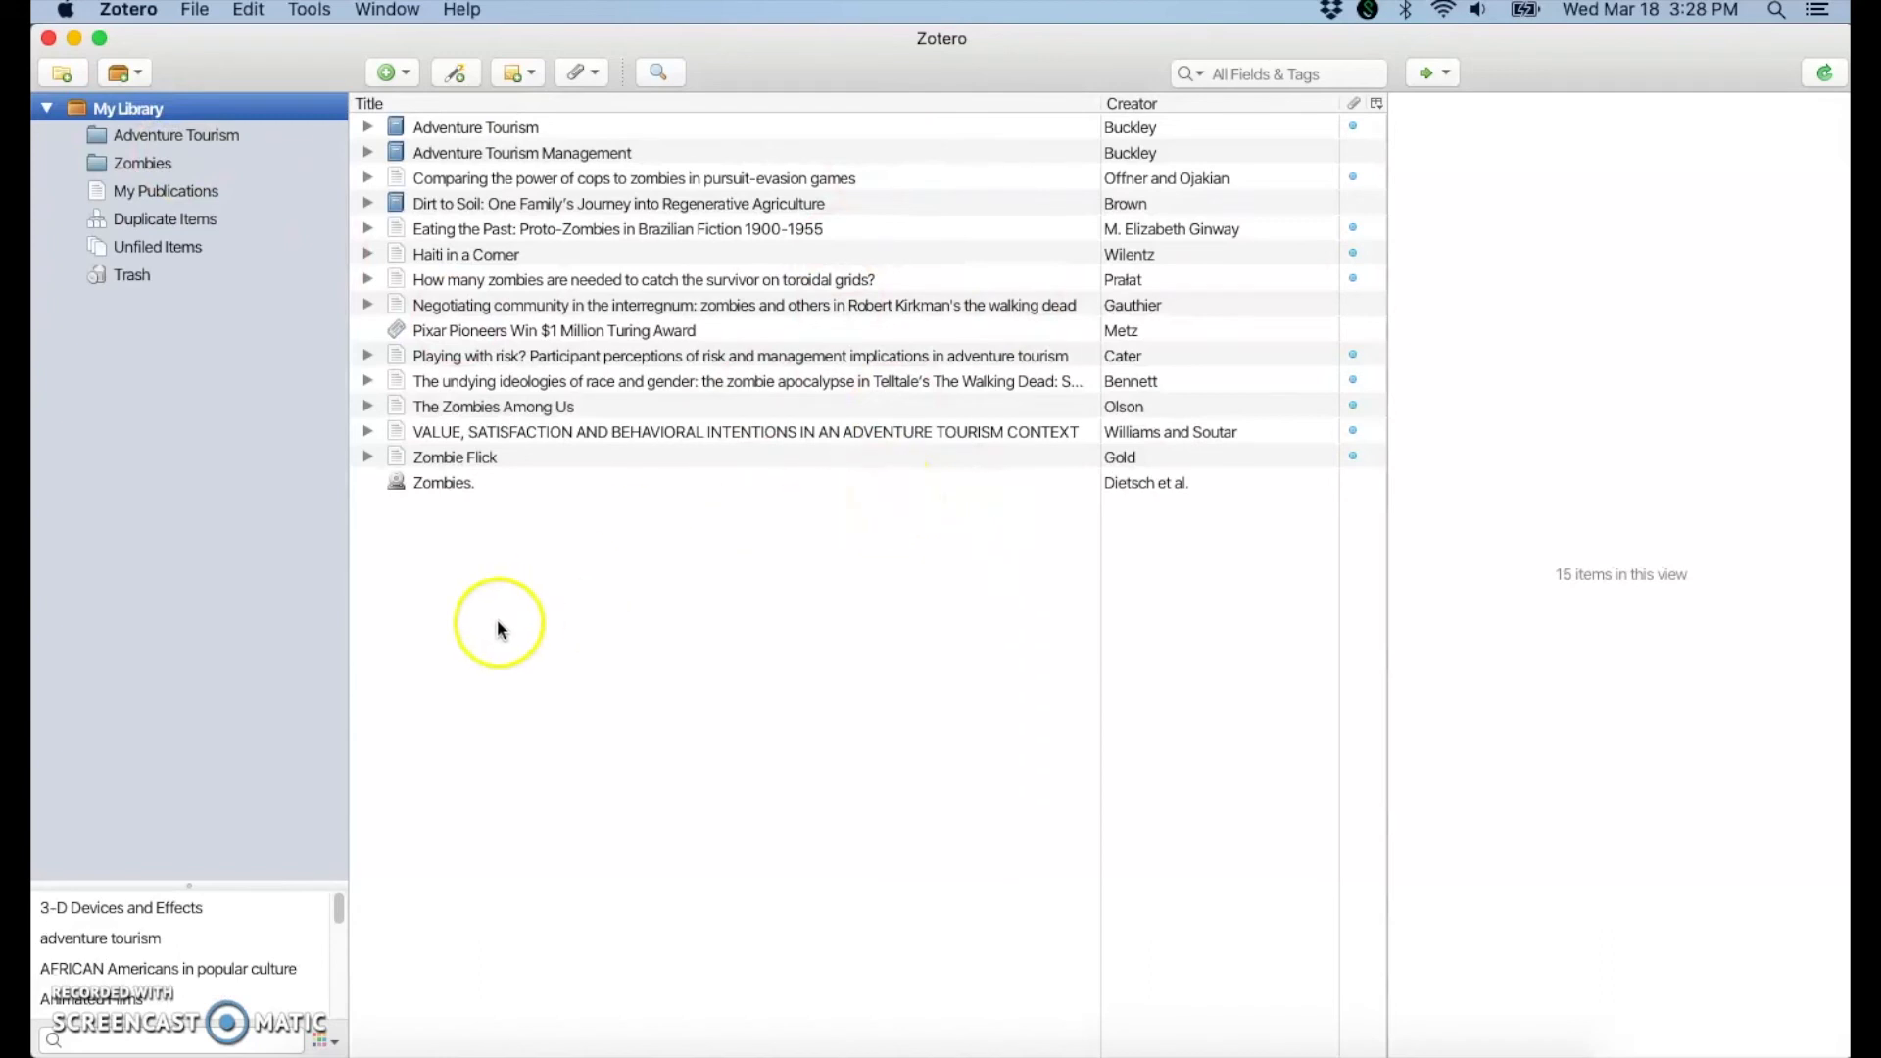
Add the tag "tourism" to the book "Adventure Tourism" in My Library.
left_click(629, 127)
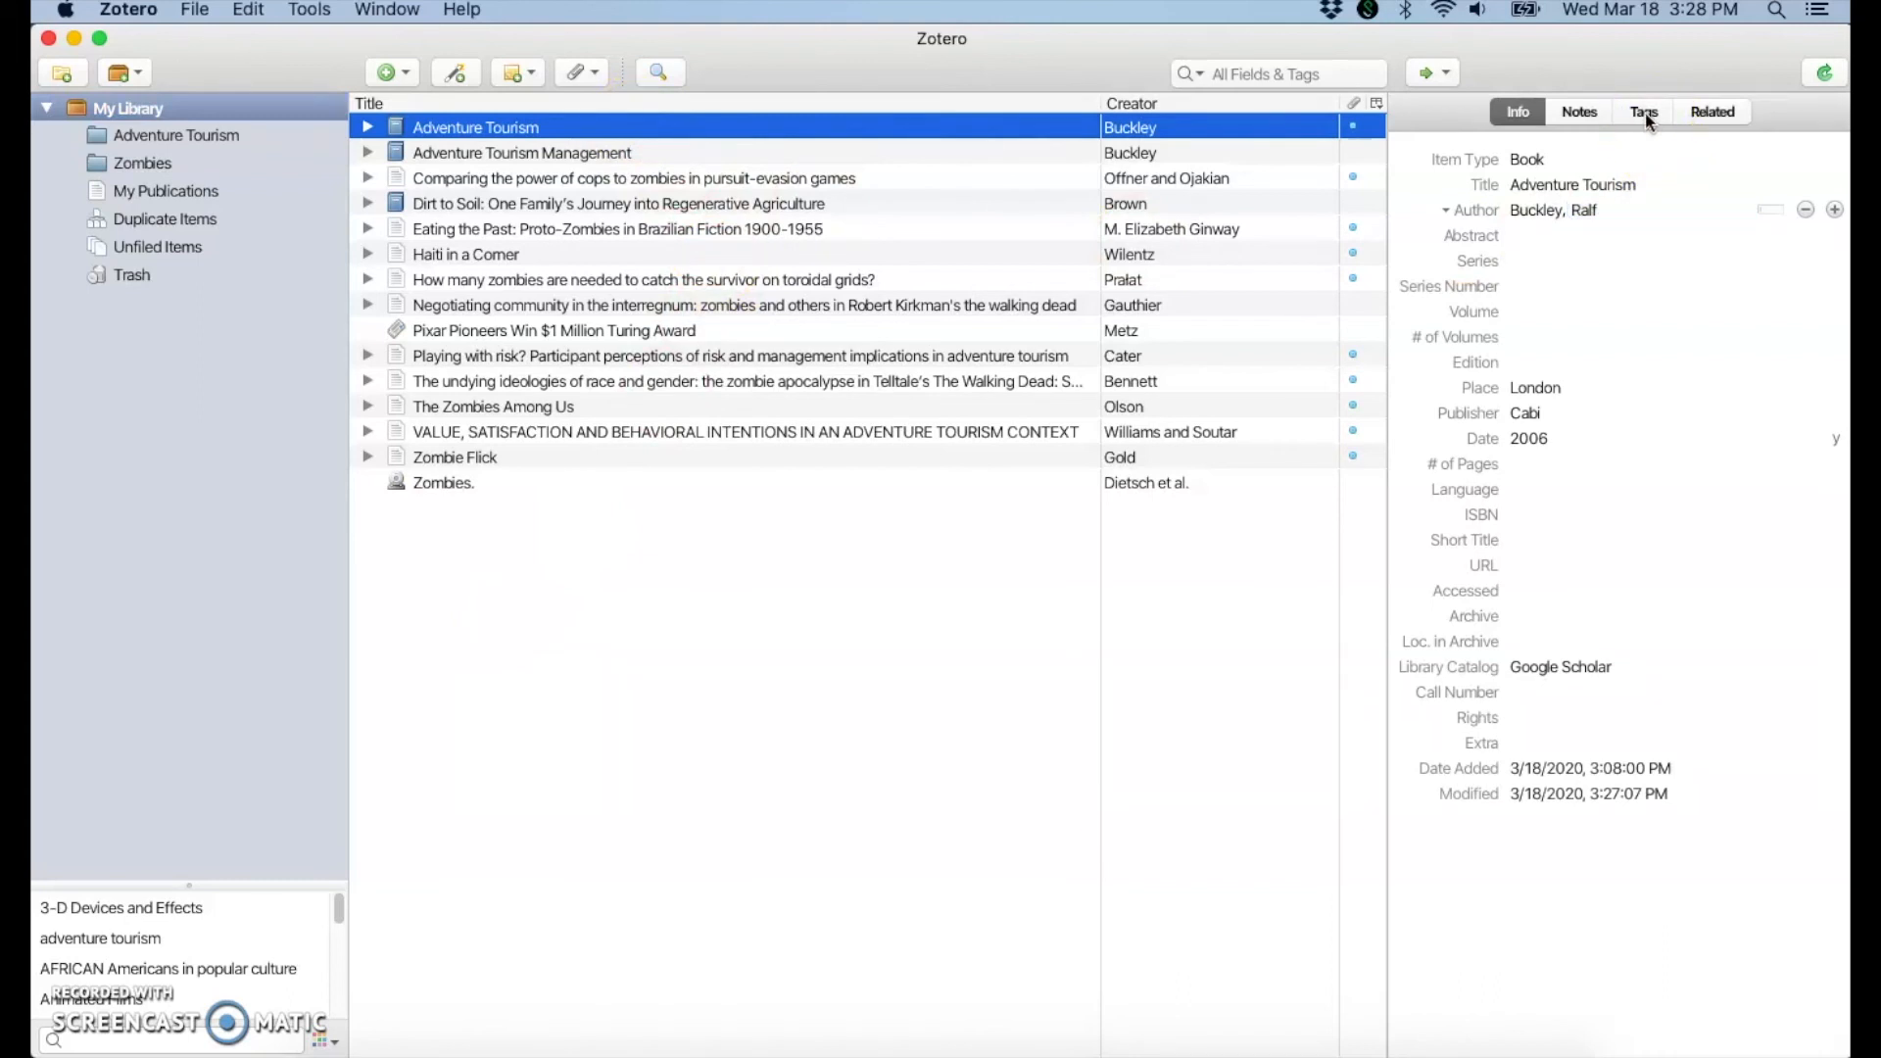
left_click(1567, 413)
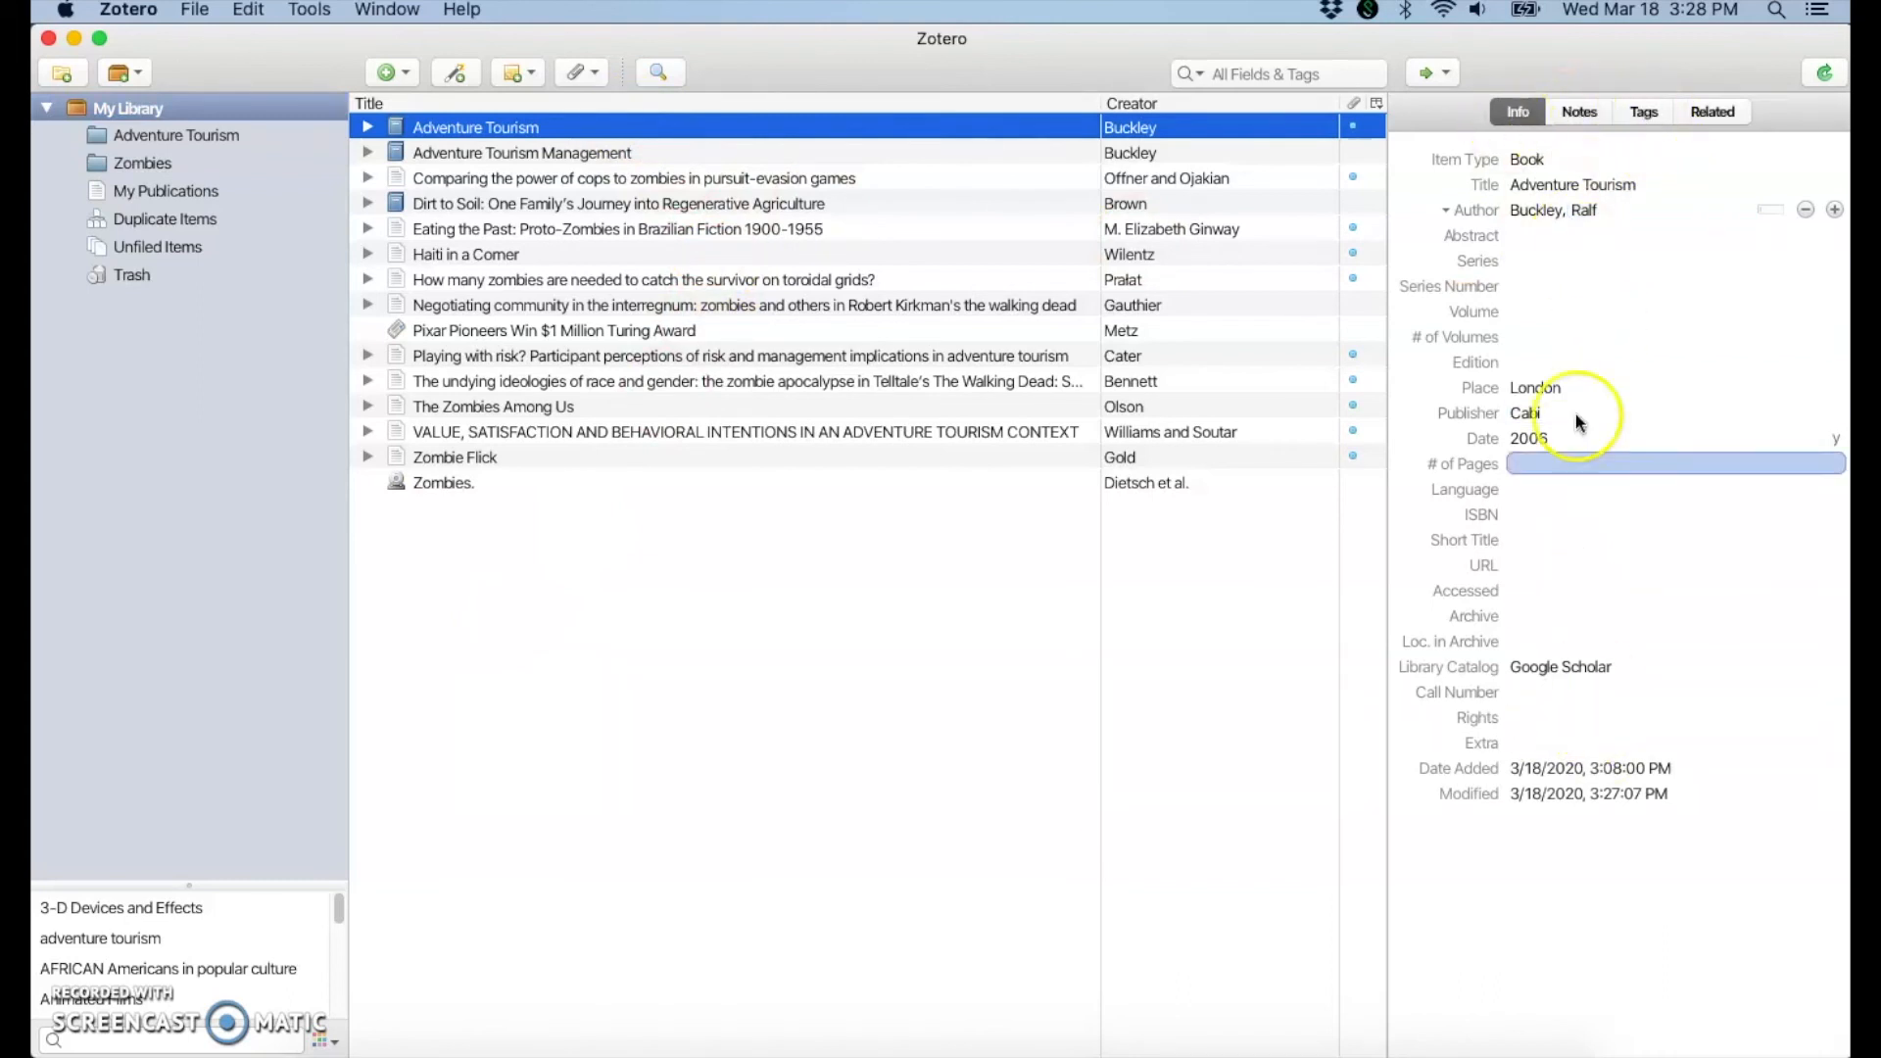
left_click(1611, 186)
left_click(1503, 119)
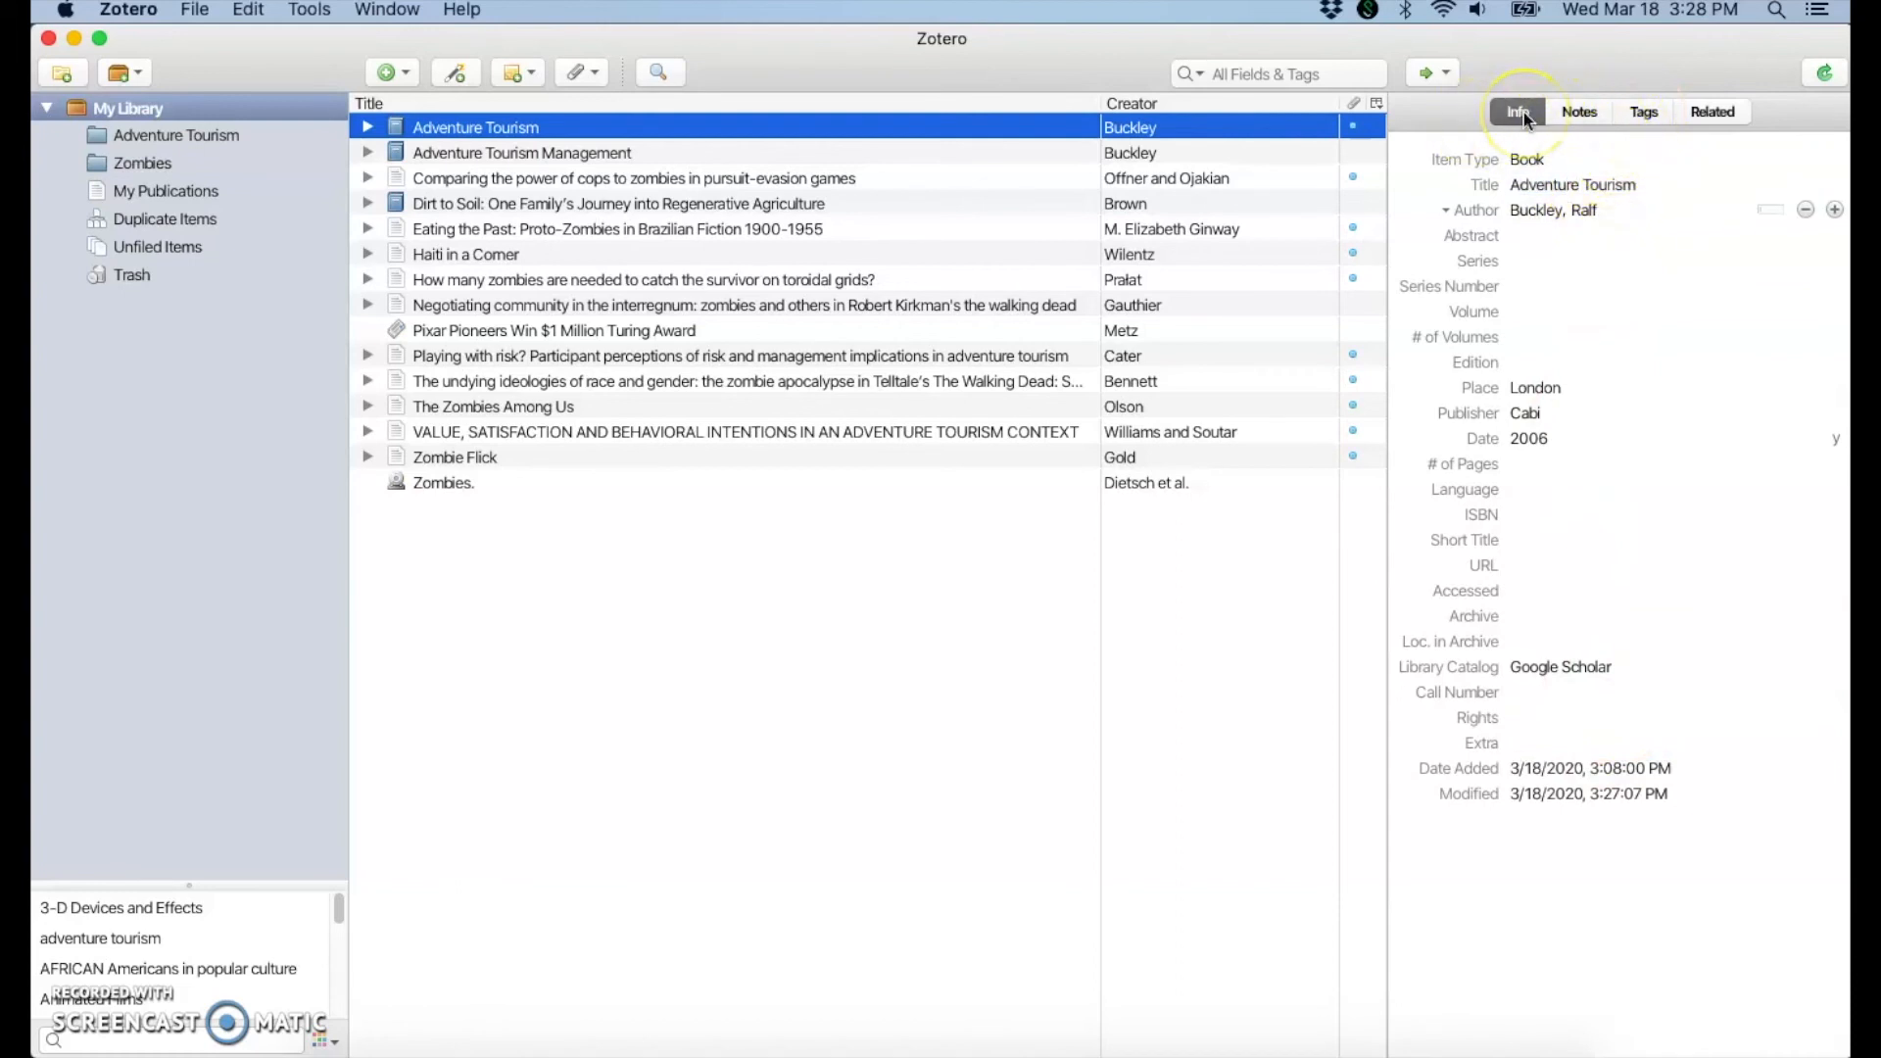
left_click(1651, 113)
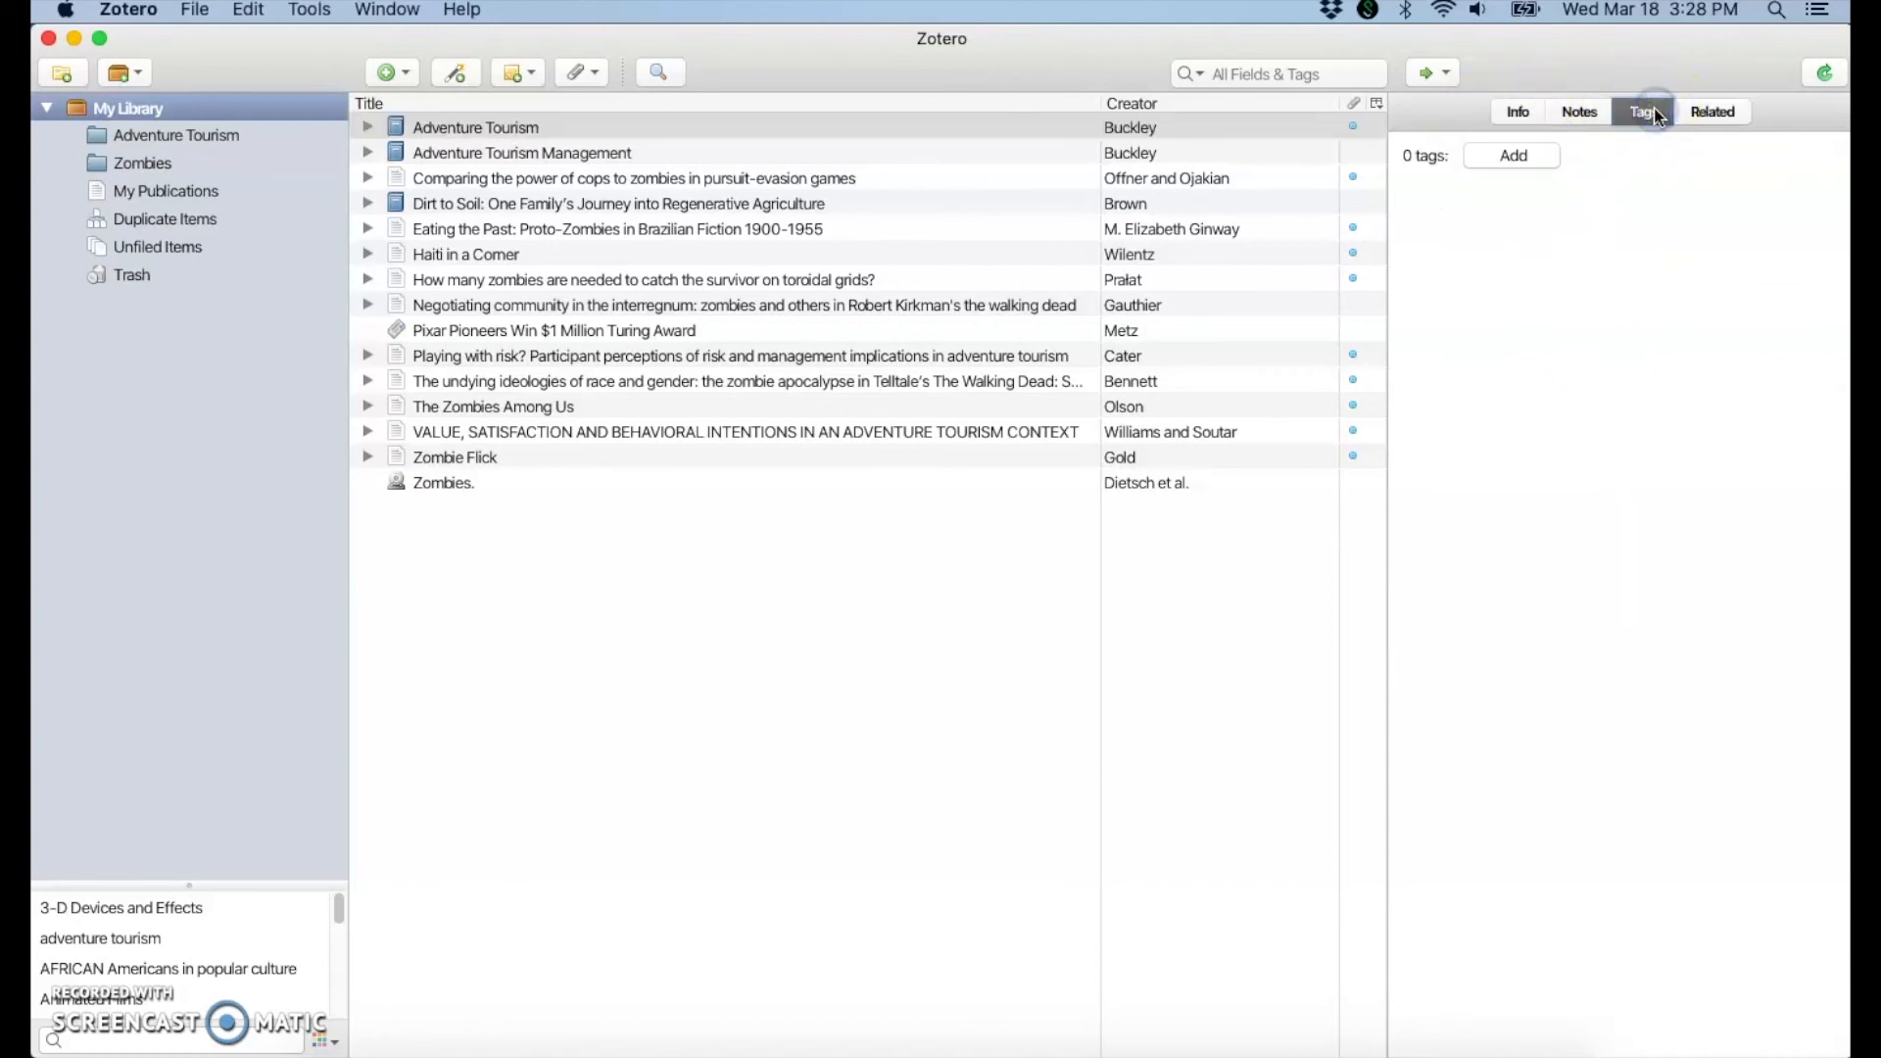
left_click(1522, 169)
left_click(1495, 156)
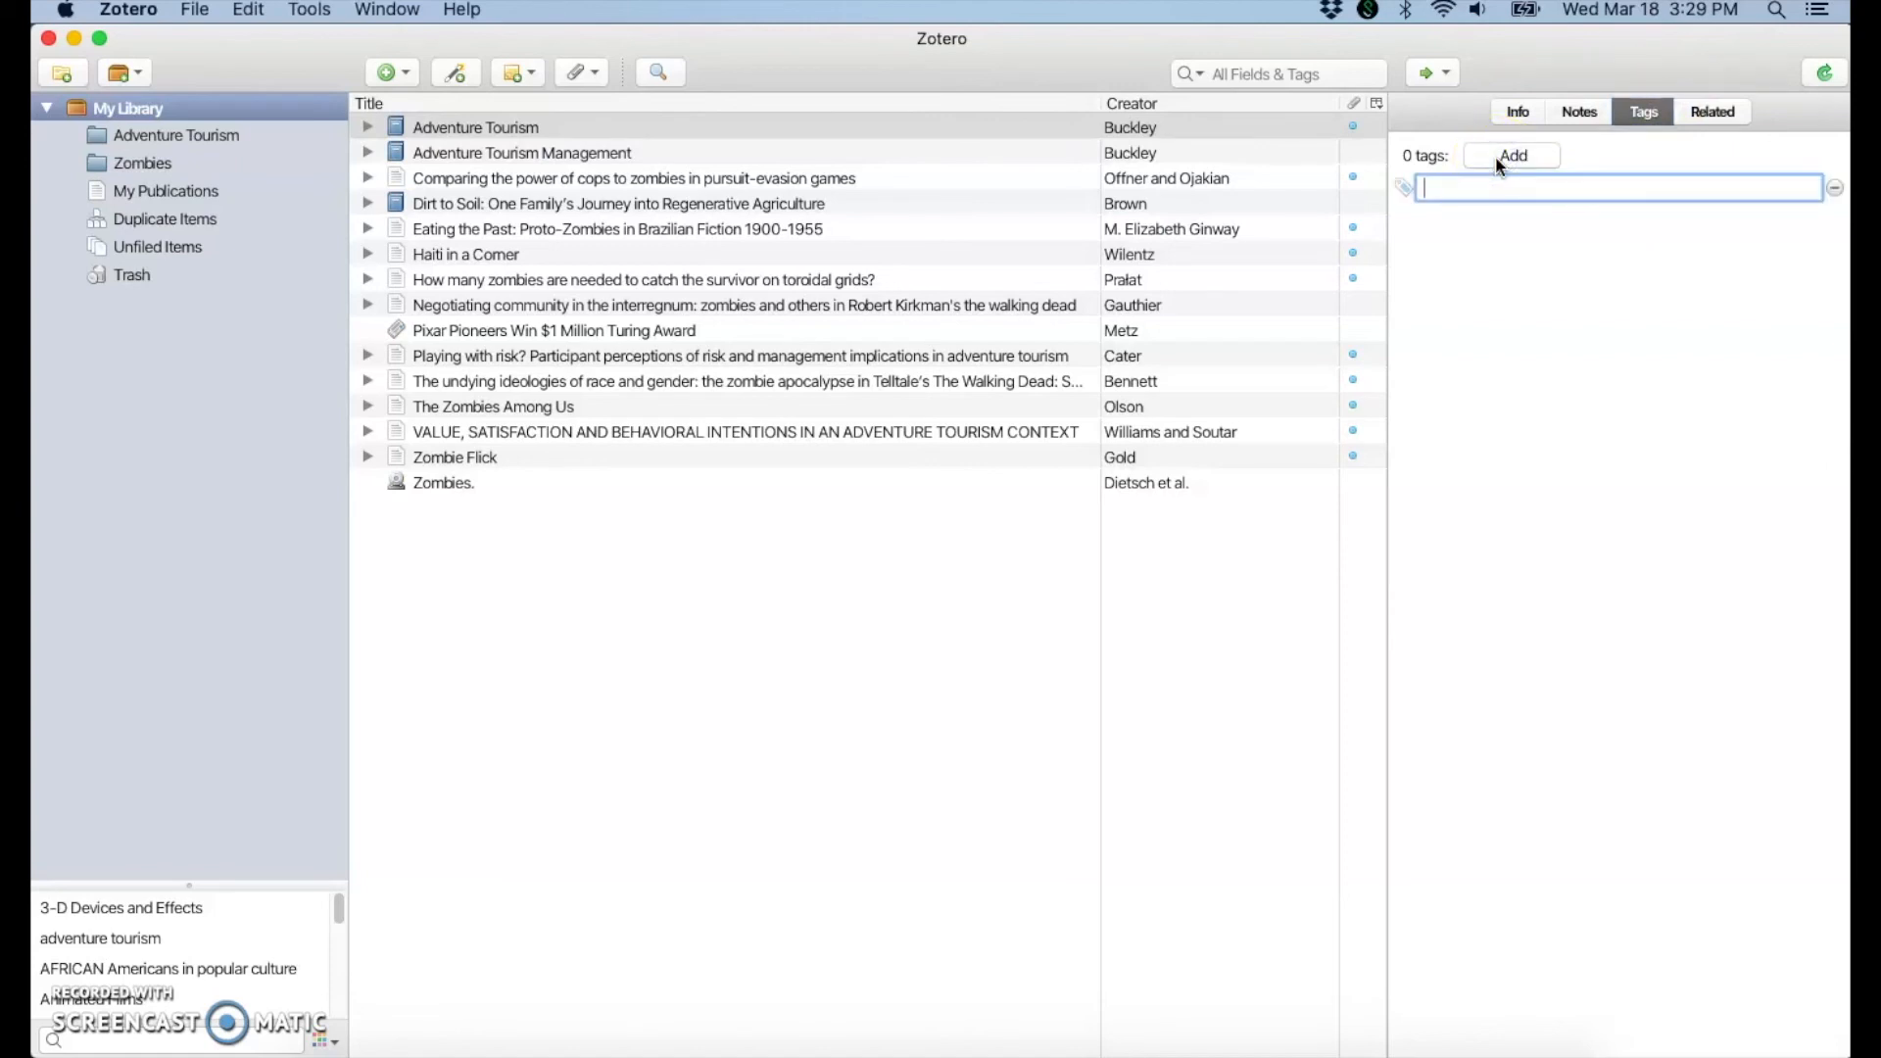
type("tourism")
key("Return")
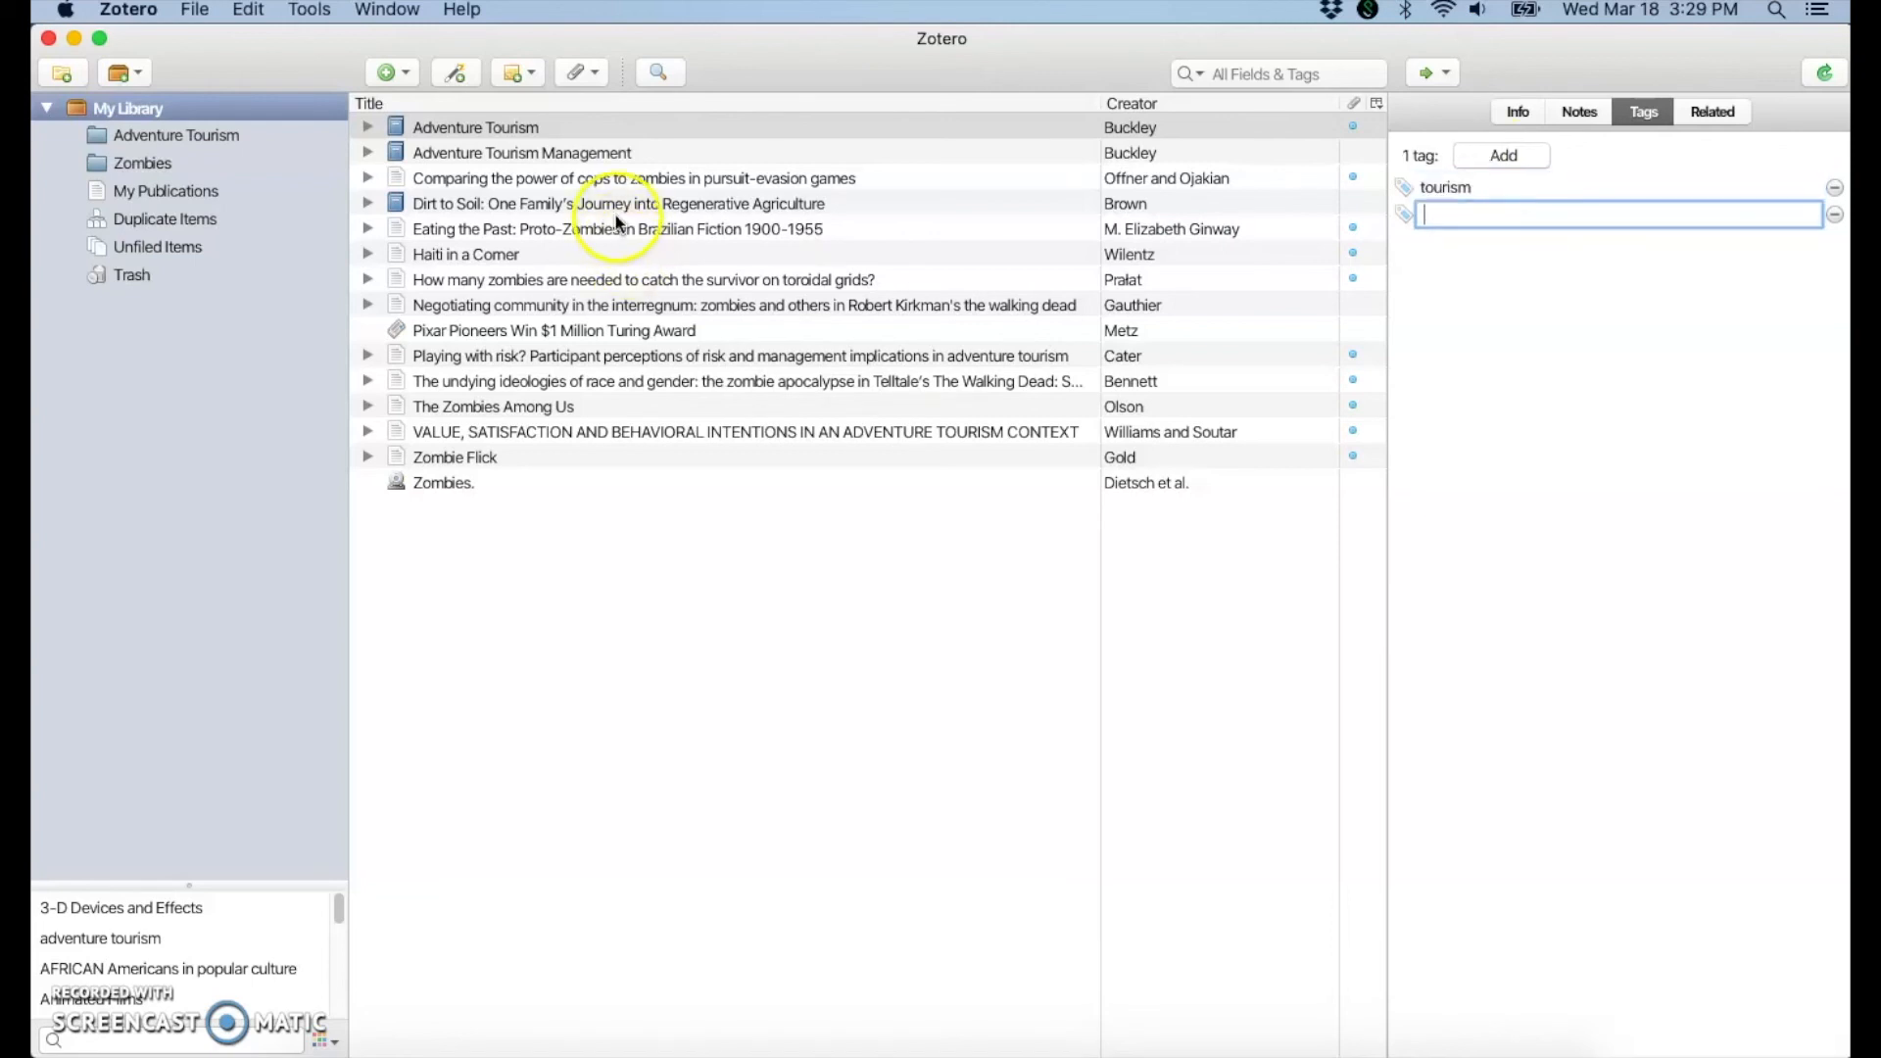
Remove the "Business & Economics / Industries / Hospitality, Travel & Tourism" tag from the book "Adventure Tourism Management".
left_click(620, 155)
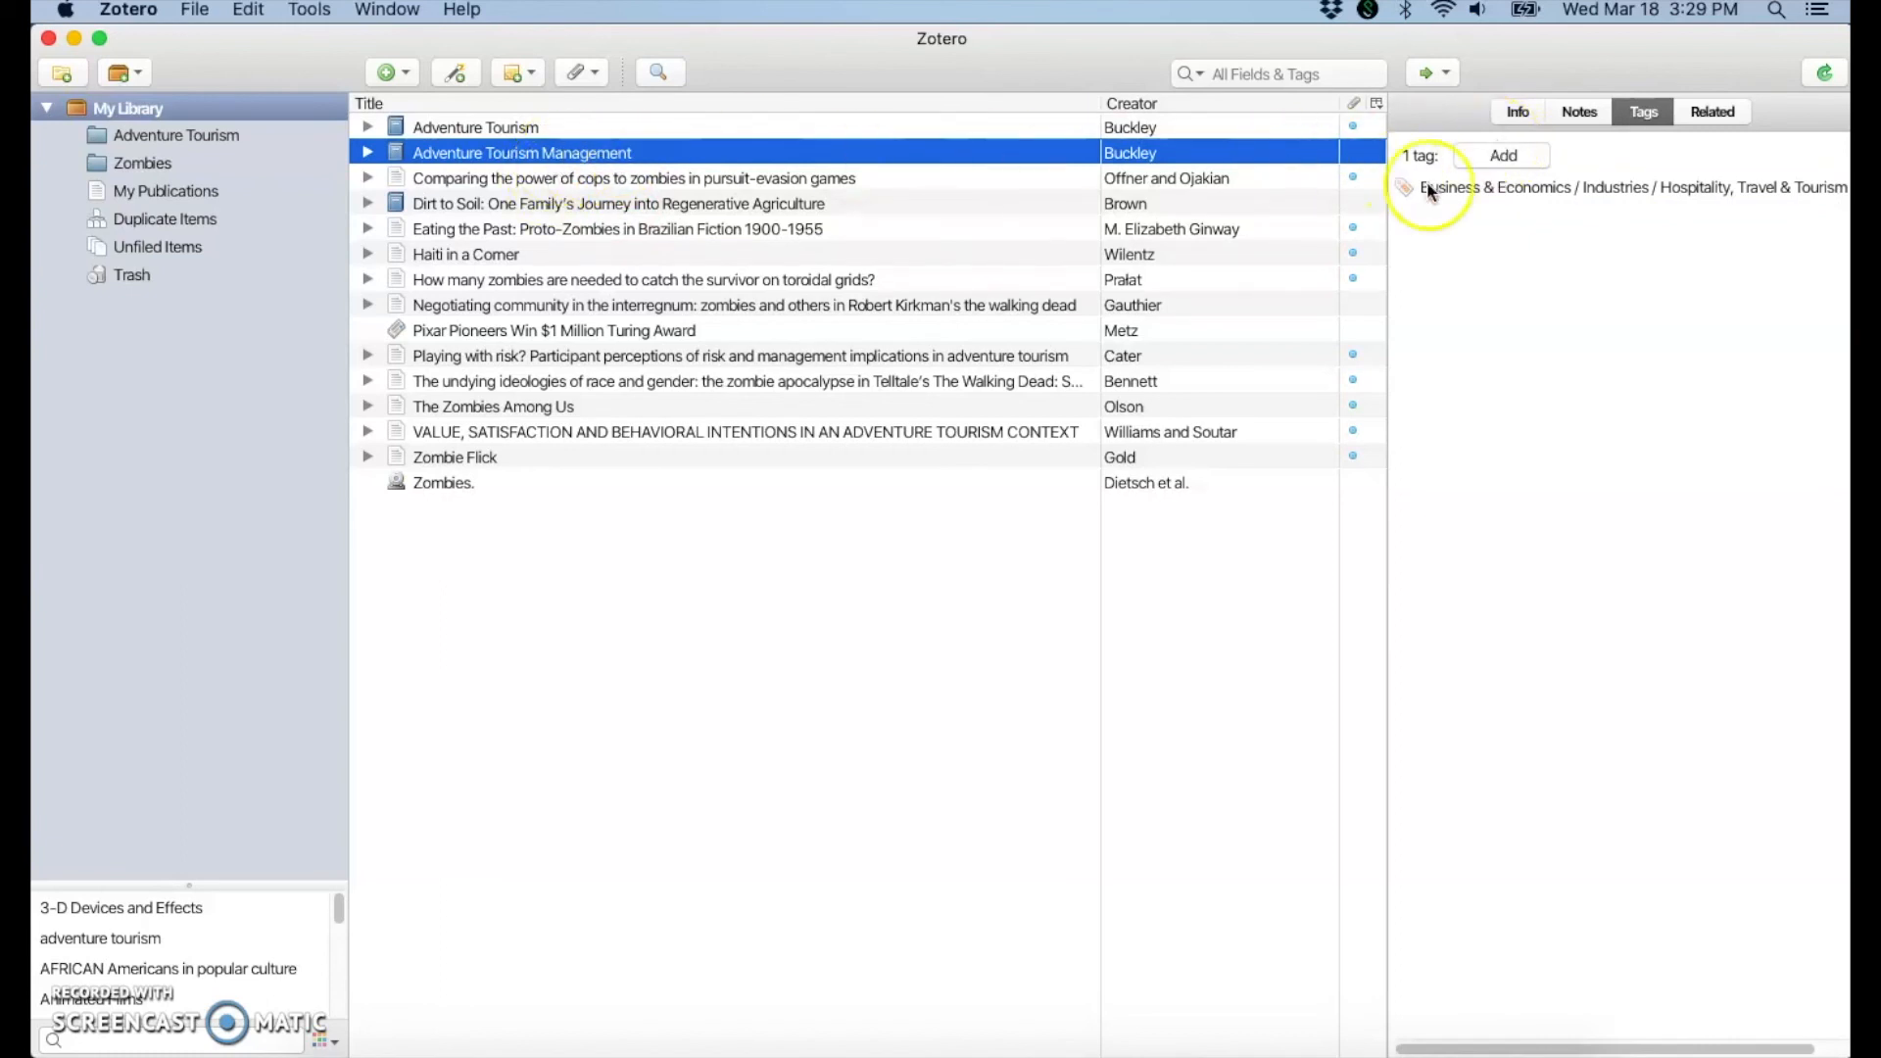
left_click(1649, 184)
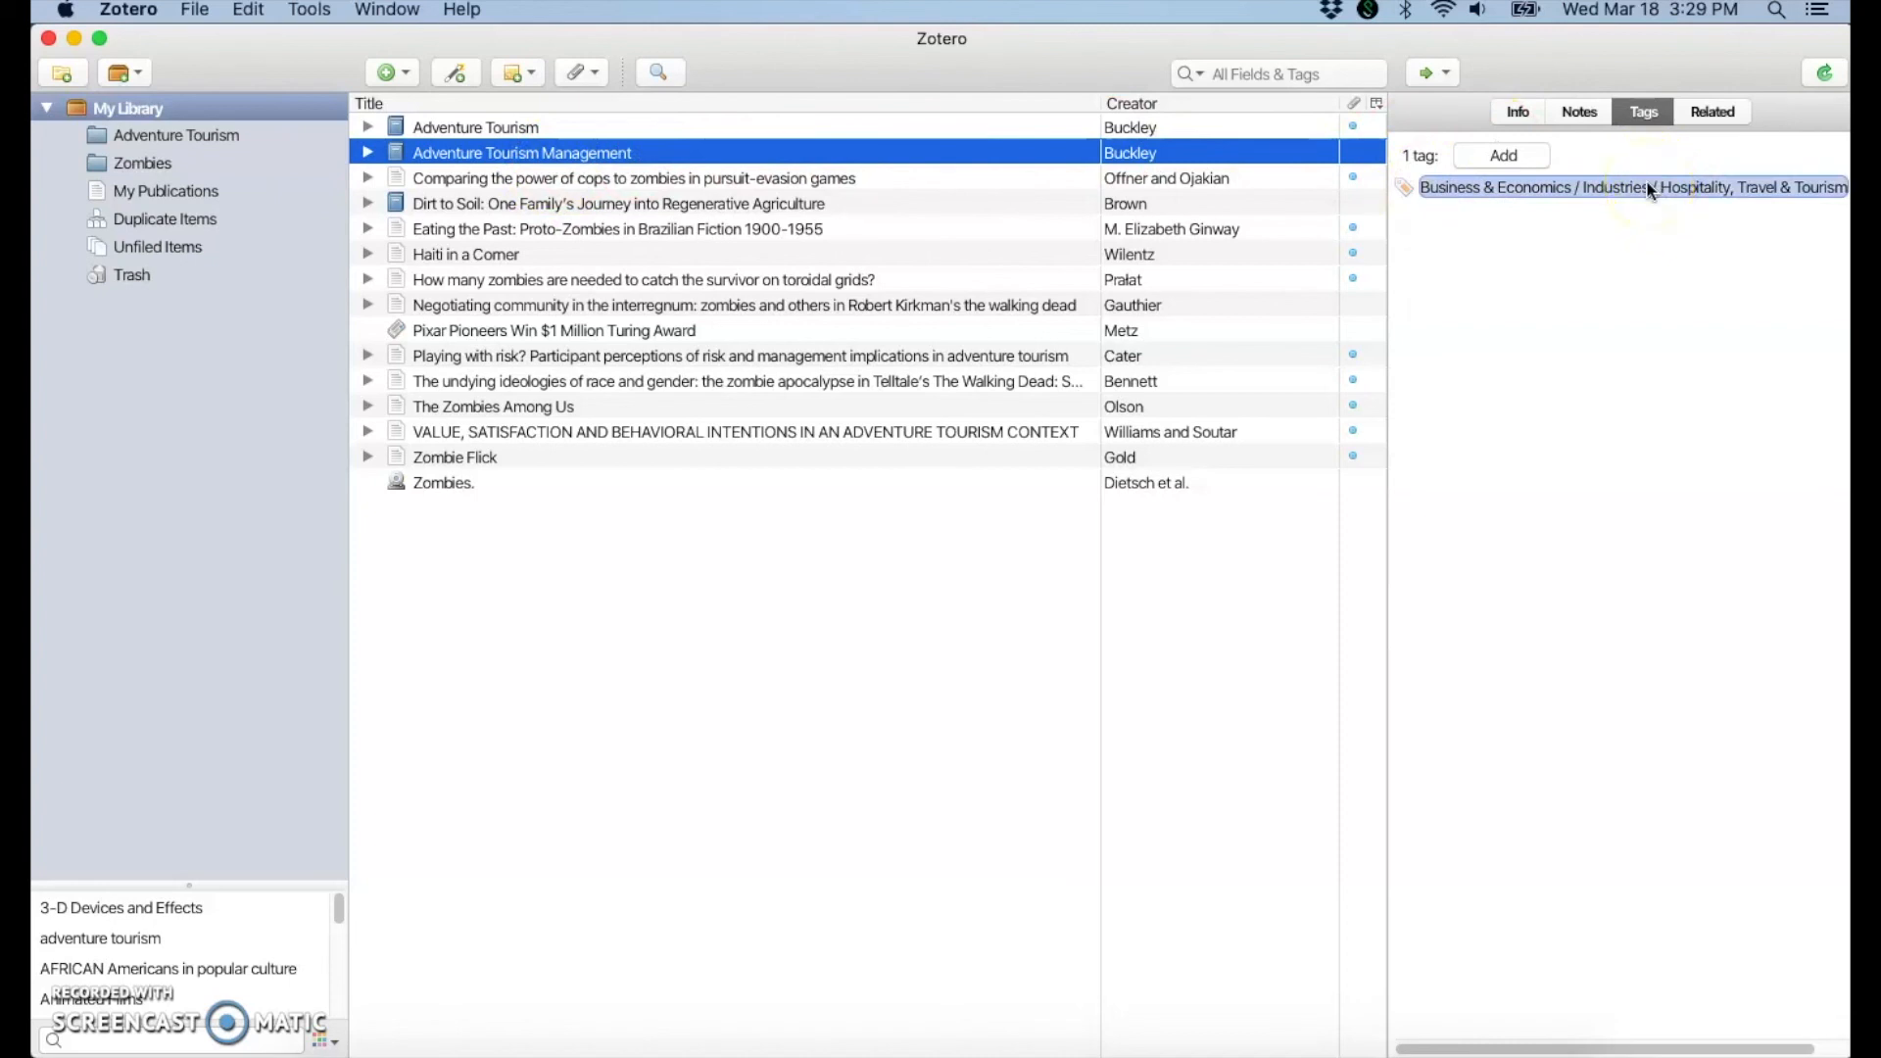
left_click(1570, 189)
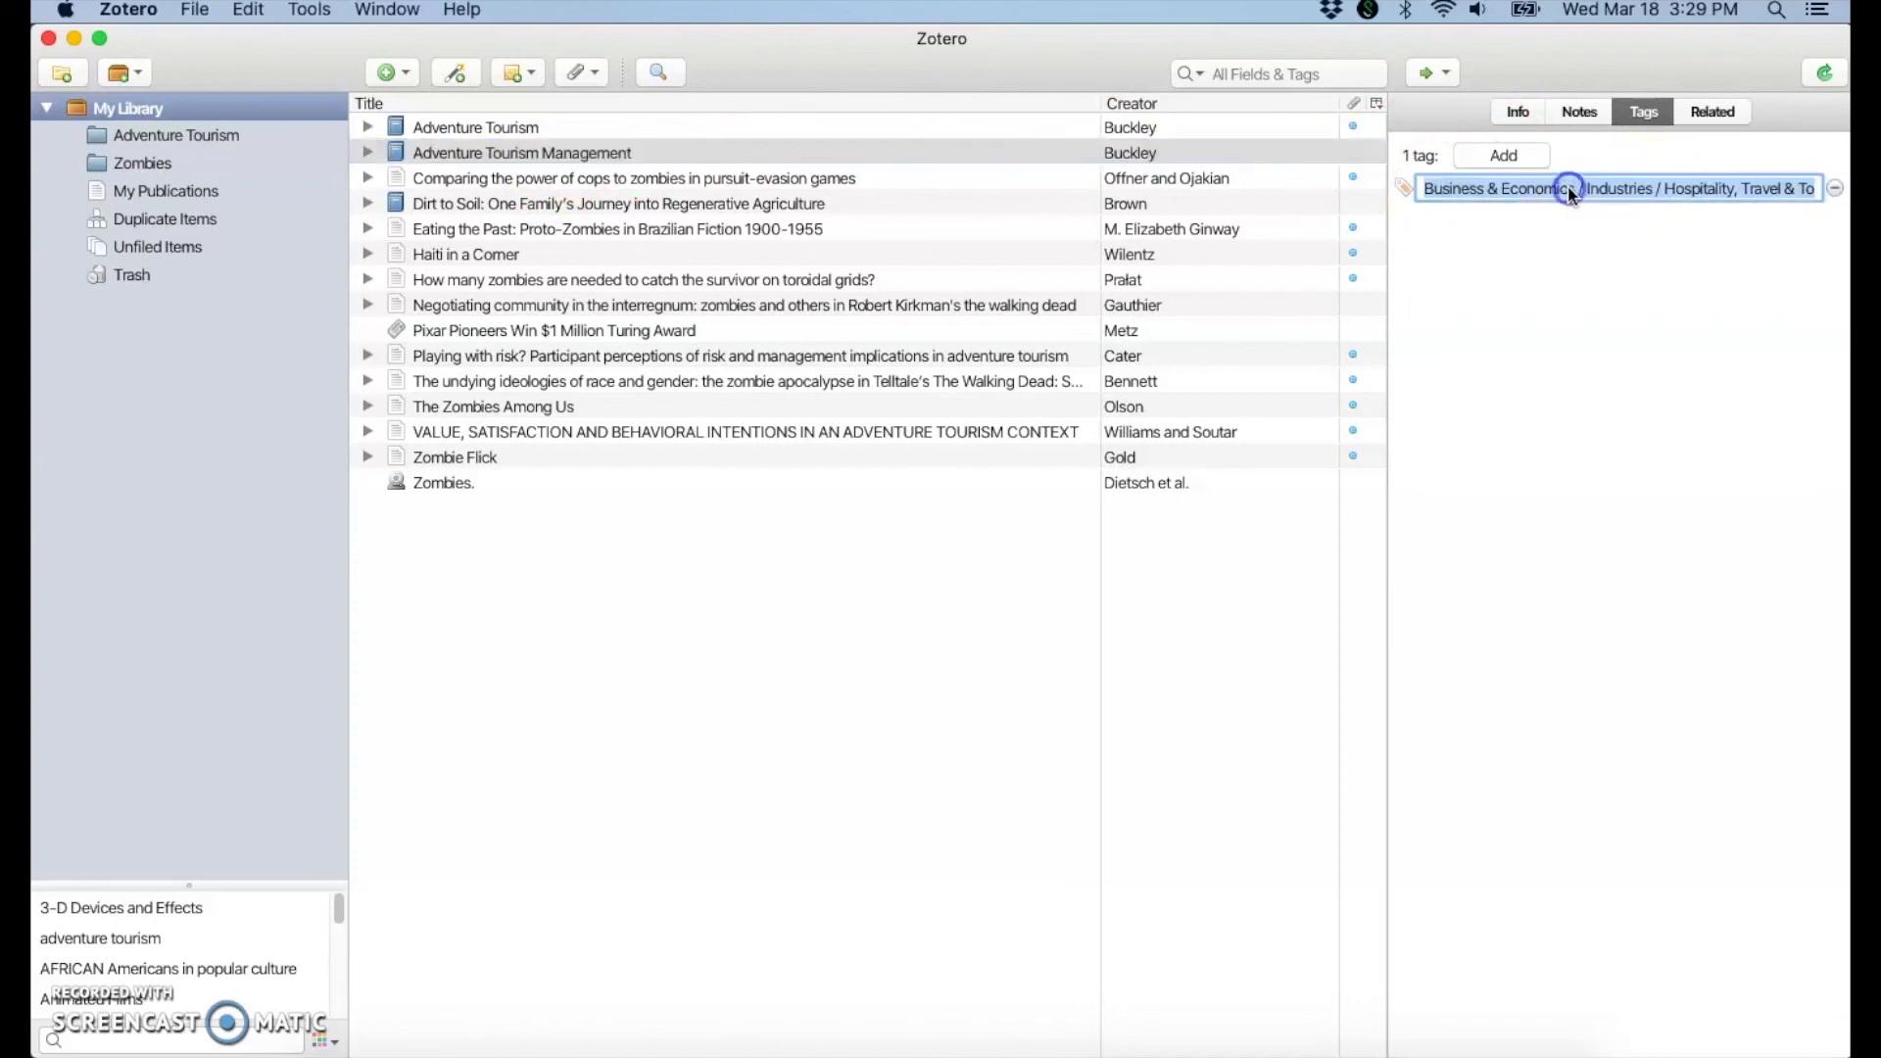
left_click(1835, 189)
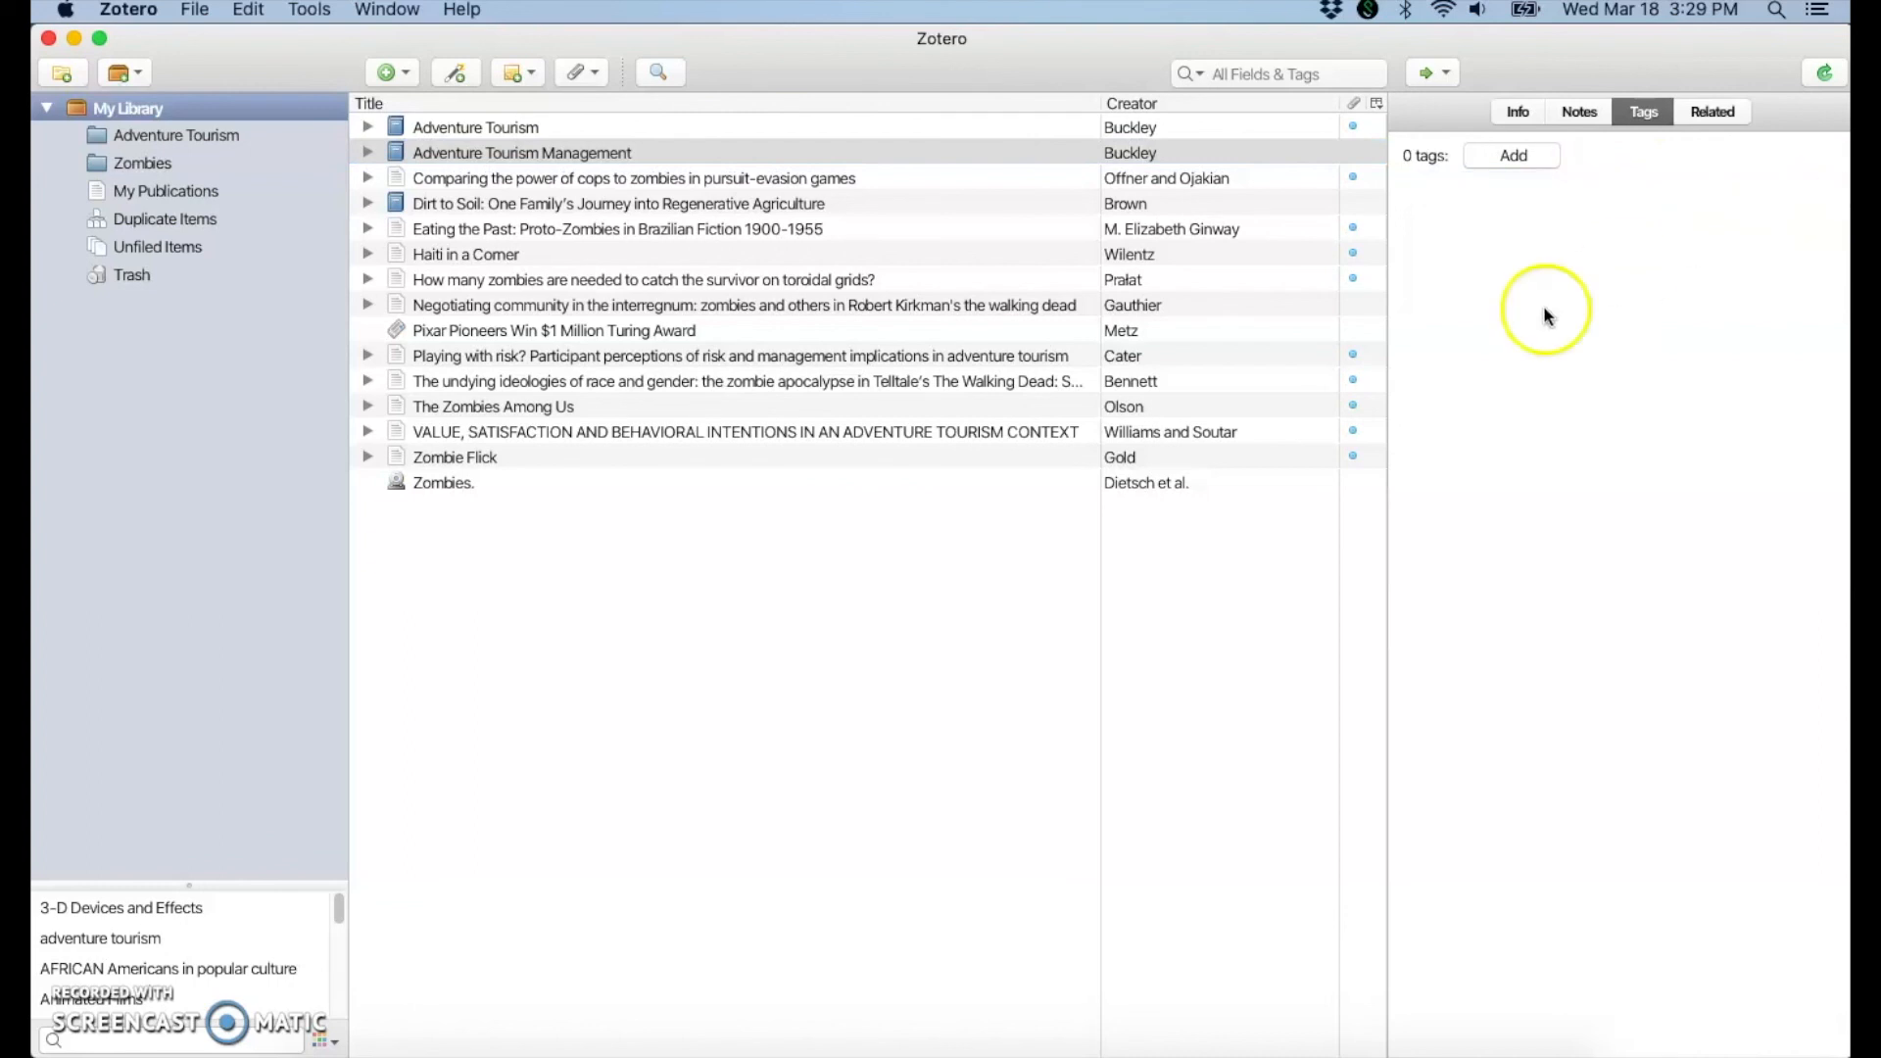
Add the tags "tourism" and "management" to "Adventure Tourism Management", and return to the book's item details.
left_click(1511, 157)
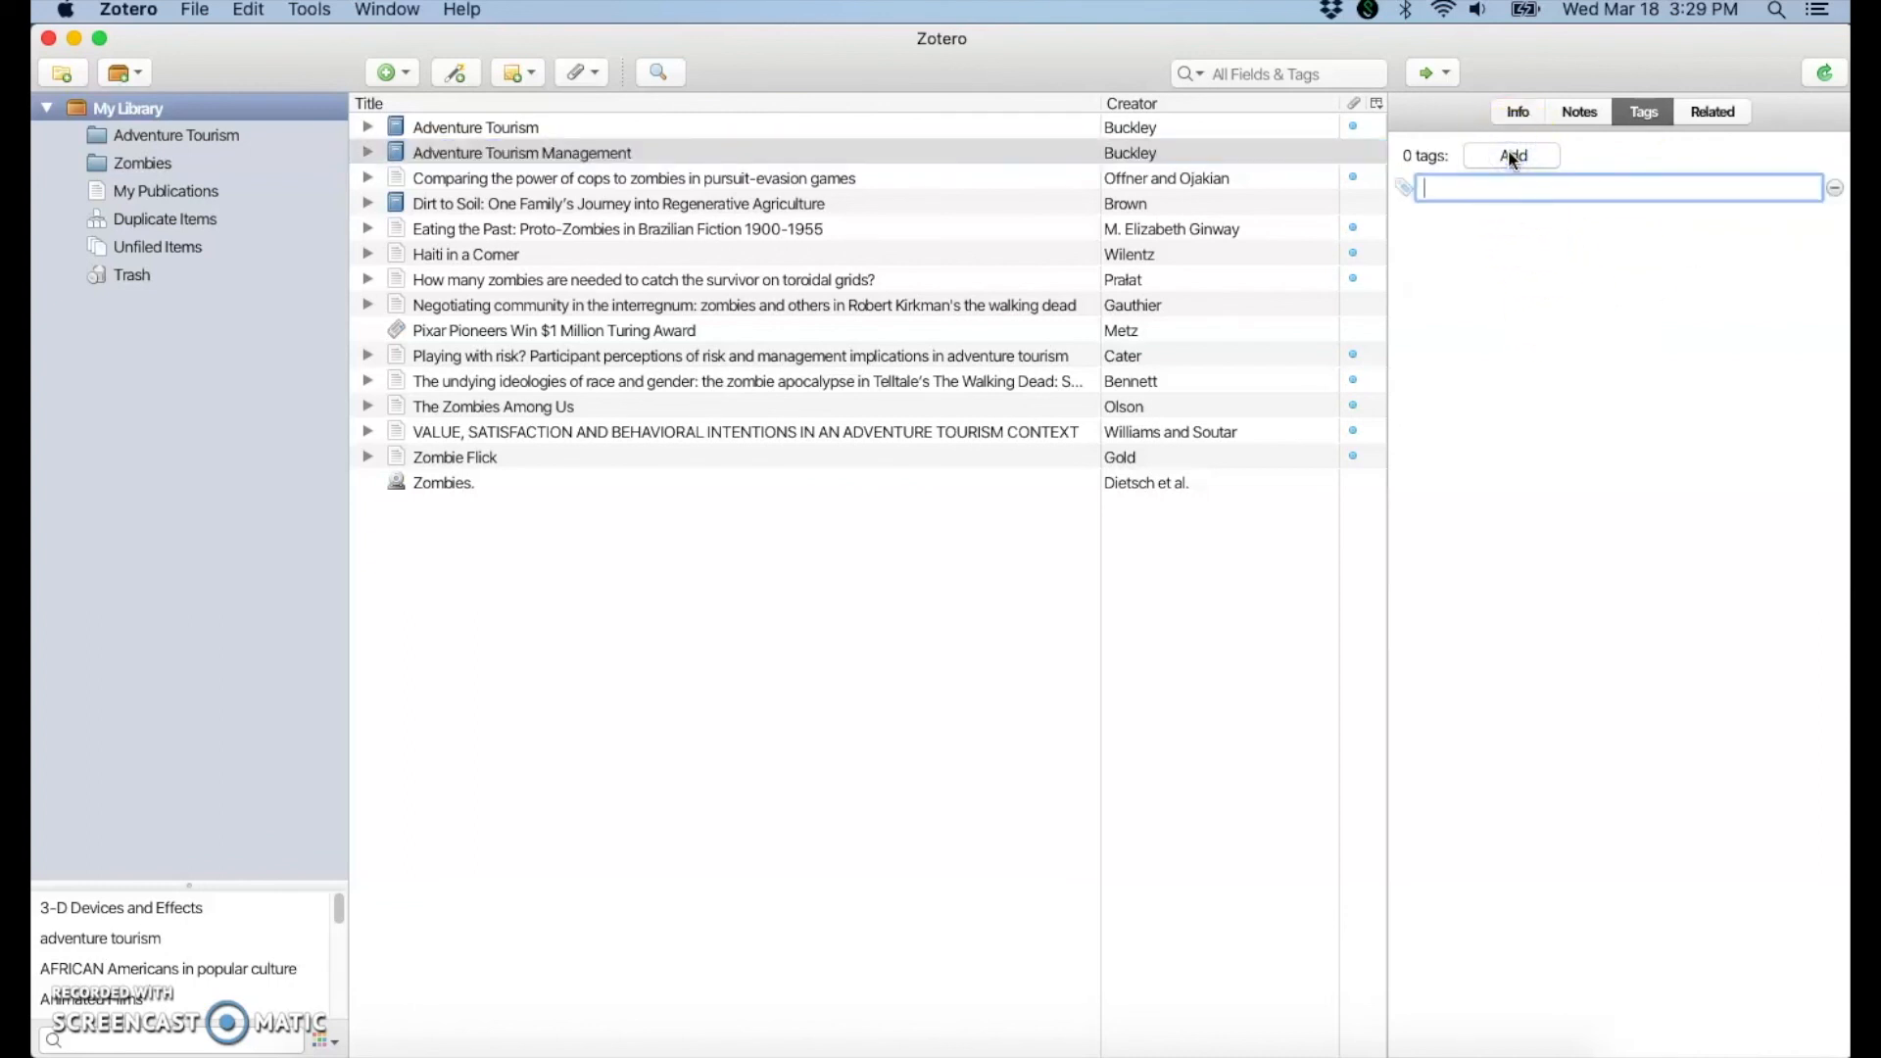
type("tourism")
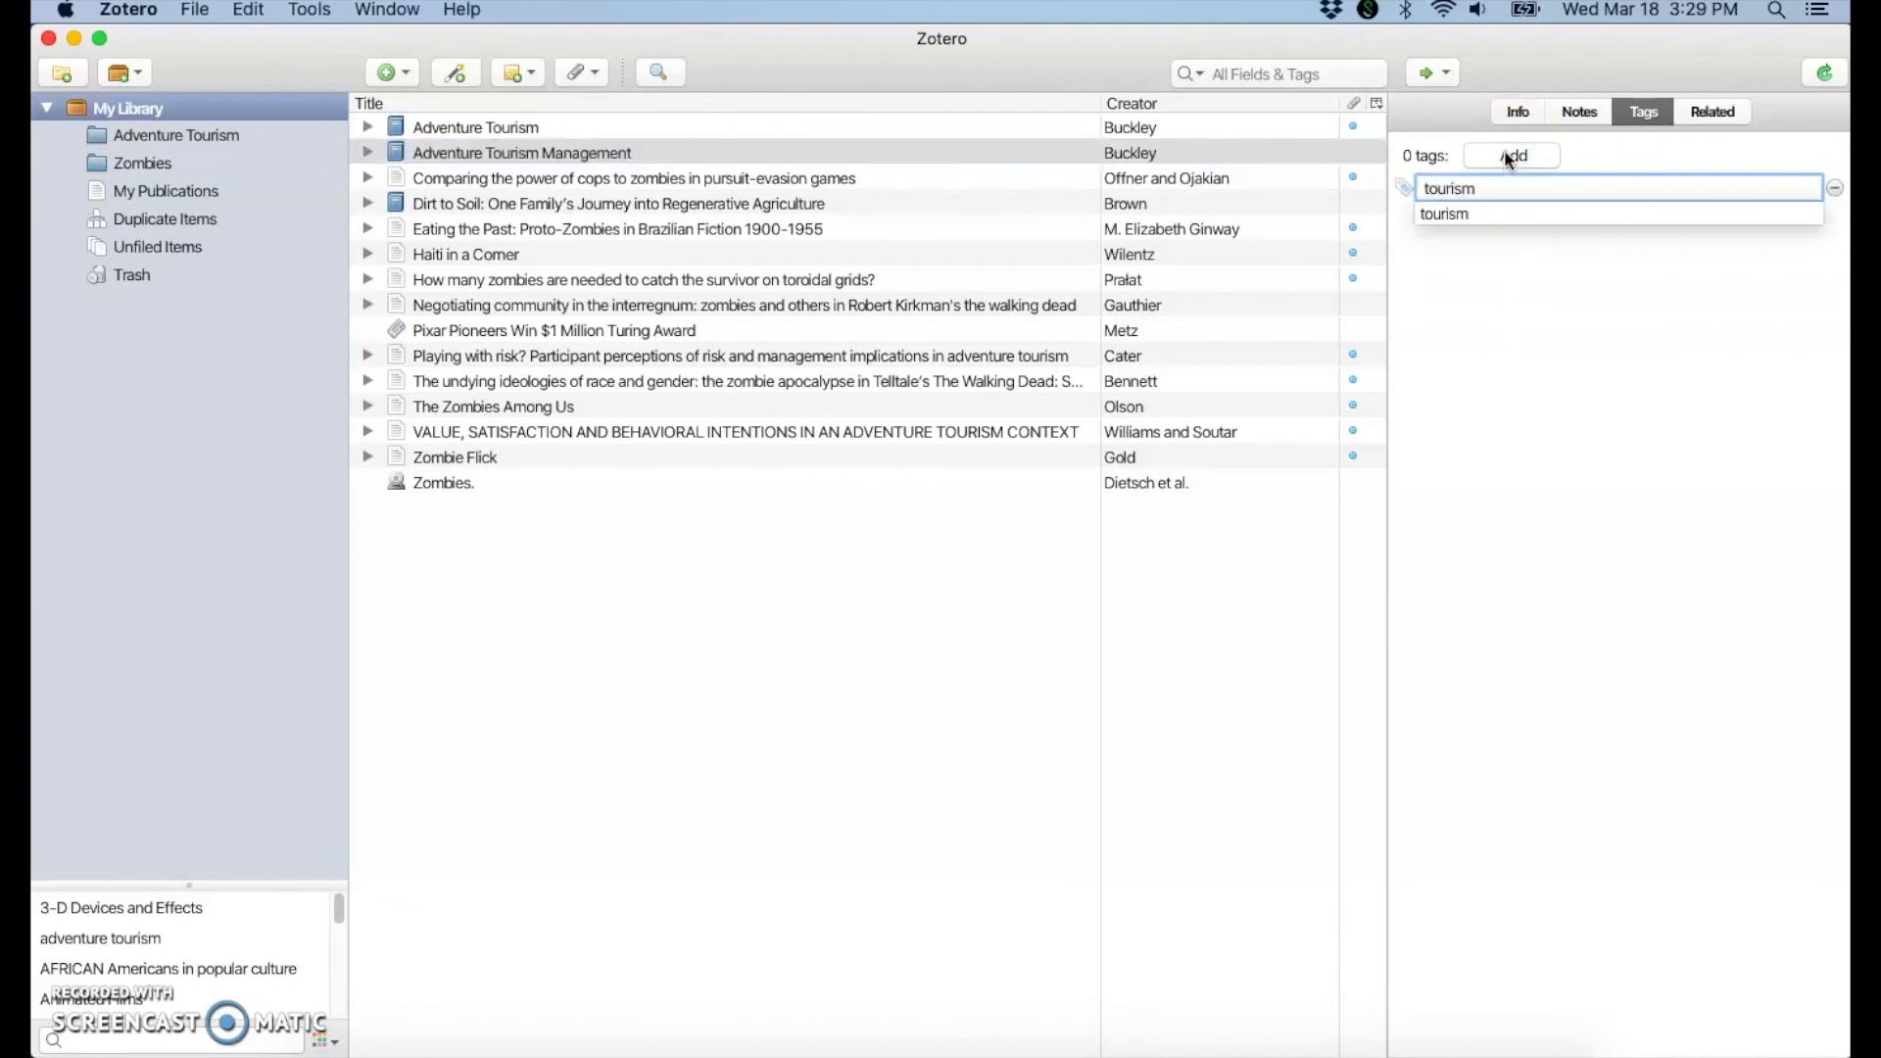
key("Return")
left_click(1481, 147)
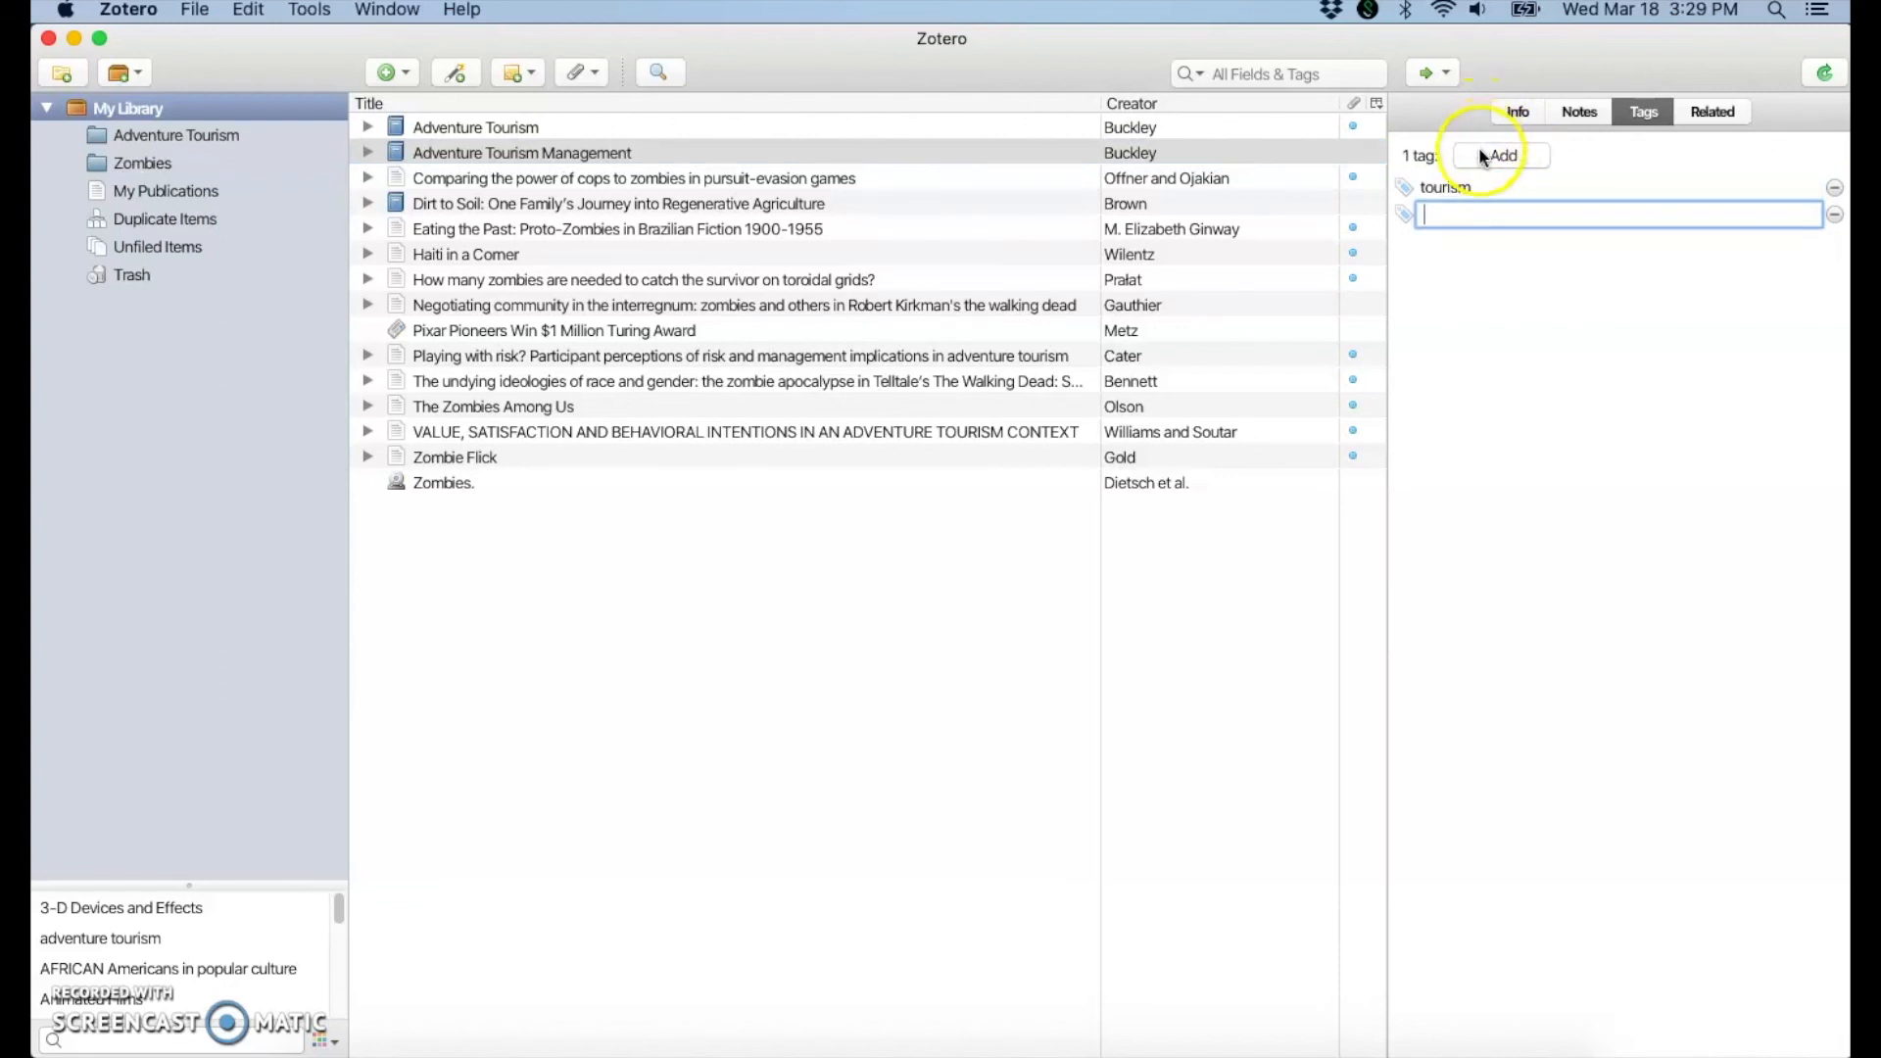
type("management")
key("Return")
left_click(1399, 428)
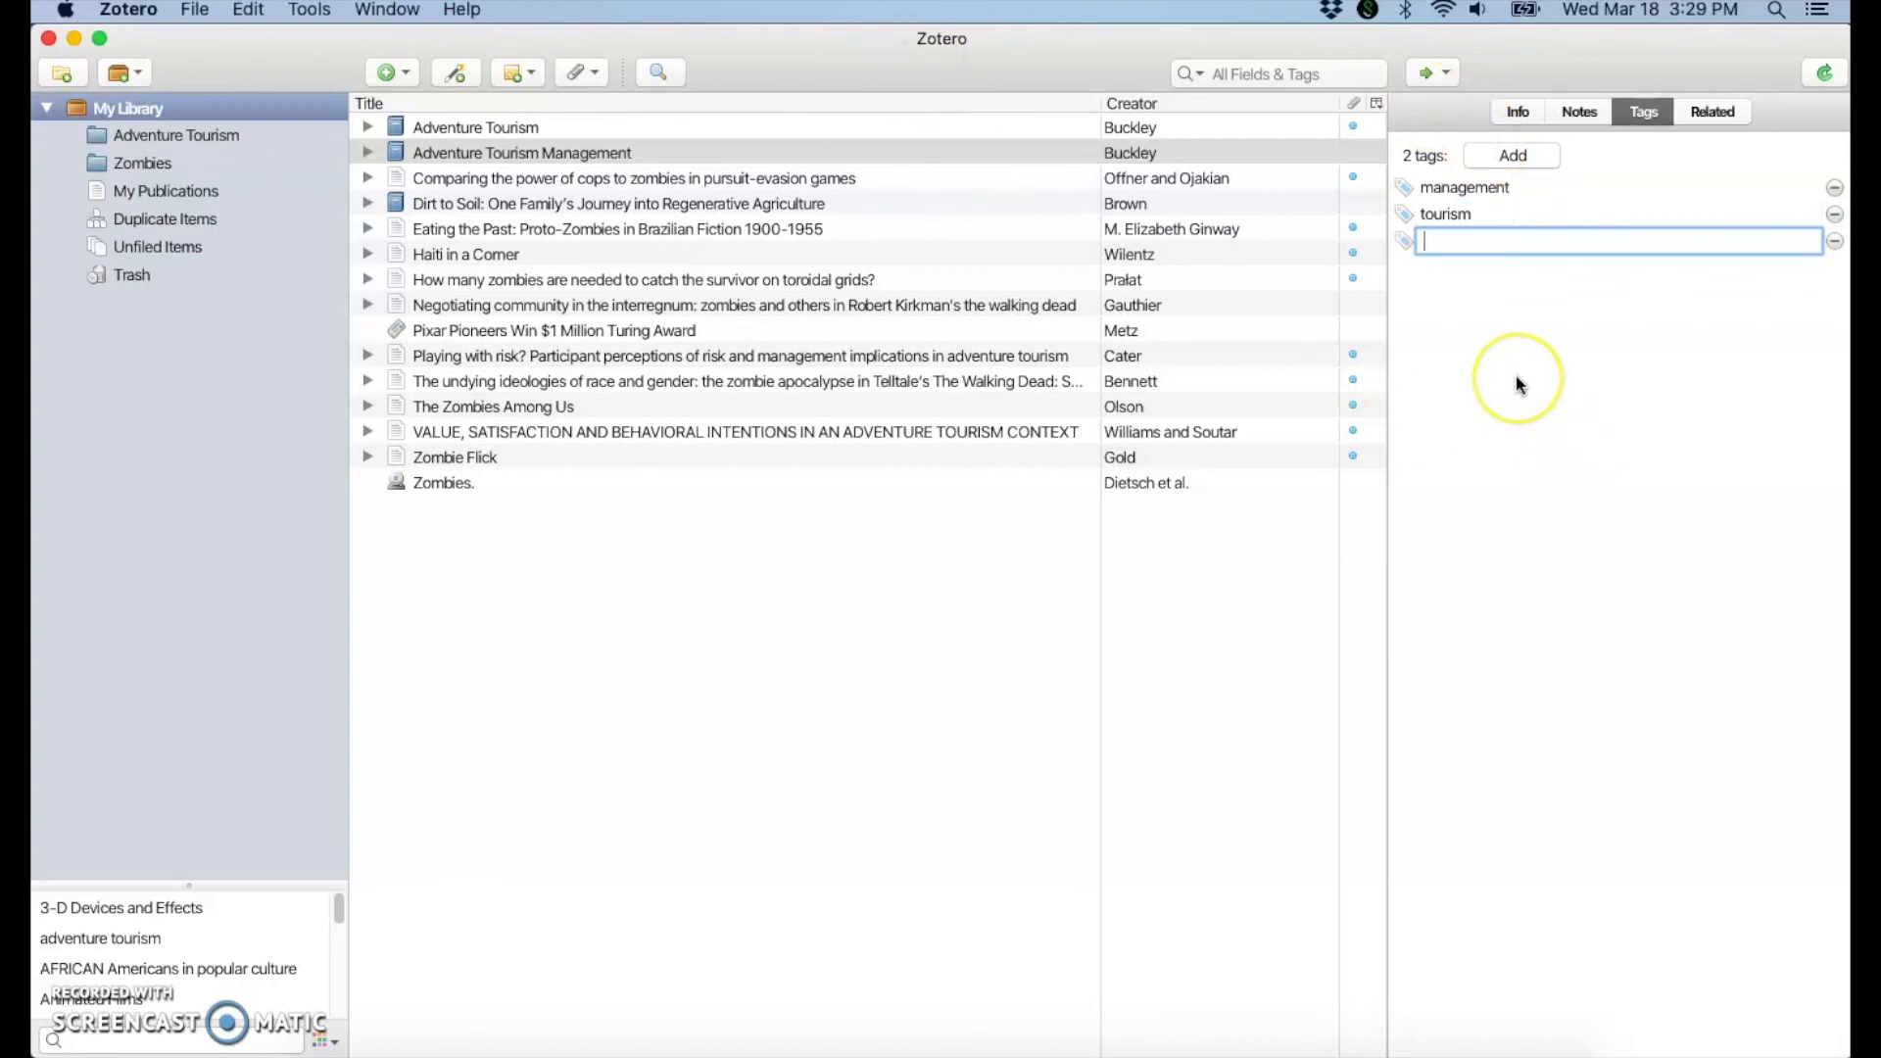
left_click(1517, 113)
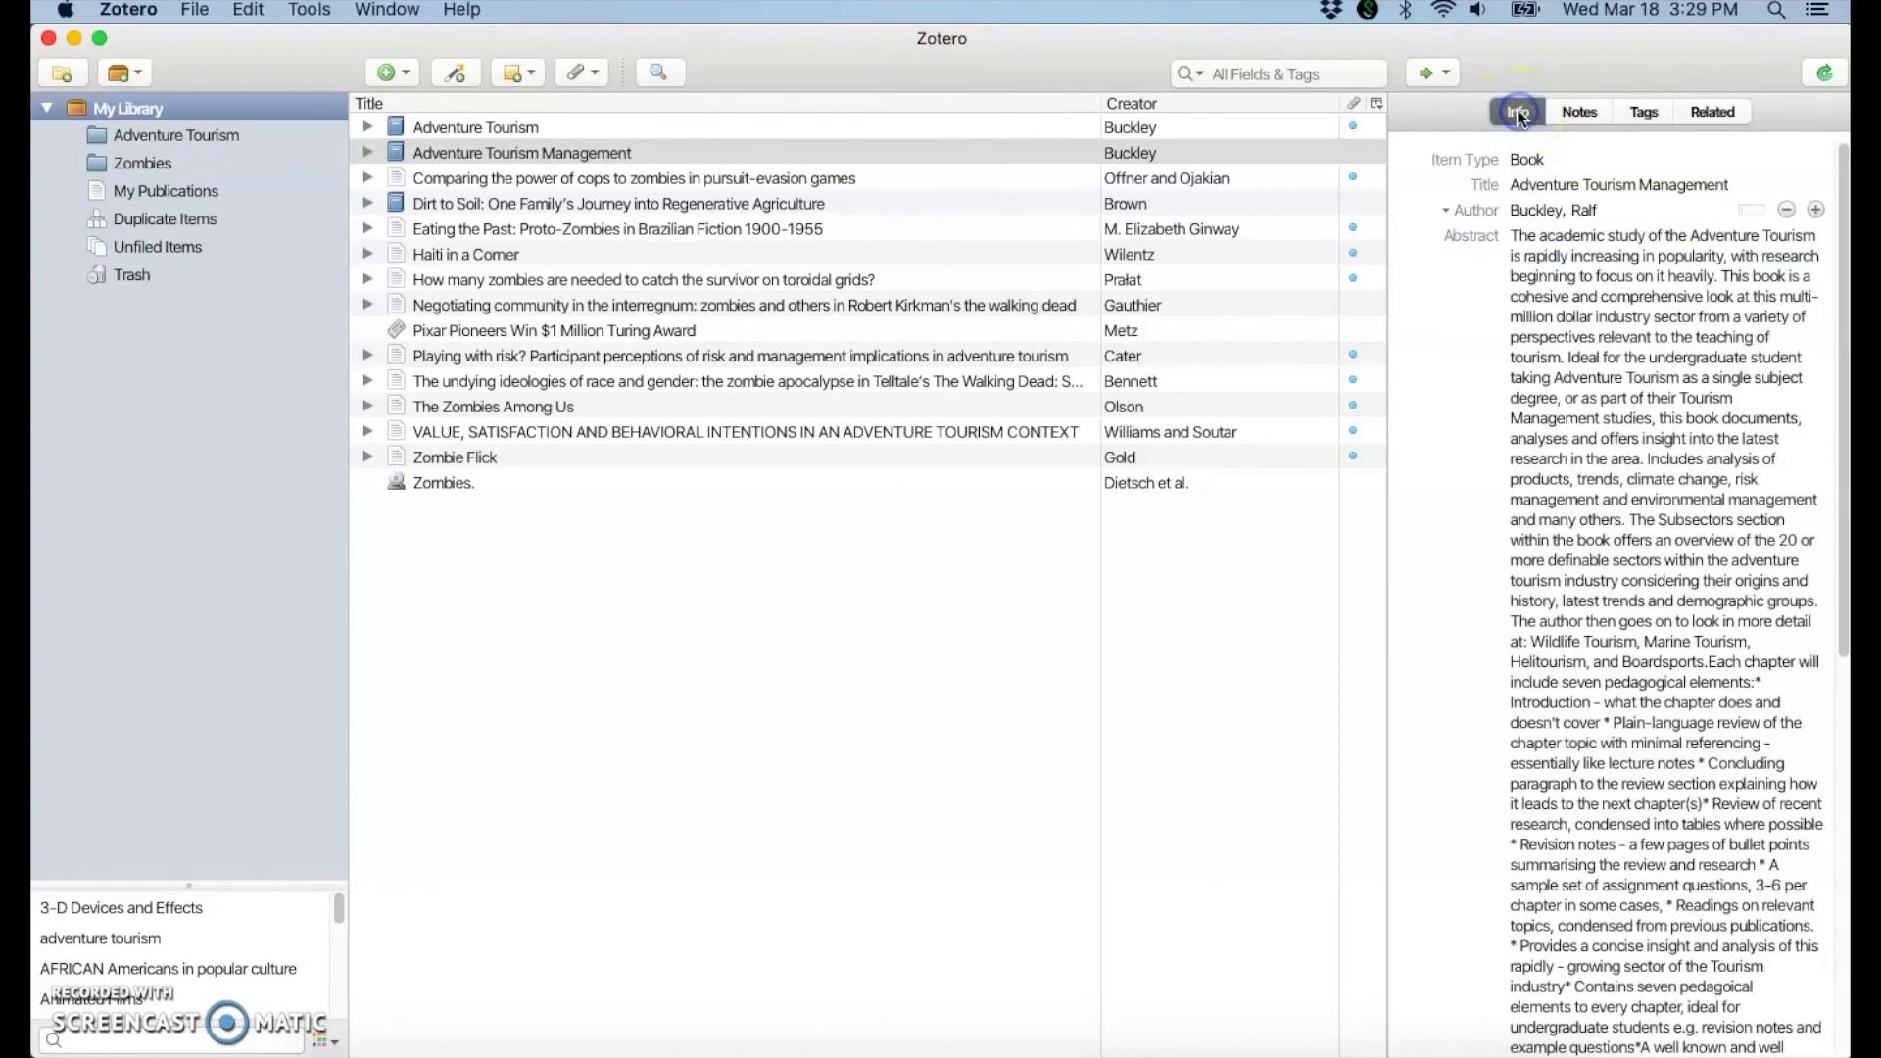
left_click(1258, 74)
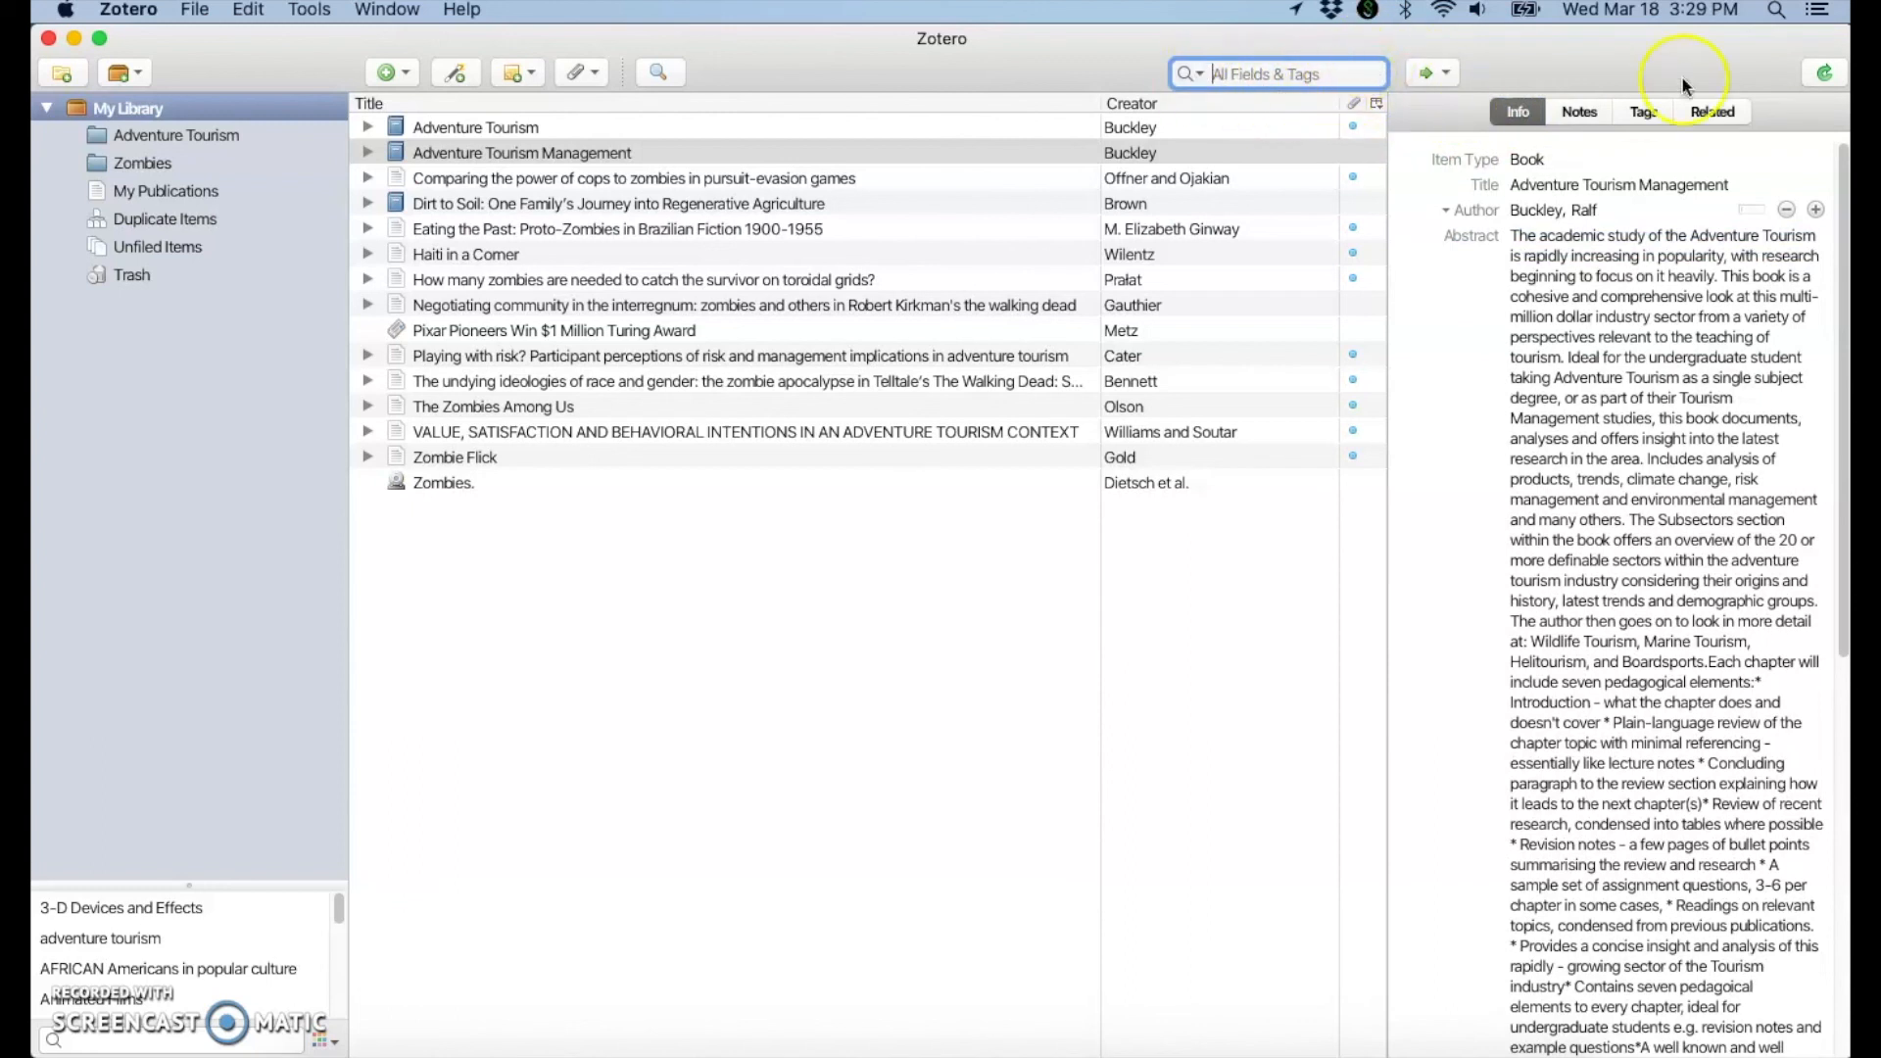
left_click(176, 1042)
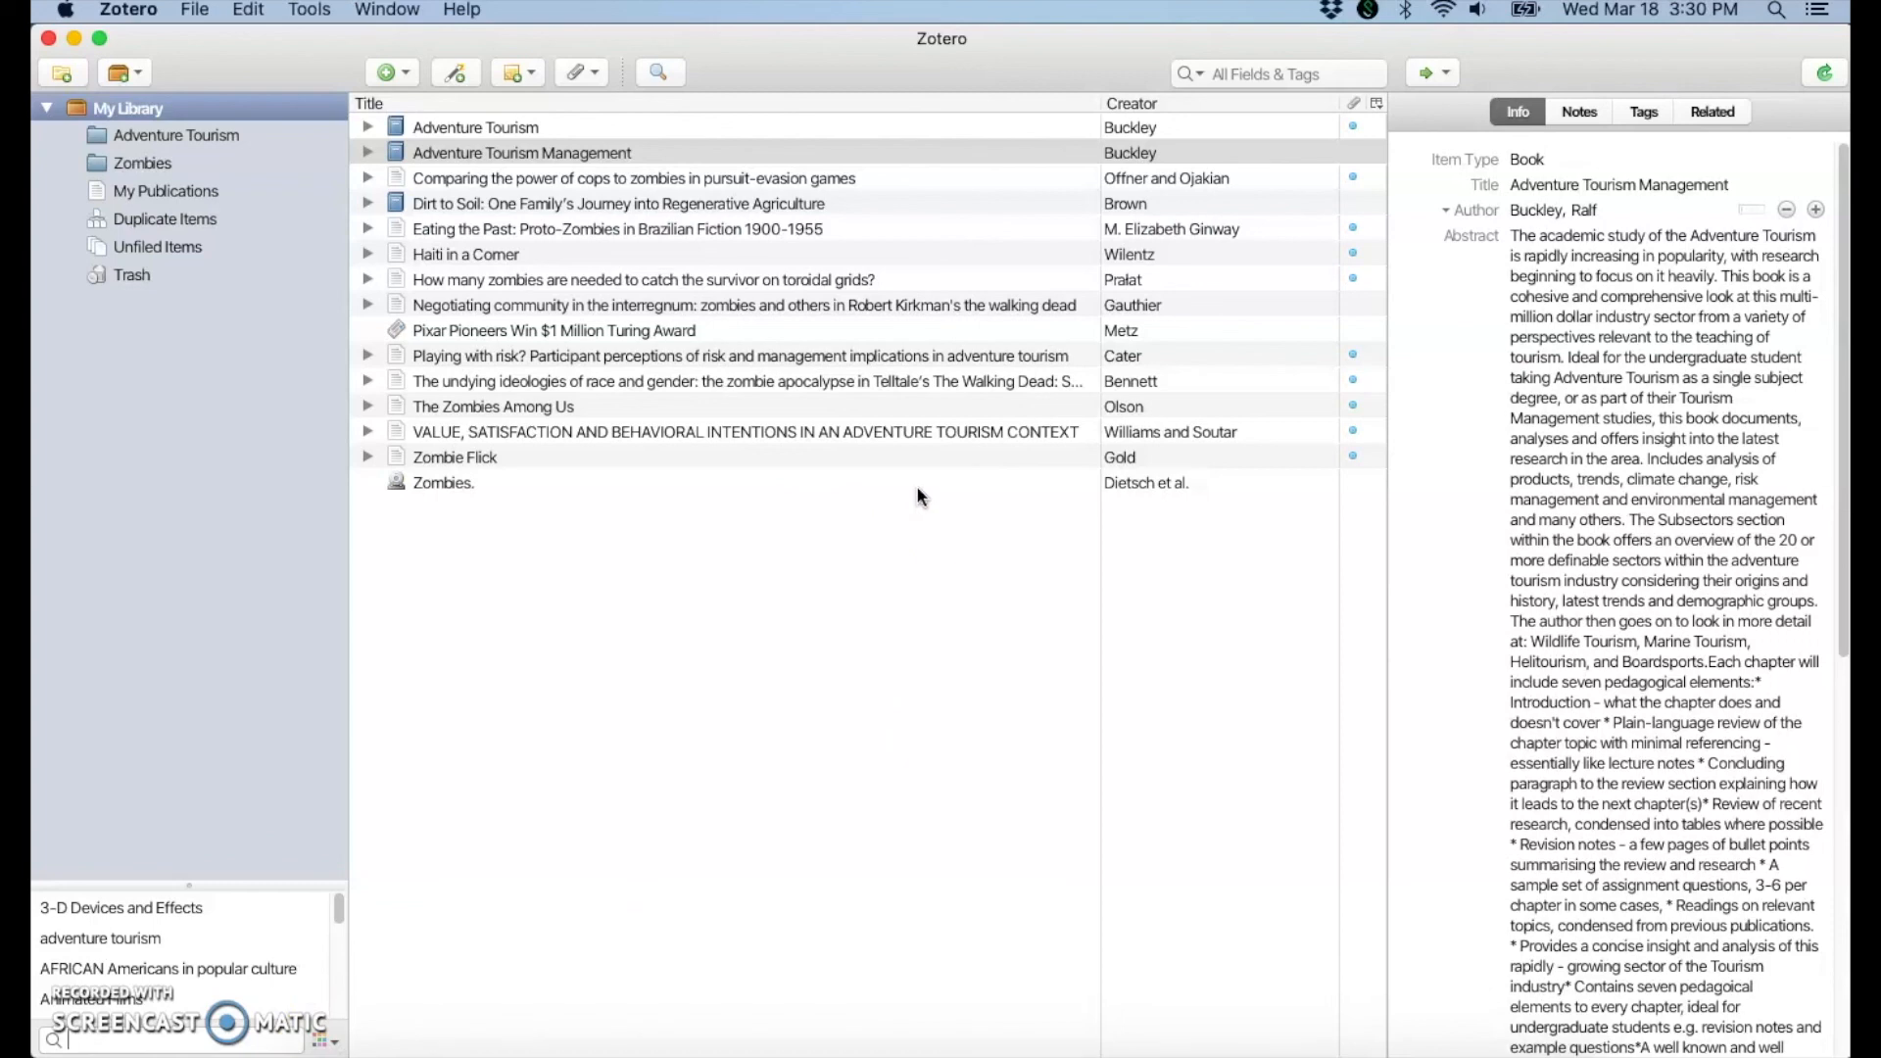
left_click(916, 477)
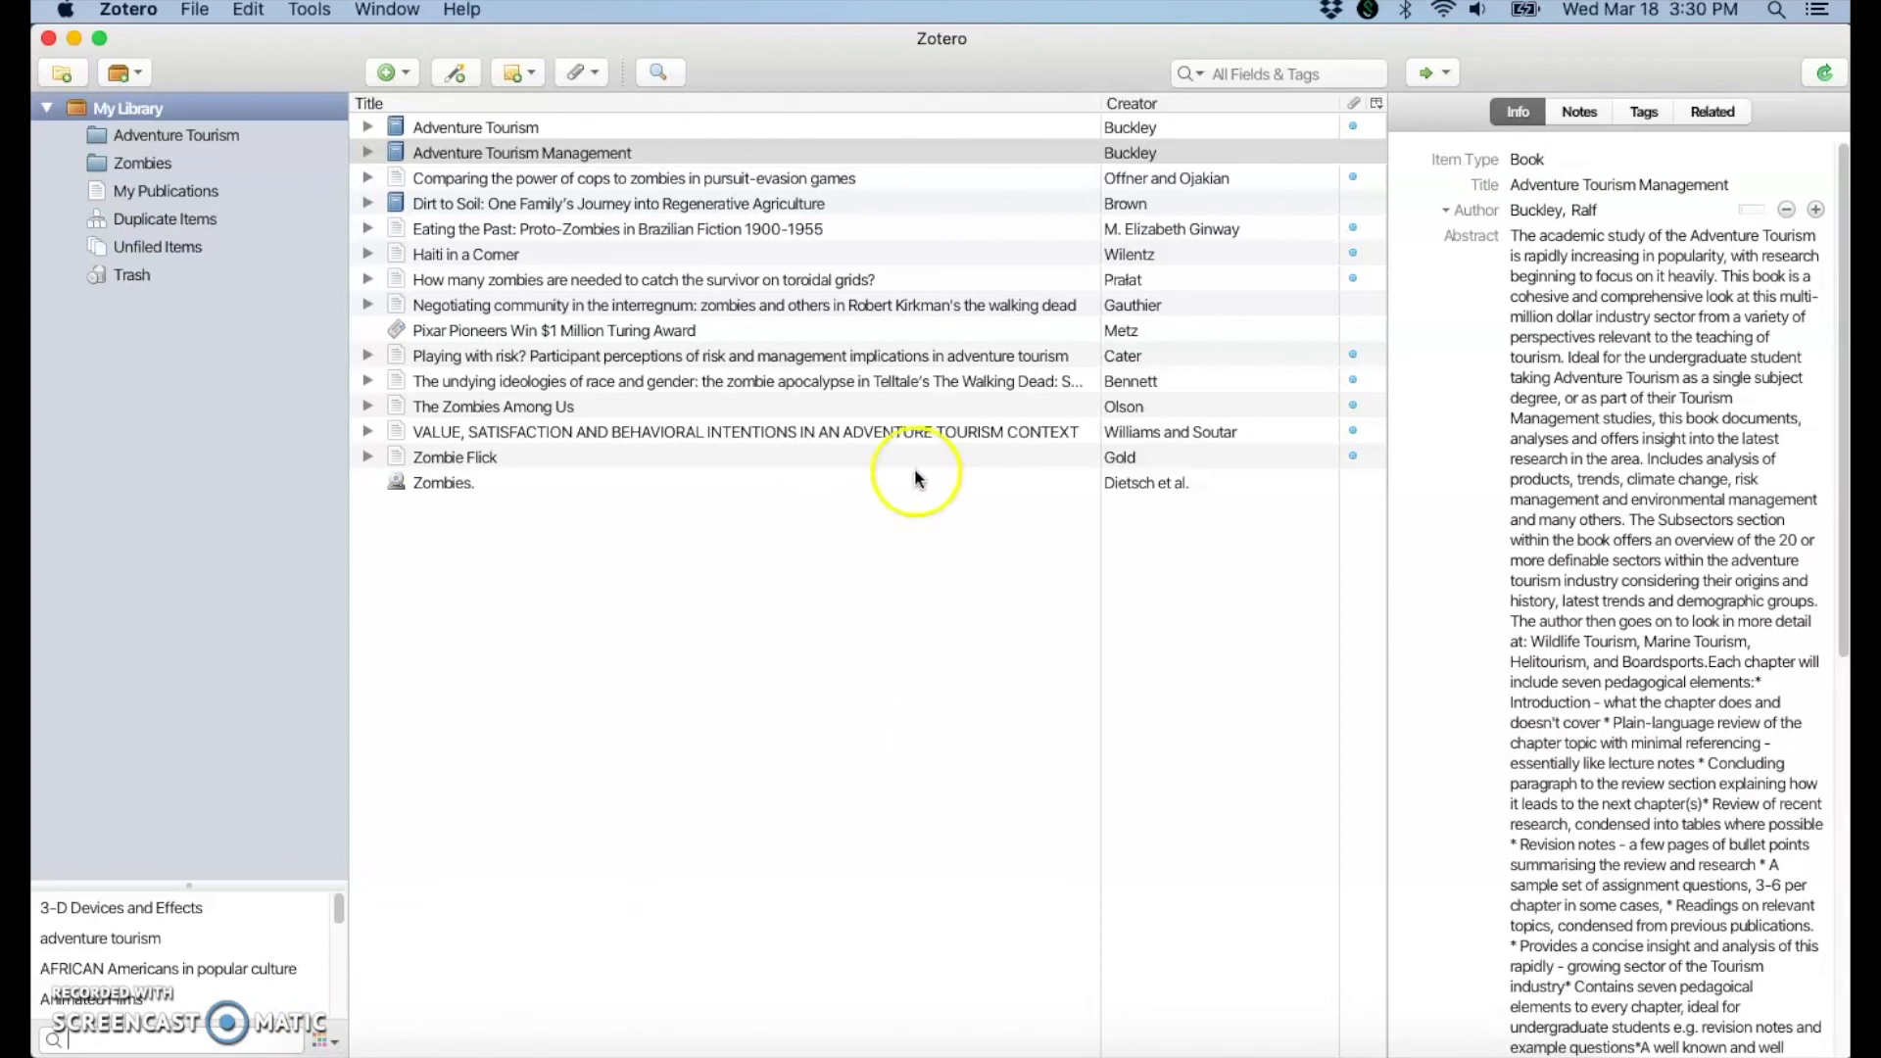